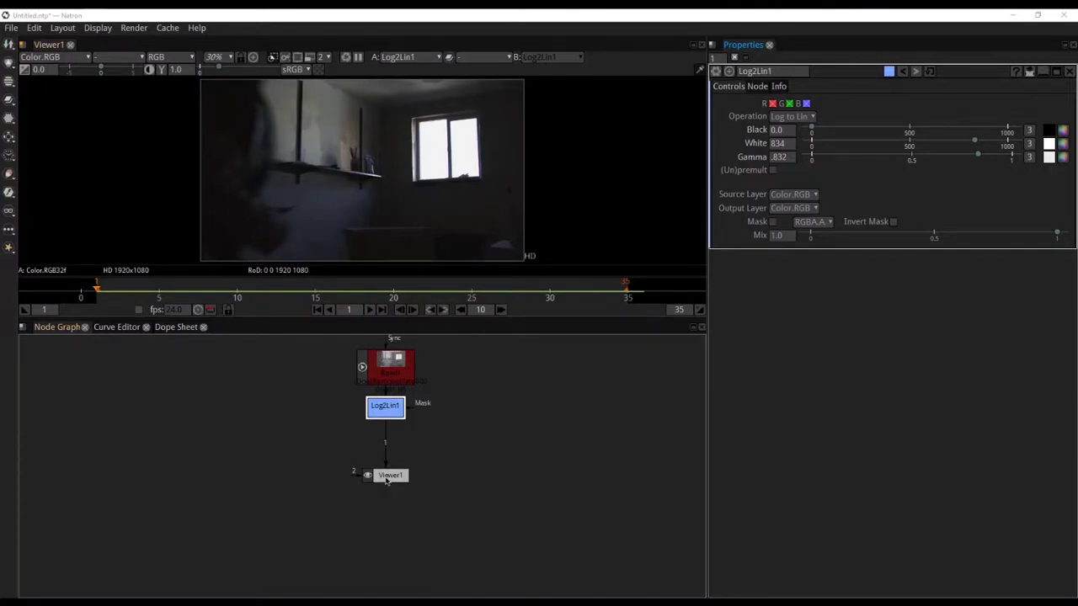
Step: Move Viewer1 to the lower right and play the shot, stopping at frame 28
{"action": "left_click_drag", "start_coordinate": [387, 481], "coordinate": [627, 572]}
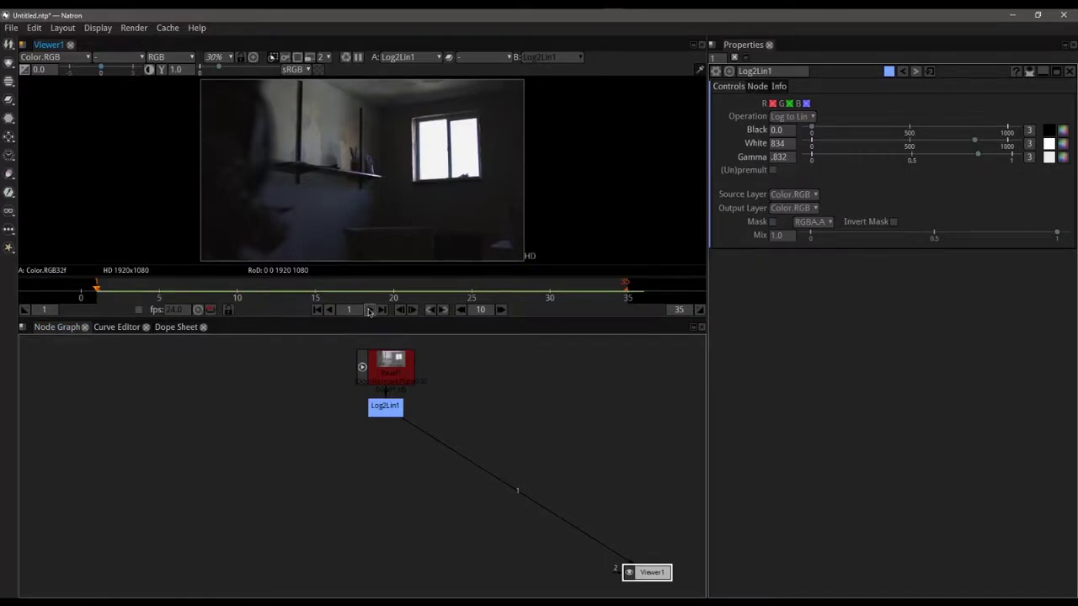
{"action": "left_click", "coordinate": [369, 312]}
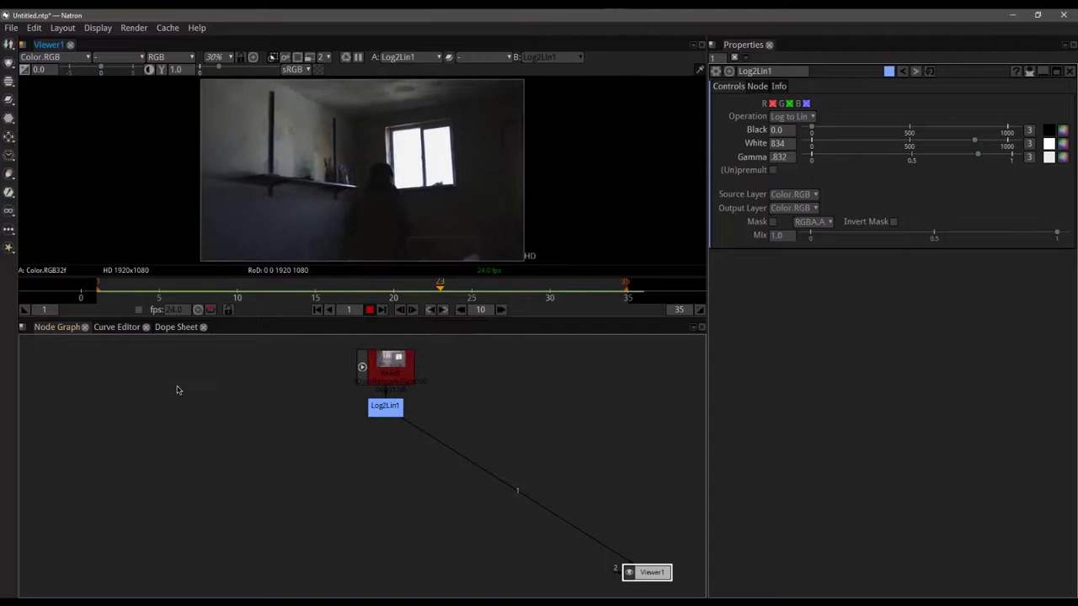
{"action": "left_click", "coordinate": [370, 311]}
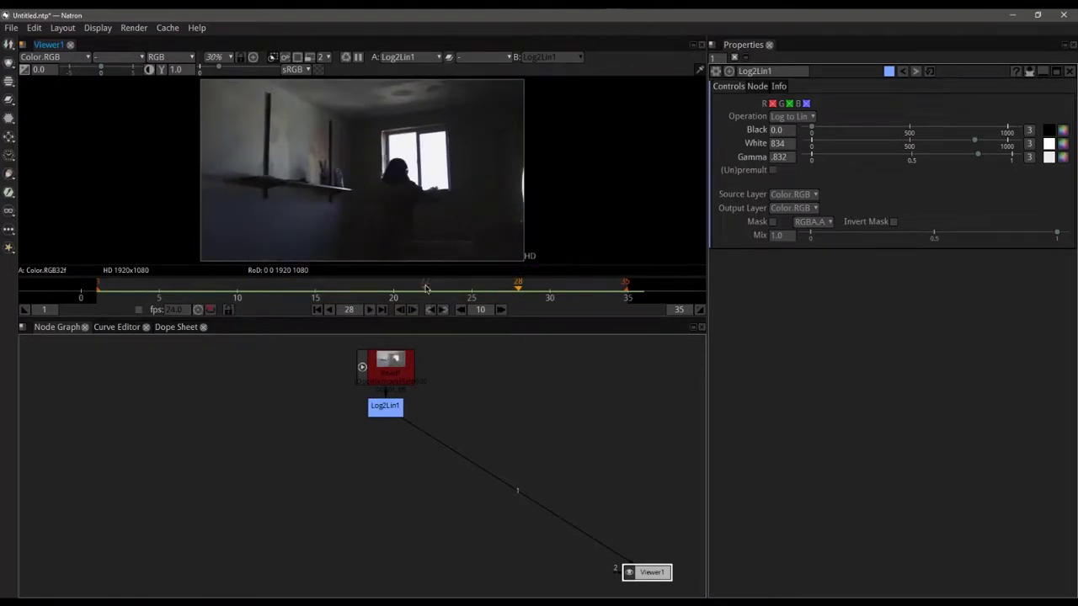
Step: Scrub back and forth through the shot to compare frames, ending on frame 35
{"action": "left_click_drag", "start_coordinate": [425, 289], "coordinate": [220, 286]}
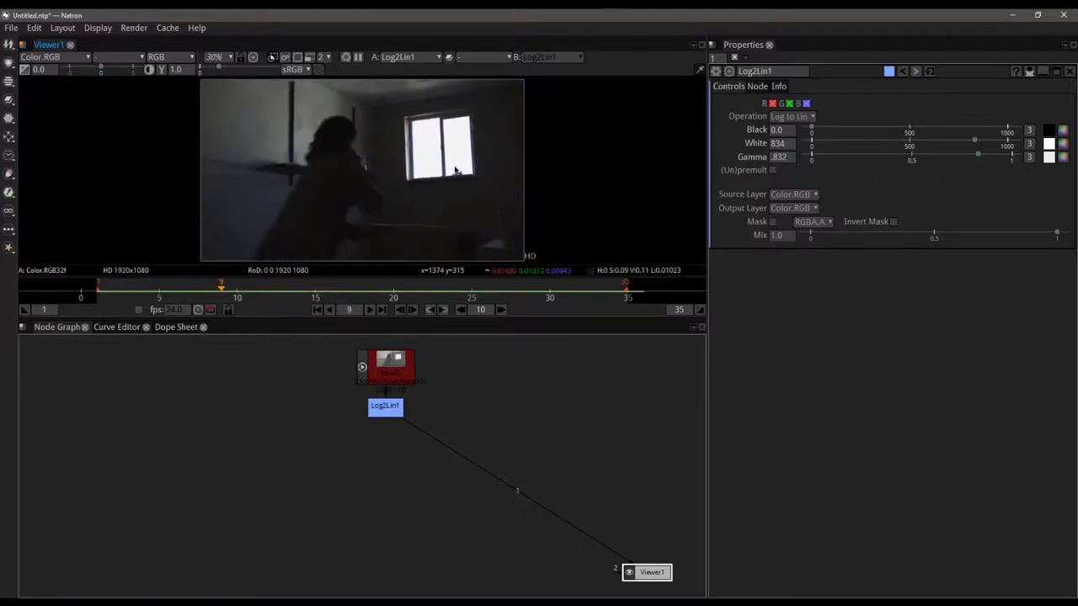
{"action": "left_click", "coordinate": [140, 290]}
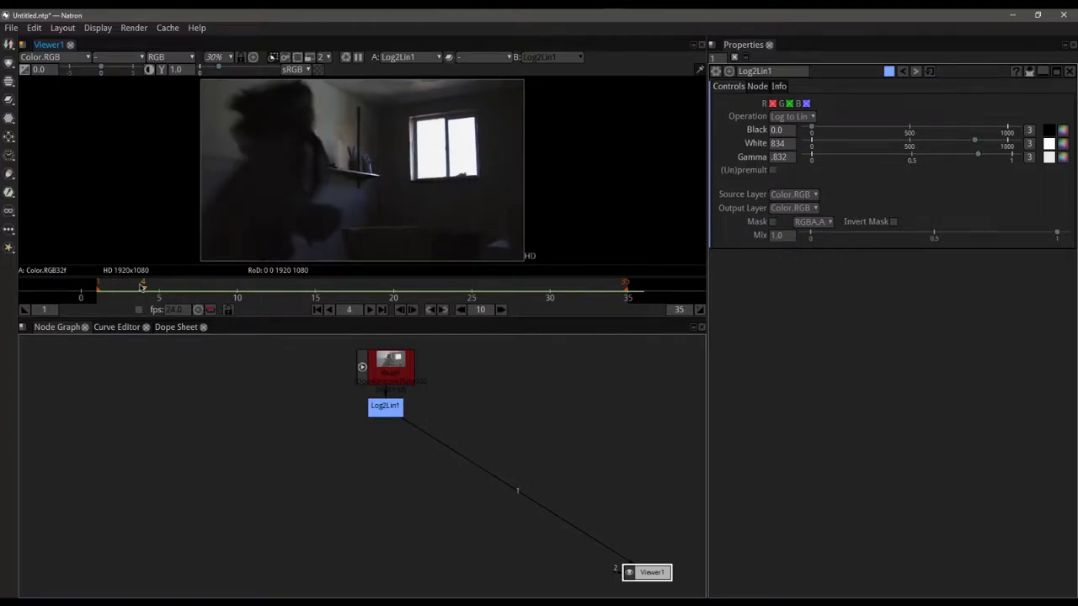
{"action": "left_click_drag", "start_coordinate": [152, 289], "coordinate": [610, 288]}
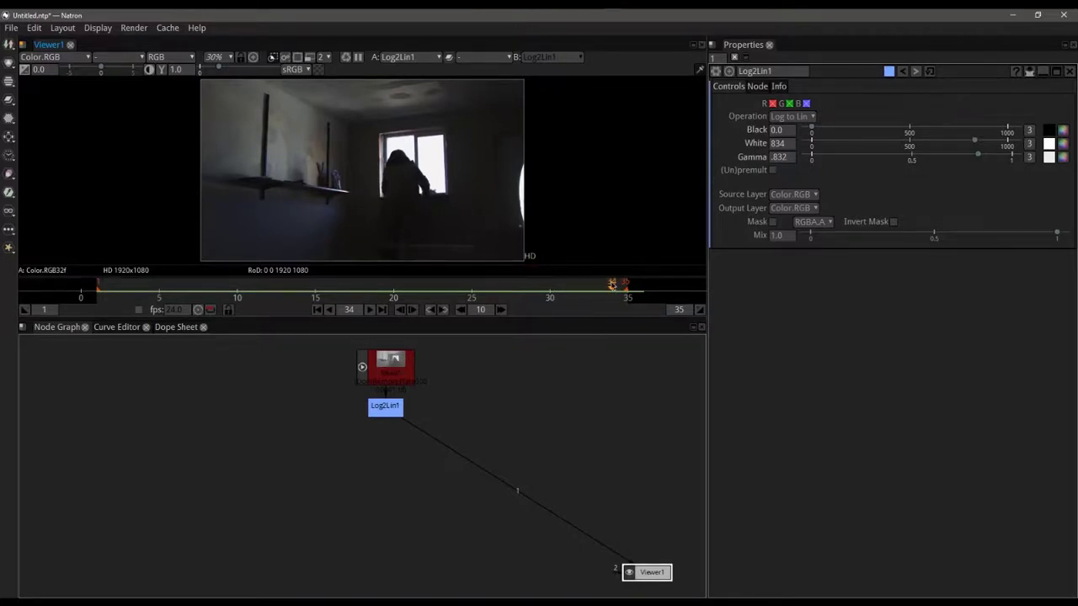
{"action": "left_click_drag", "start_coordinate": [611, 289], "coordinate": [580, 288]}
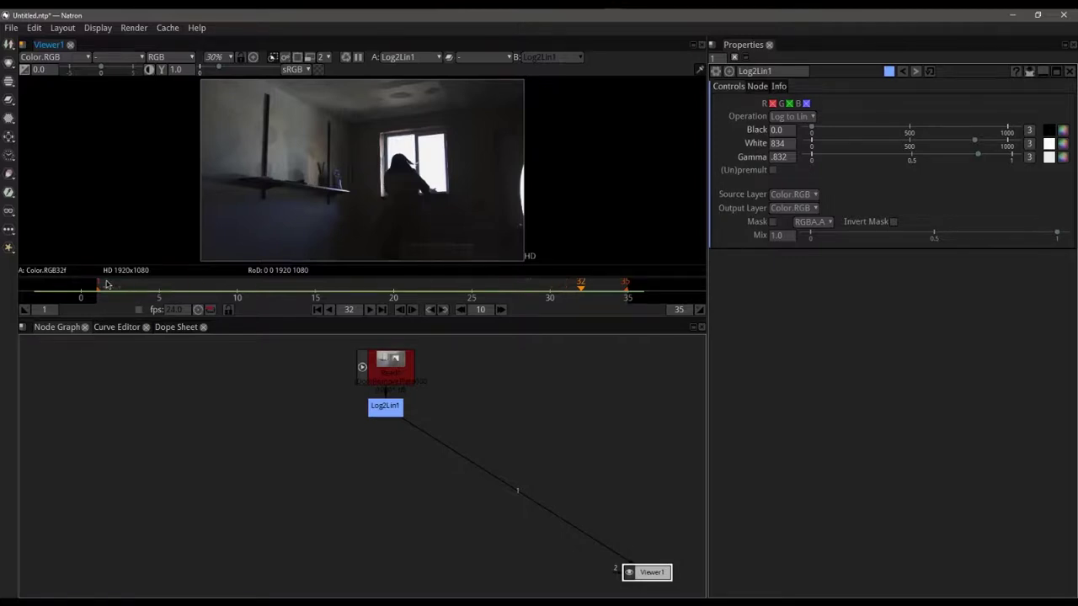
{"action": "left_click", "coordinate": [191, 287]}
{"action": "left_click_drag", "start_coordinate": [191, 287], "coordinate": [534, 287]}
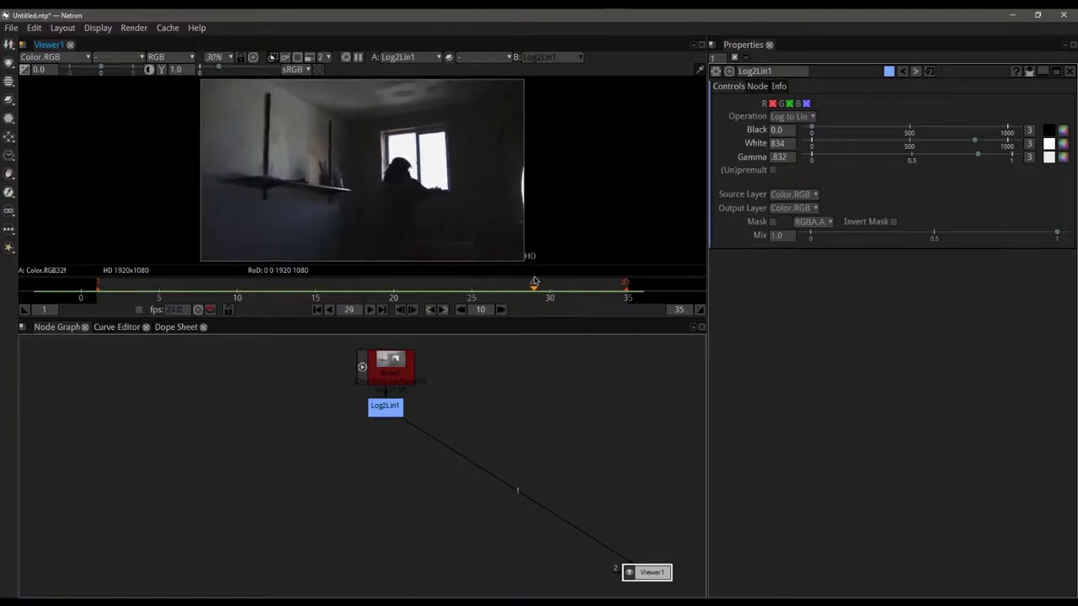
{"action": "left_click", "coordinate": [408, 286]}
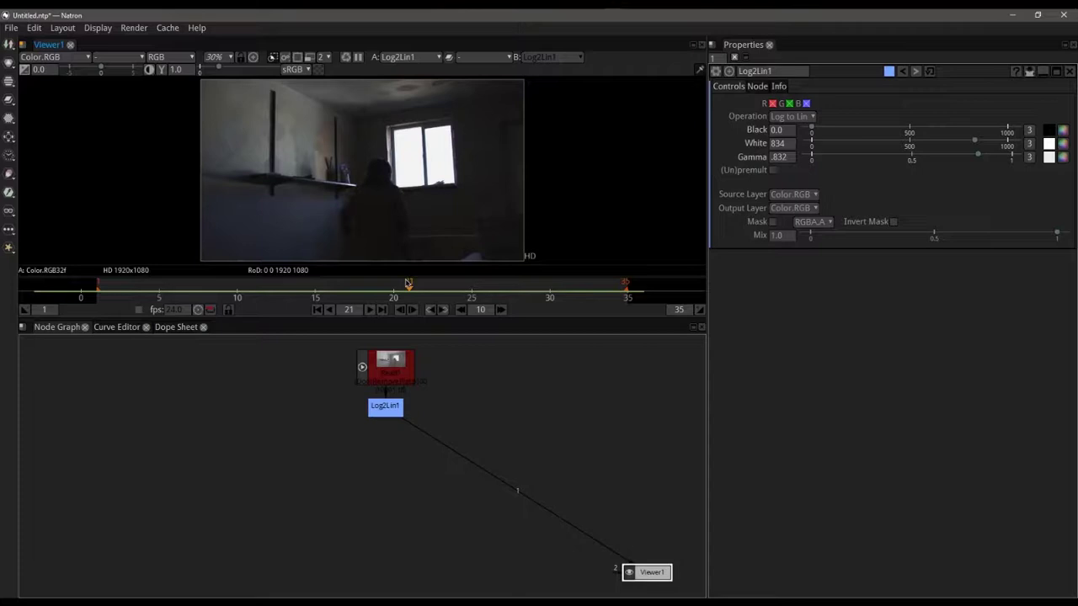
{"action": "left_click_drag", "start_coordinate": [408, 285], "coordinate": [628, 289]}
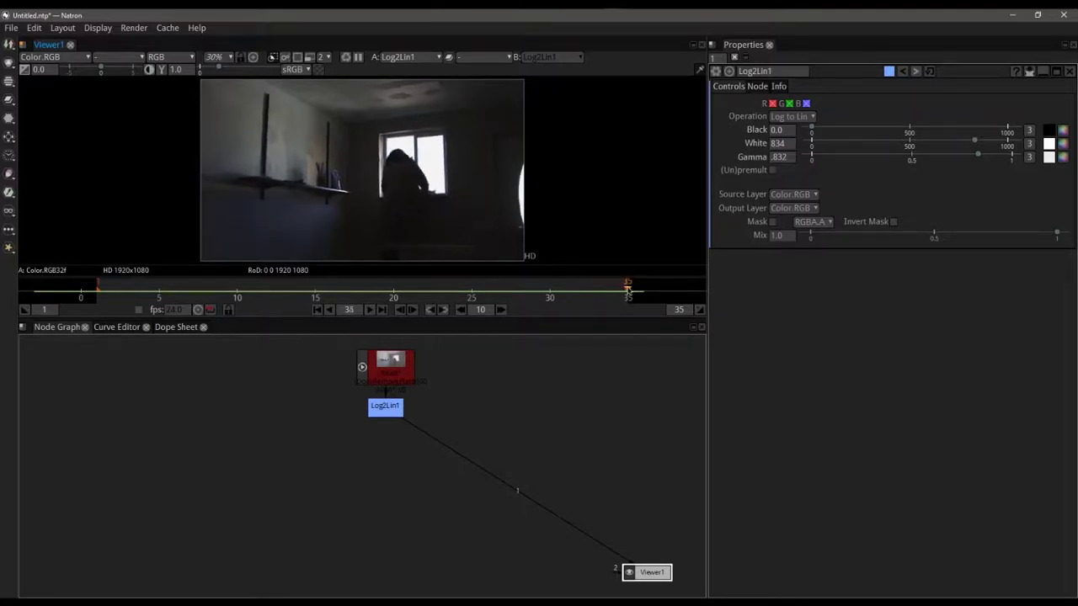
Step: Add a Write node after Log2Lin1 that overwrites Plates/20-DoorRemove/Cleanplate.png
{"action": "left_click", "coordinate": [388, 406]}
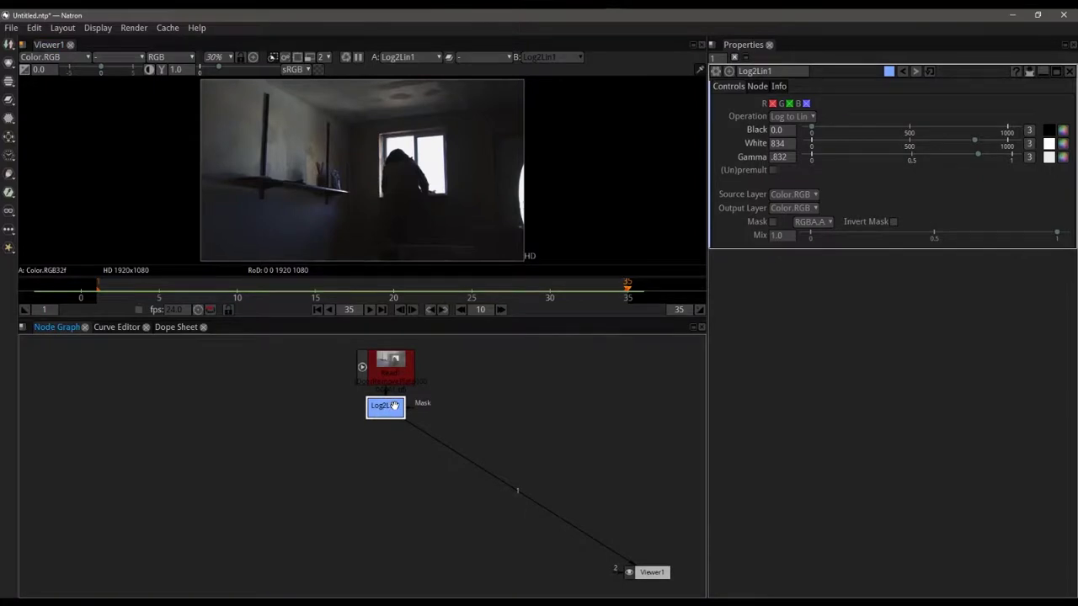
{"action": "key", "text": "w"}
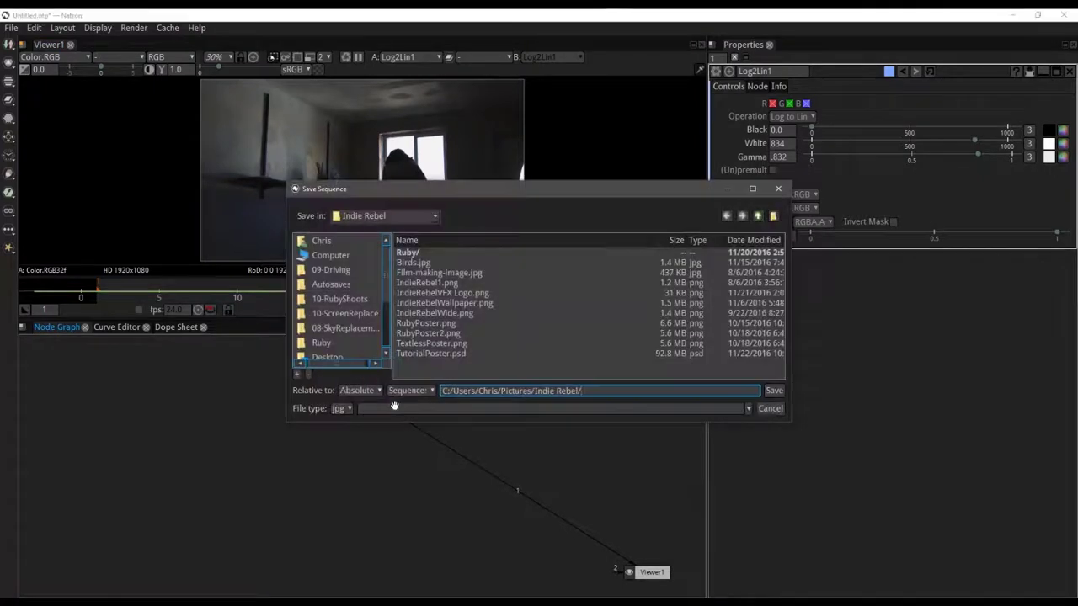
{"action": "left_click", "coordinate": [330, 256]}
{"action": "double_click", "coordinate": [414, 272]}
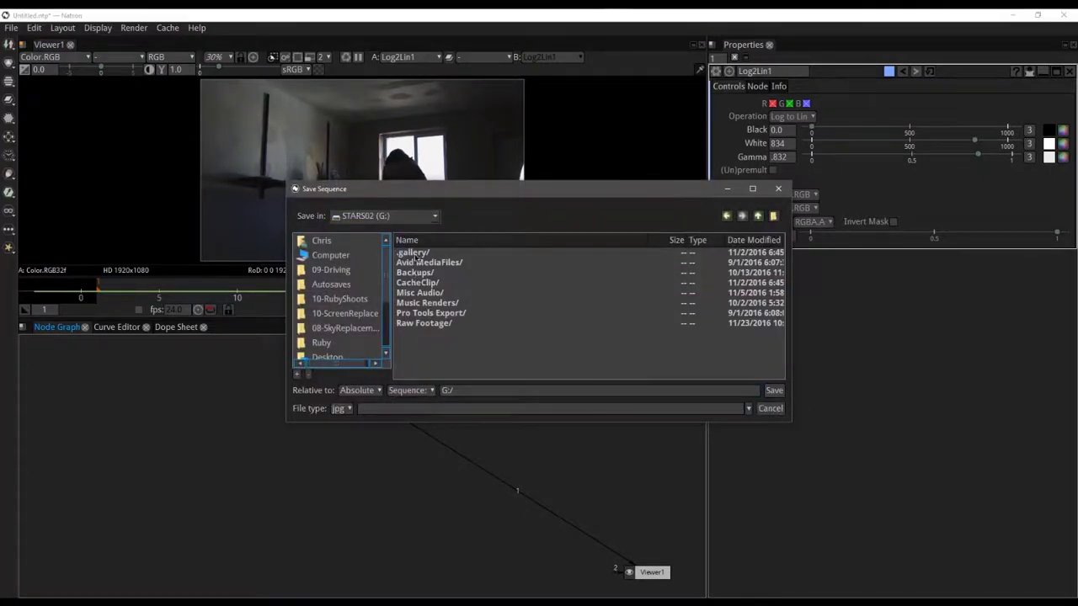
{"action": "double_click", "coordinate": [420, 322]}
{"action": "double_click", "coordinate": [413, 263]}
{"action": "left_click", "coordinate": [417, 262]}
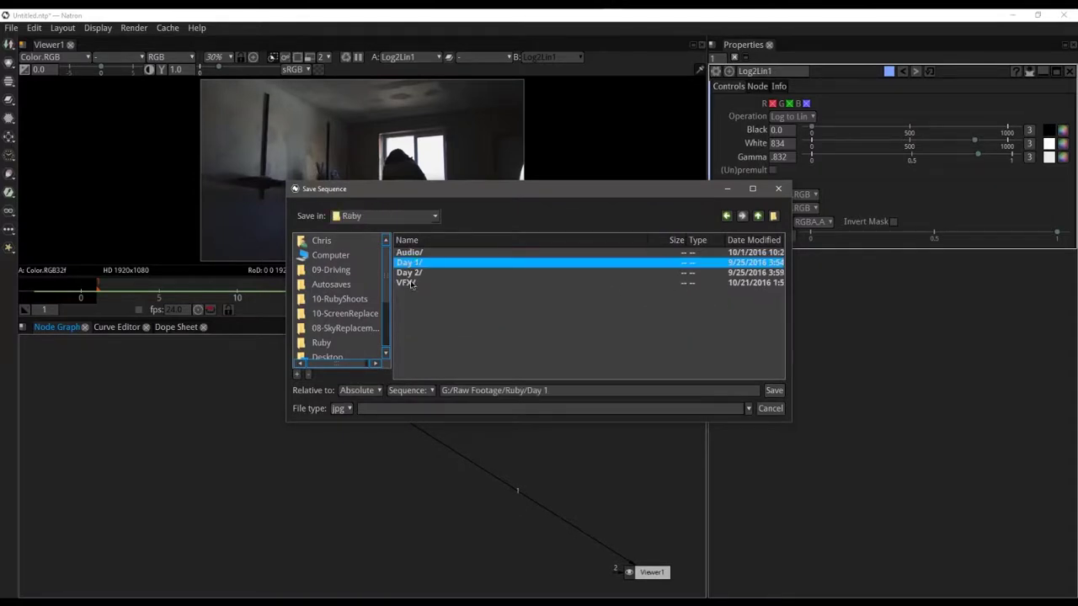
{"action": "double_click", "coordinate": [411, 284]}
{"action": "double_click", "coordinate": [413, 263]}
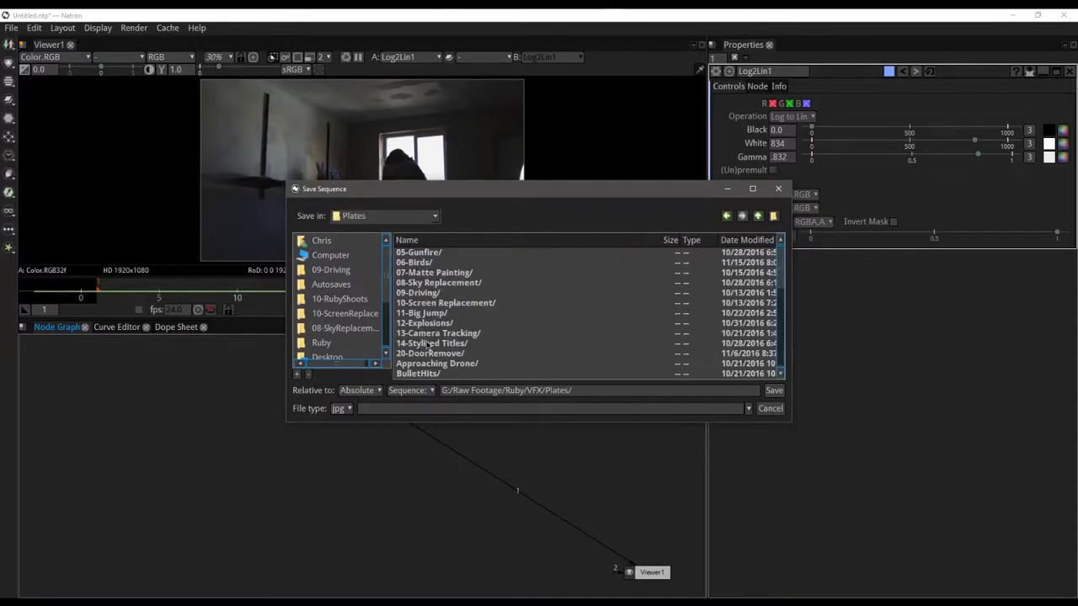
{"action": "double_click", "coordinate": [428, 353]}
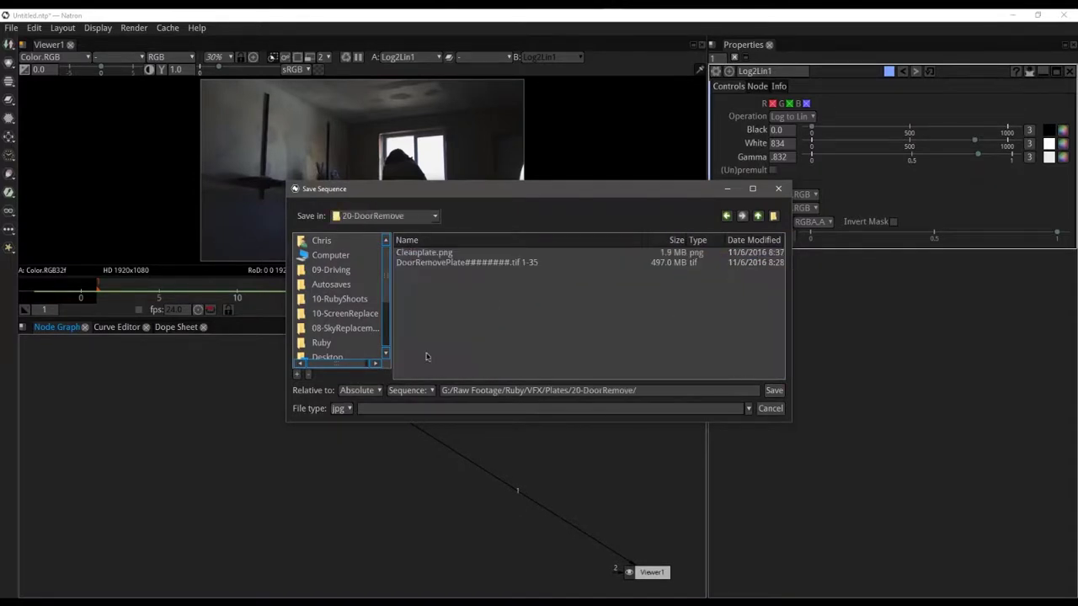
{"action": "left_click", "coordinate": [439, 255]}
{"action": "left_click", "coordinate": [772, 391]}
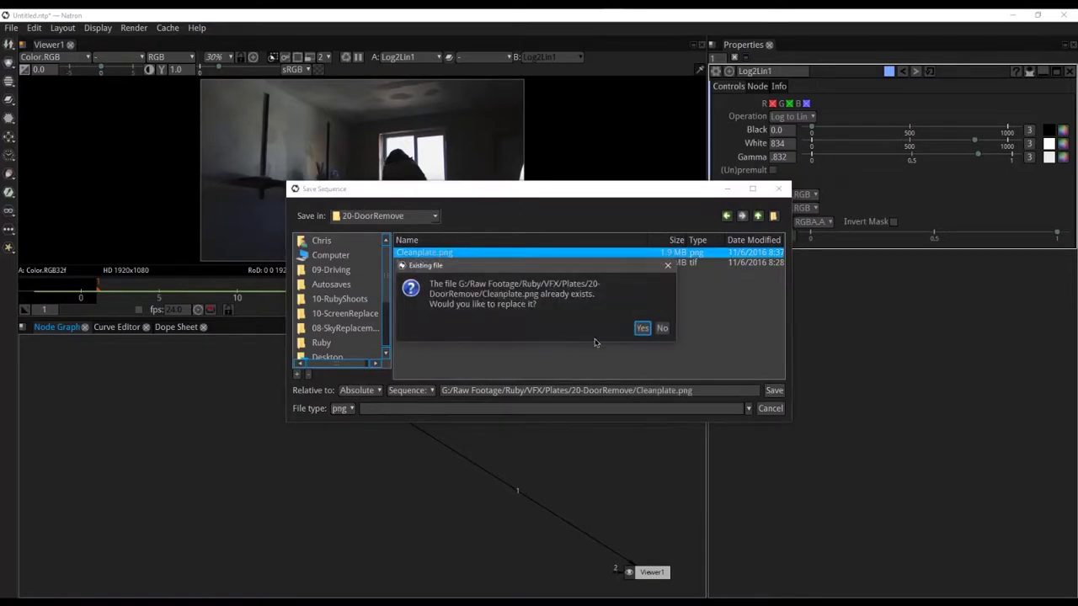
{"action": "left_click", "coordinate": [642, 328]}
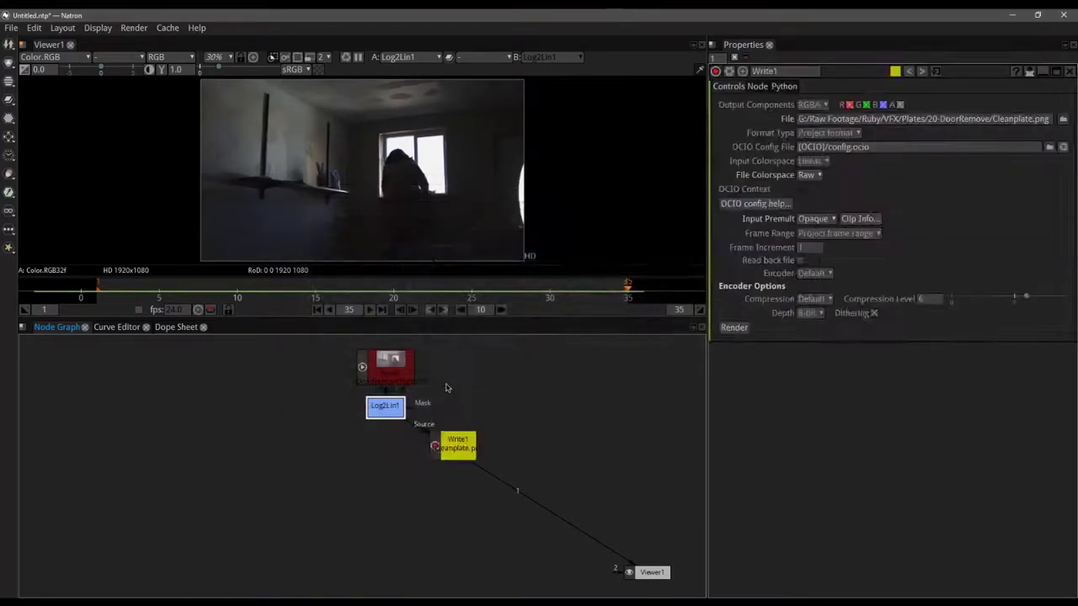
Step: Place Write1 under Log2Lin1, set a manual frame range of 35–35, and render
{"action": "left_click_drag", "start_coordinate": [448, 452], "coordinate": [384, 472]}
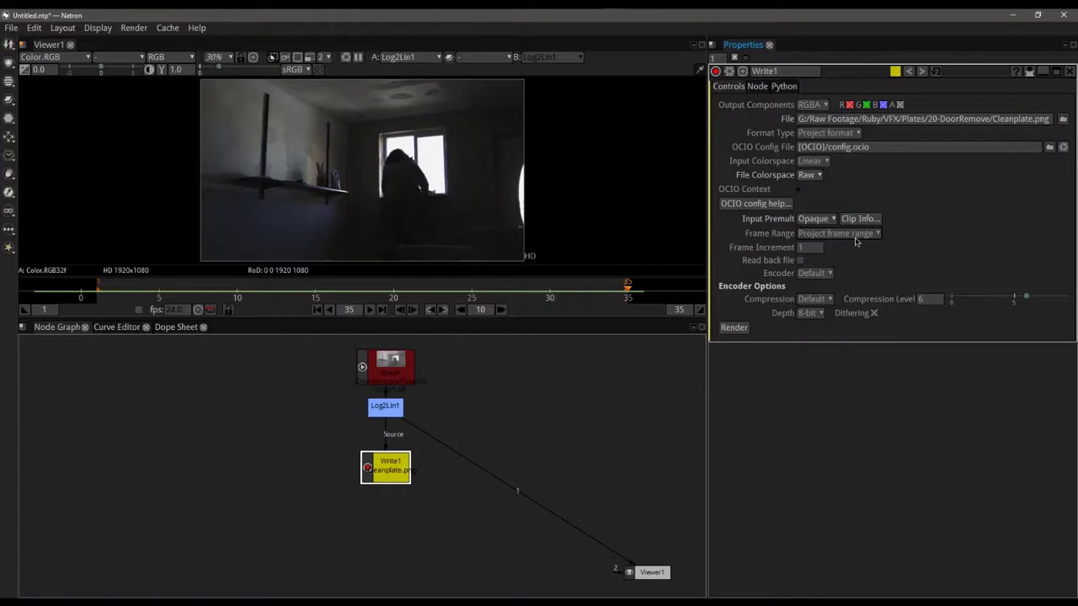
{"action": "left_click", "coordinate": [819, 235]}
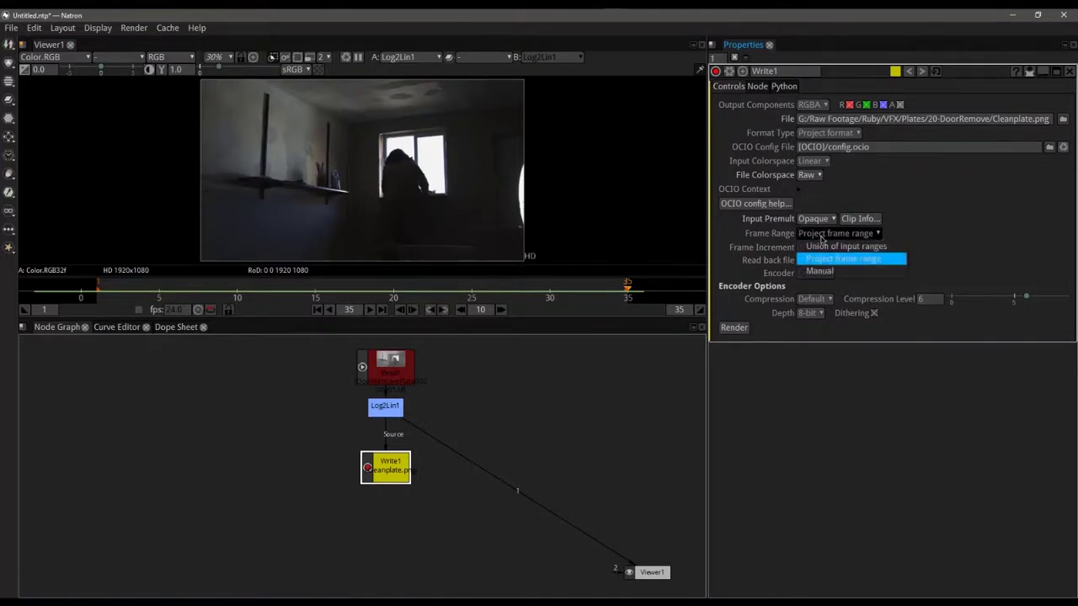
{"action": "left_click", "coordinate": [821, 270]}
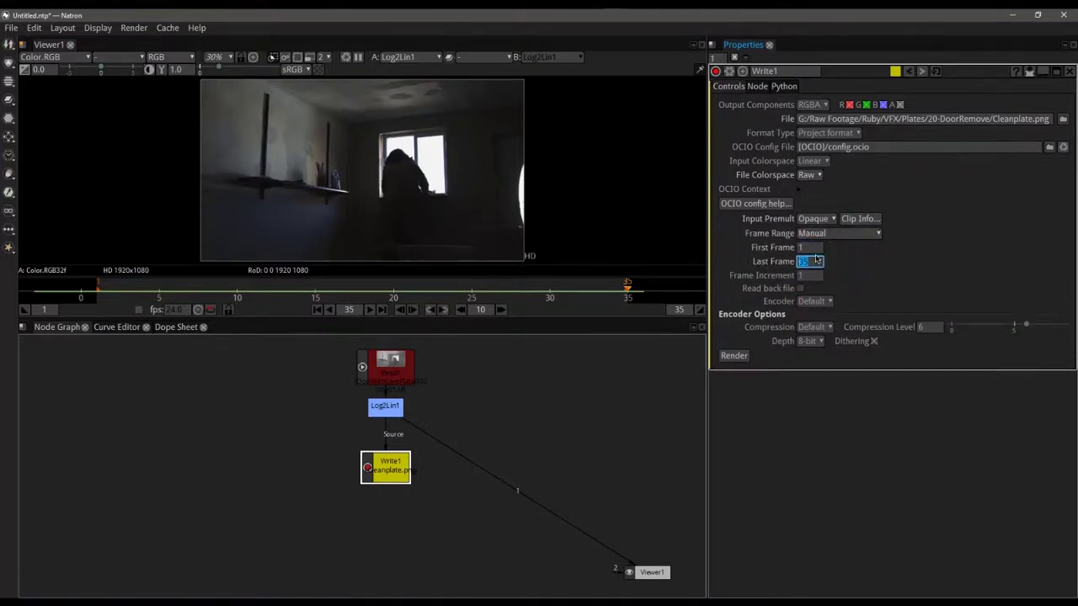
{"action": "left_click", "coordinate": [802, 248]}
{"action": "key", "text": "Return"}
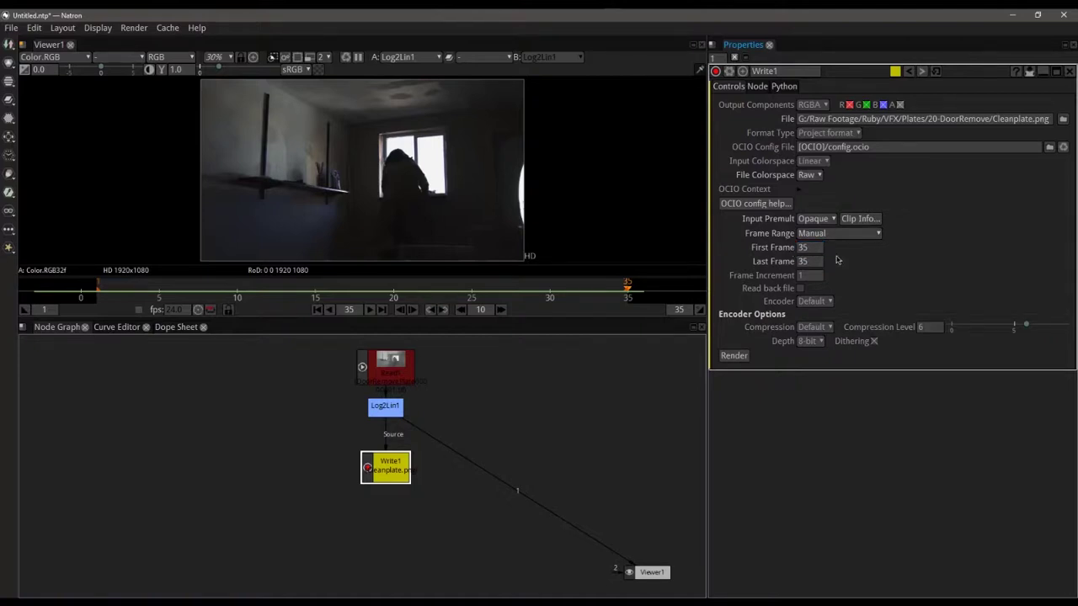
{"action": "left_click", "coordinate": [735, 355]}
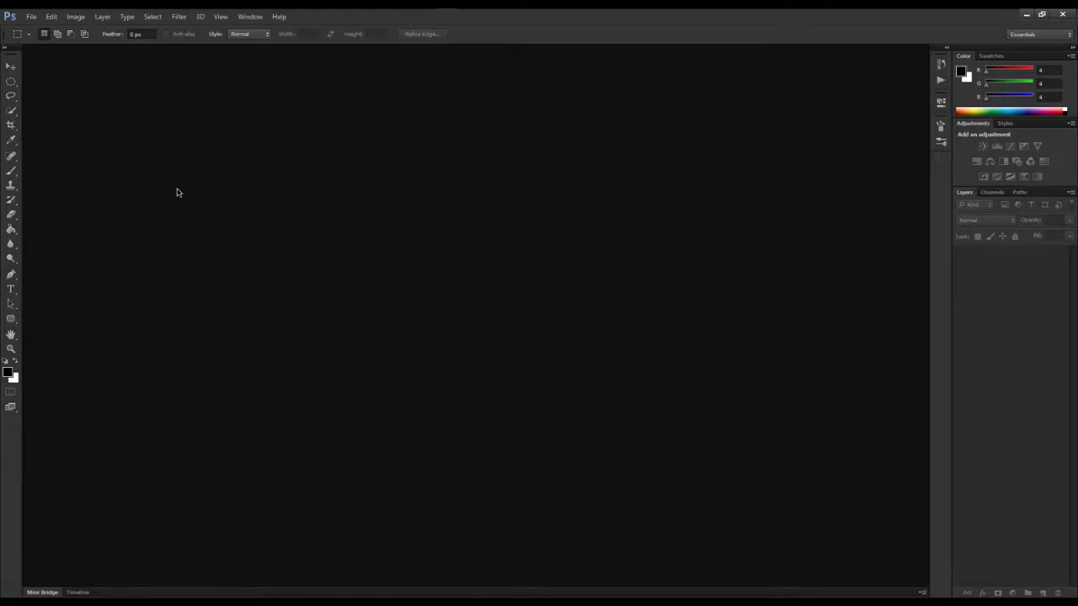
Step: Open Cleanplate.png from G:/Raw Footage/Ruby/VFX/Plates/20-DoorRemove in Photoshop
{"action": "left_click", "coordinate": [31, 17]}
{"action": "left_click", "coordinate": [49, 38]}
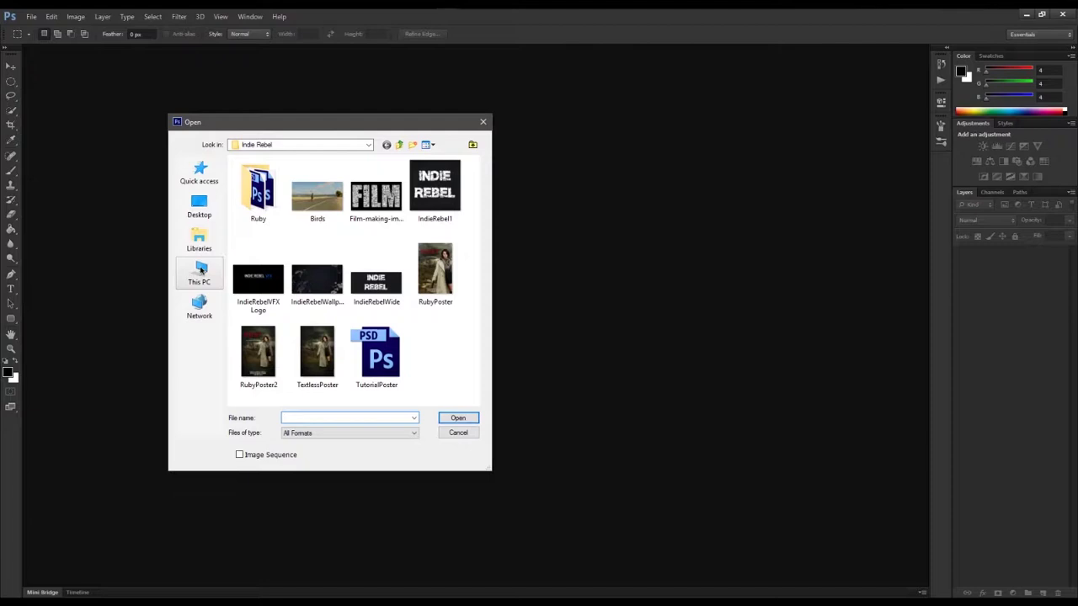
{"action": "left_click", "coordinate": [200, 269]}
{"action": "scroll", "coordinate": [293, 391], "scroll_direction": "down", "scroll_amount": 1}
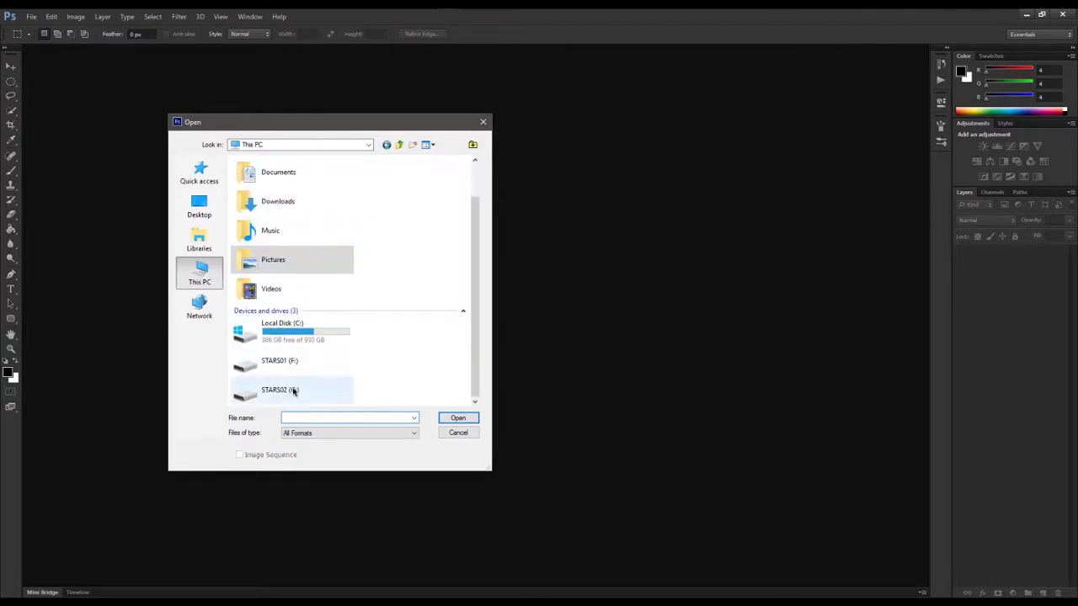
{"action": "double_click", "coordinate": [293, 391]}
{"action": "left_click", "coordinate": [266, 249]}
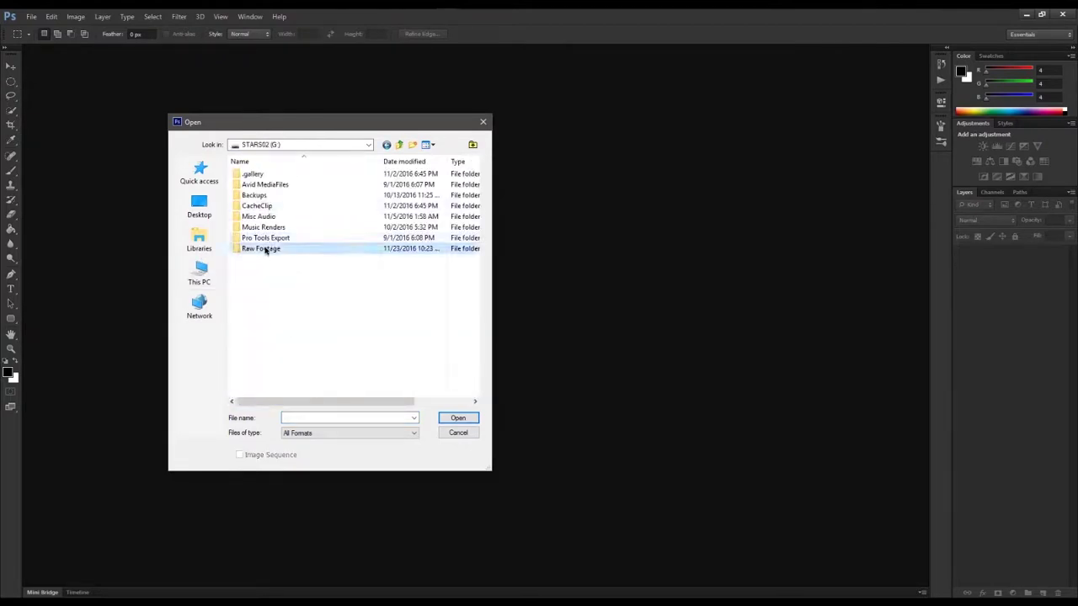
{"action": "double_click", "coordinate": [267, 249]}
{"action": "double_click", "coordinate": [258, 185]}
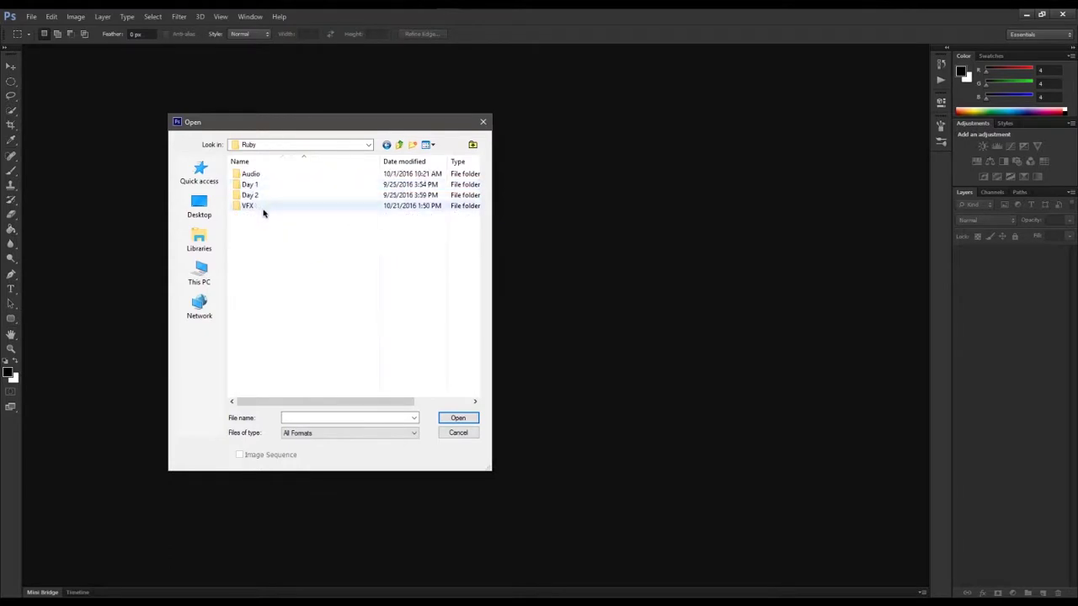
{"action": "double_click", "coordinate": [262, 208]}
{"action": "double_click", "coordinate": [252, 184]}
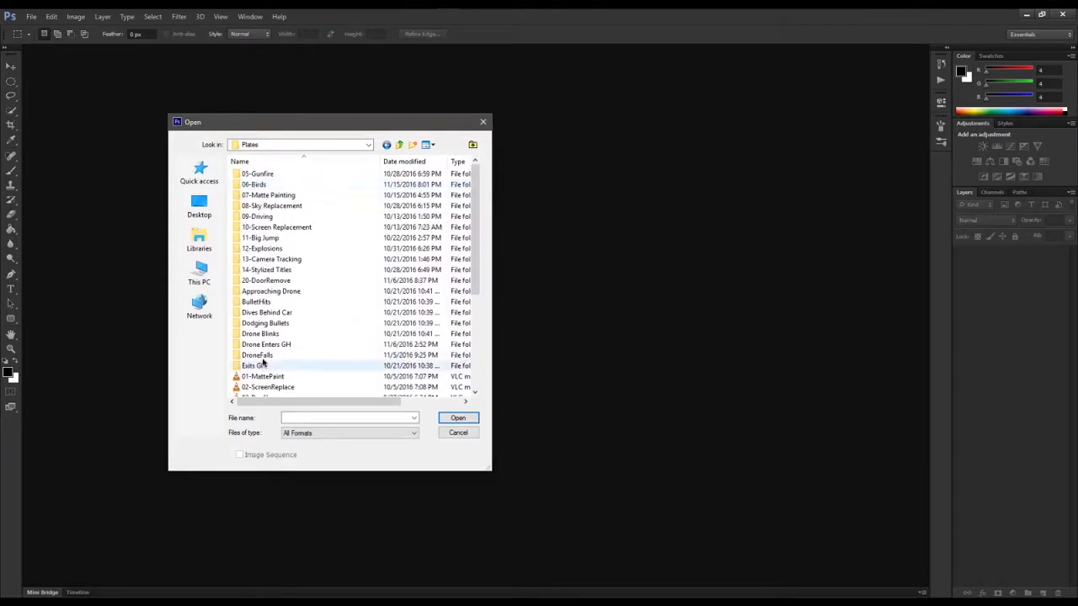
{"action": "double_click", "coordinate": [265, 280]}
{"action": "left_click", "coordinate": [258, 202]}
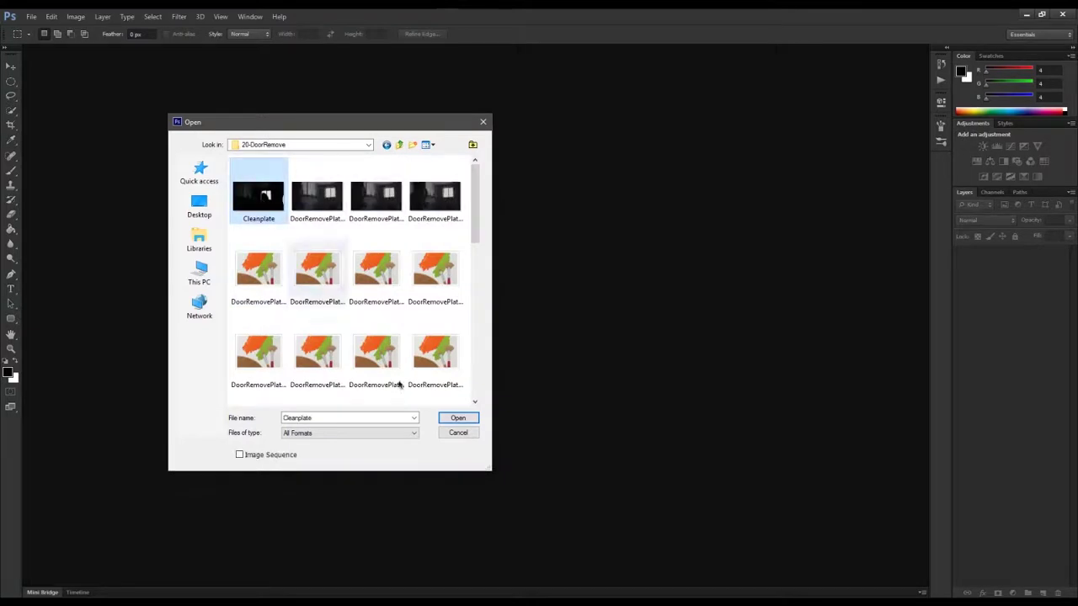
{"action": "left_click", "coordinate": [459, 419]}
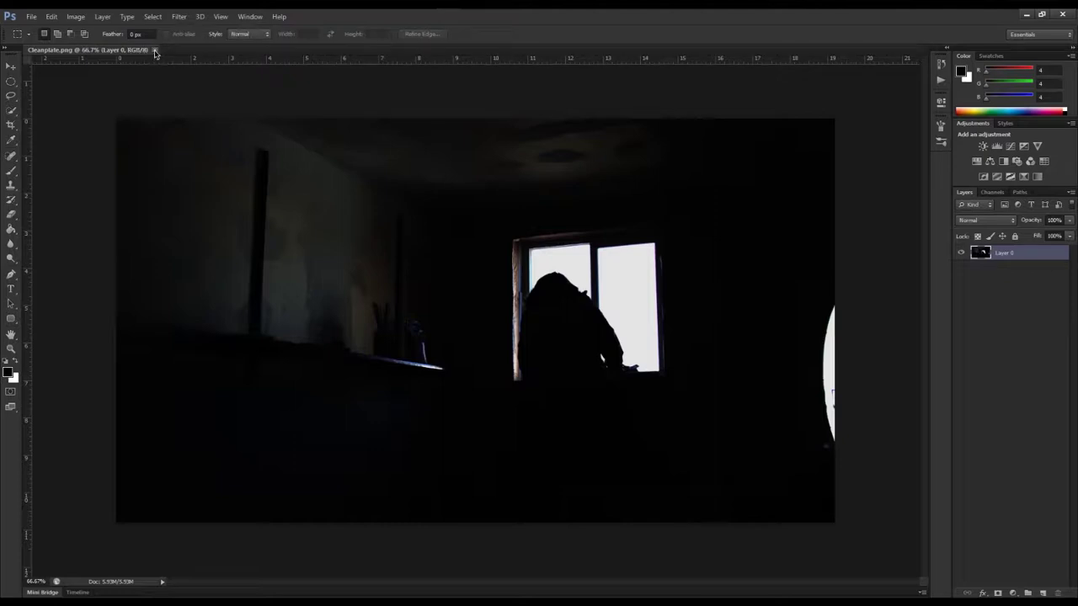
Step: Close the too-dark Cleanplate.png in Photoshop and re-render it from Natron's Write1
{"action": "left_click", "coordinate": [155, 51]}
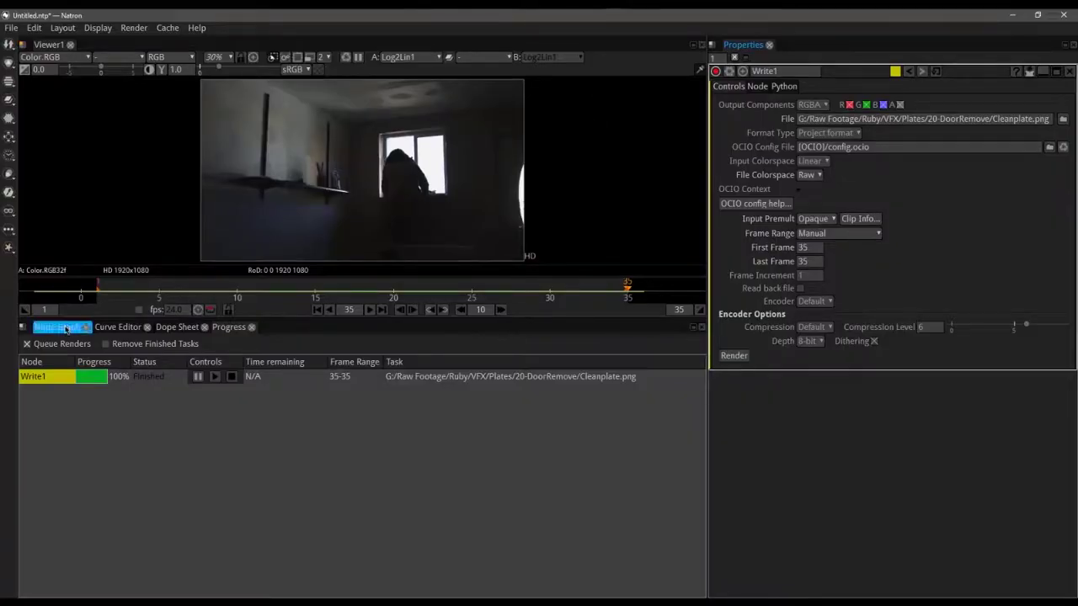
{"action": "left_click", "coordinate": [57, 327]}
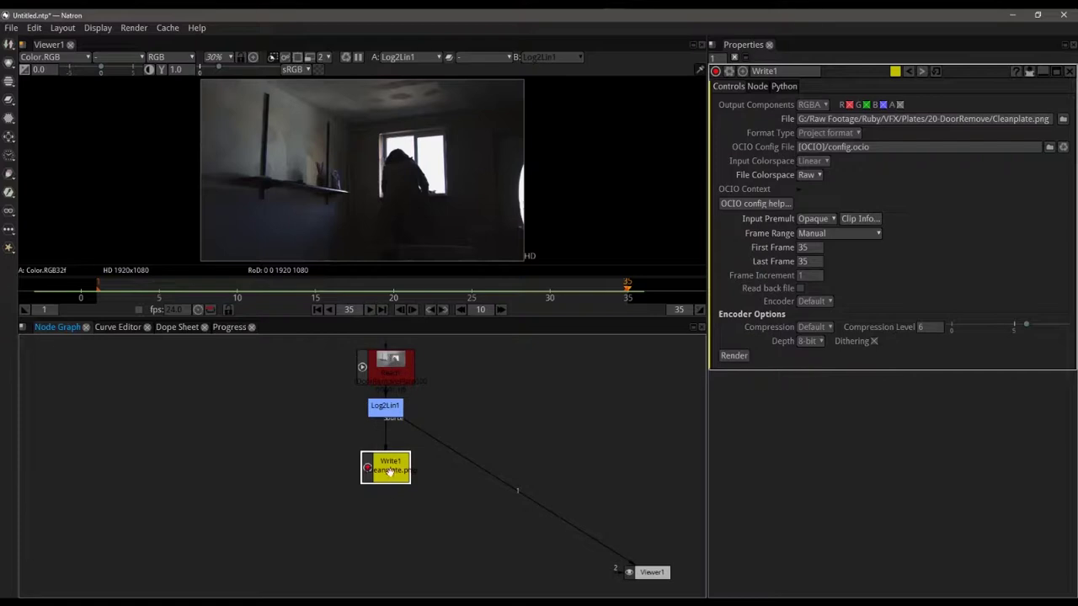
{"action": "left_click", "coordinate": [733, 355]}
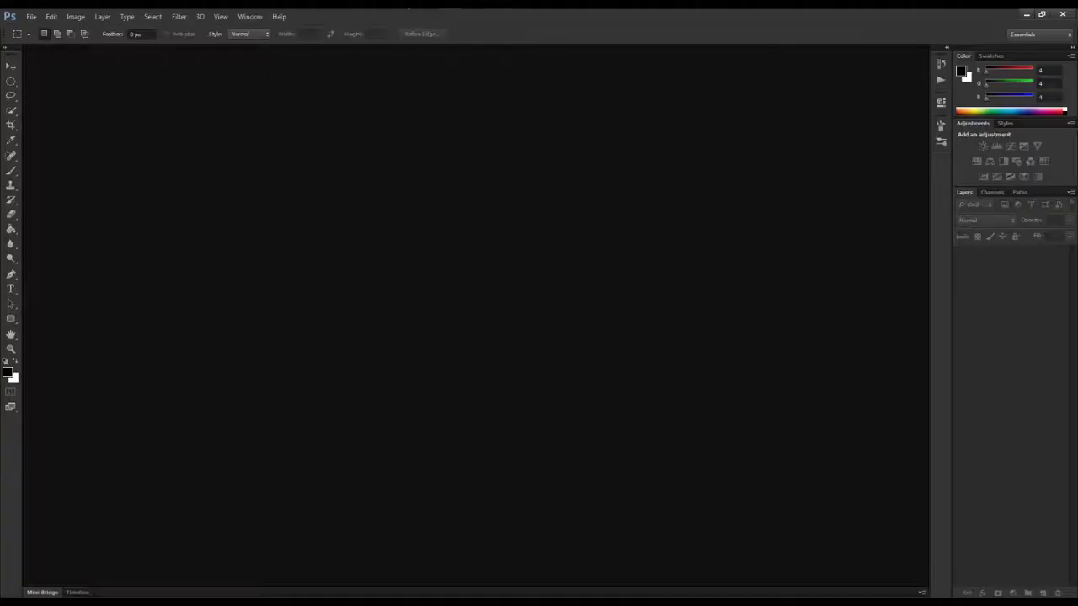
Step: Reopen the re-rendered Cleanplate.png from the File > Open Recent list
{"action": "left_click", "coordinate": [30, 16]}
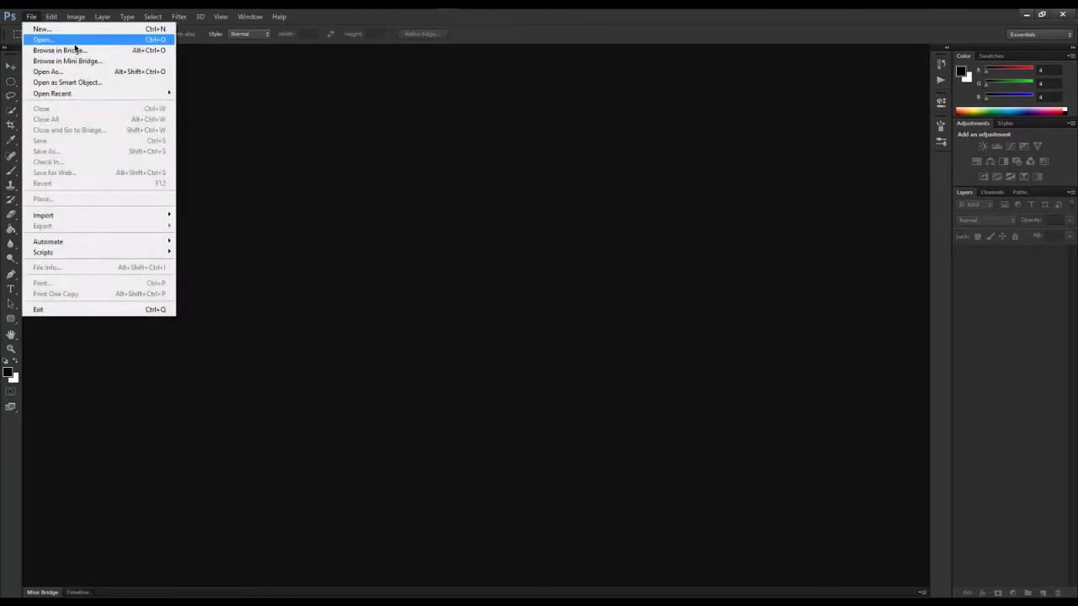
{"action": "mouse_move", "coordinate": [87, 93]}
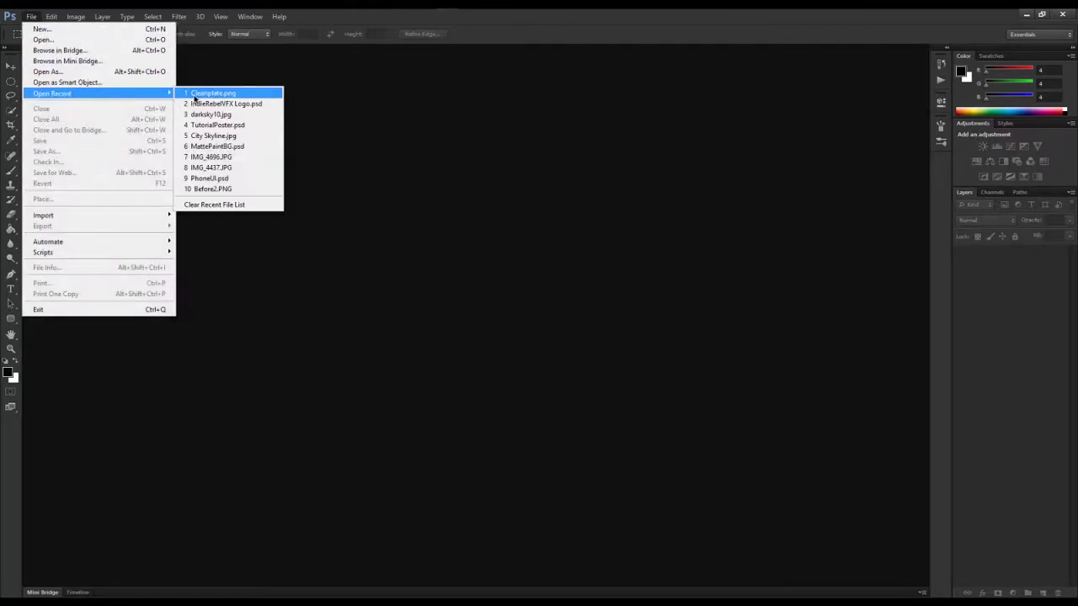
{"action": "left_click", "coordinate": [195, 95]}
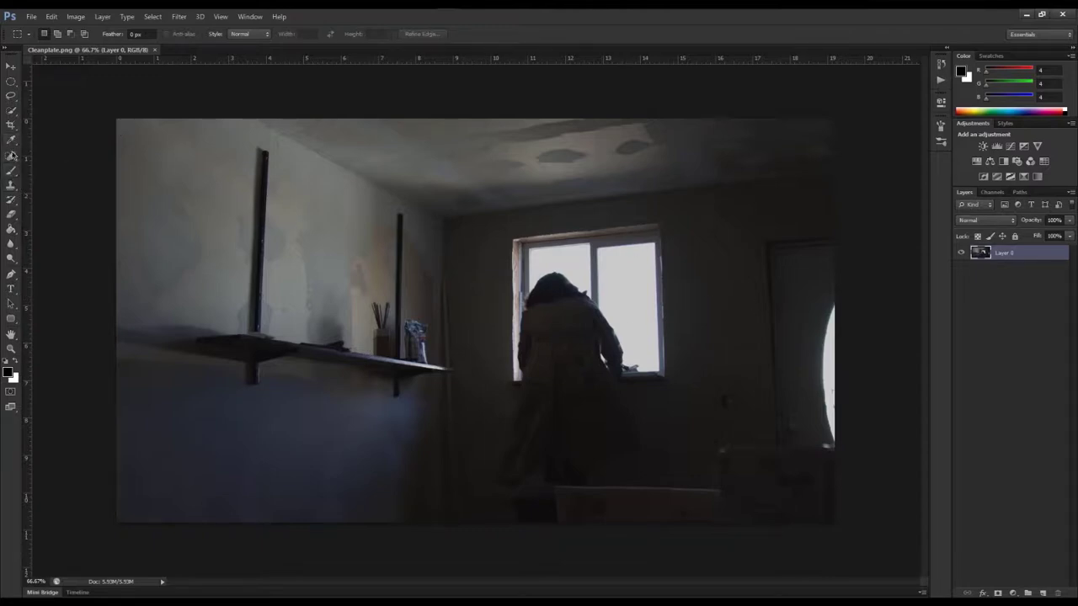
Step: Take the Clone Stamp, sample the wall texture, and set the brush size to 75 px
{"action": "left_click", "coordinate": [12, 184]}
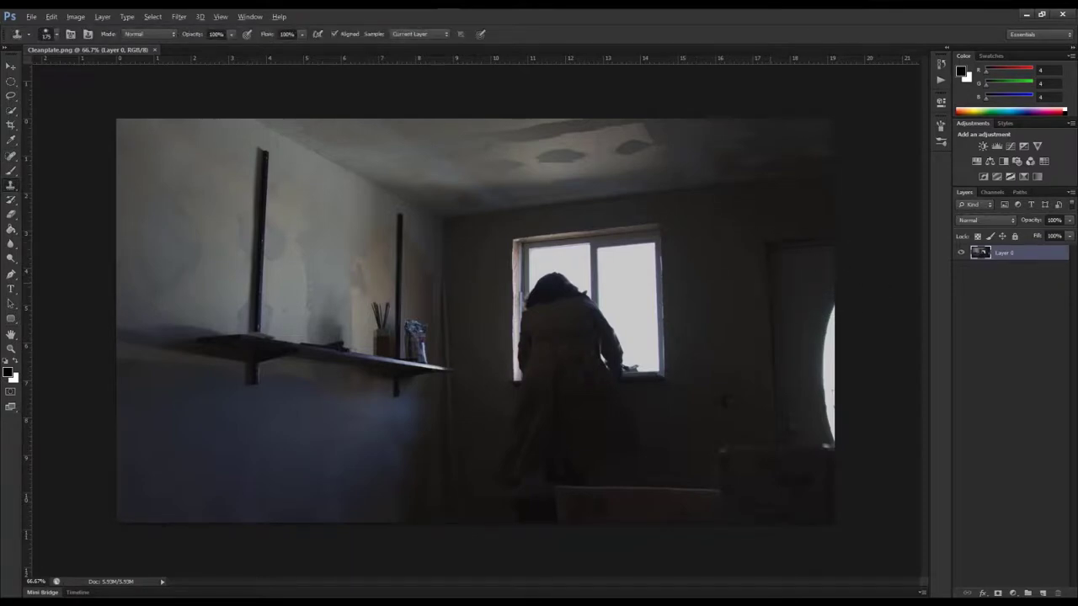
{"action": "left_click", "coordinate": [699, 281], "text": "alt"}
{"action": "mouse_move", "coordinate": [766, 282]}
{"action": "left_mouse_down"}
{"action": "mouse_move", "coordinate": [777, 287]}
{"action": "mouse_move", "coordinate": [757, 285]}
{"action": "mouse_move", "coordinate": [802, 283]}
{"action": "mouse_move", "coordinate": [724, 291]}
{"action": "mouse_move", "coordinate": [730, 325]}
{"action": "mouse_move", "coordinate": [731, 245]}
{"action": "mouse_move", "coordinate": [729, 308]}
{"action": "left_mouse_up"}
{"action": "key", "text": "ctrl+alt+z"}
{"action": "key", "text": "ctrl+alt+z"}
{"action": "key", "text": "ctrl+alt+z"}
{"action": "left_click", "coordinate": [46, 36]}
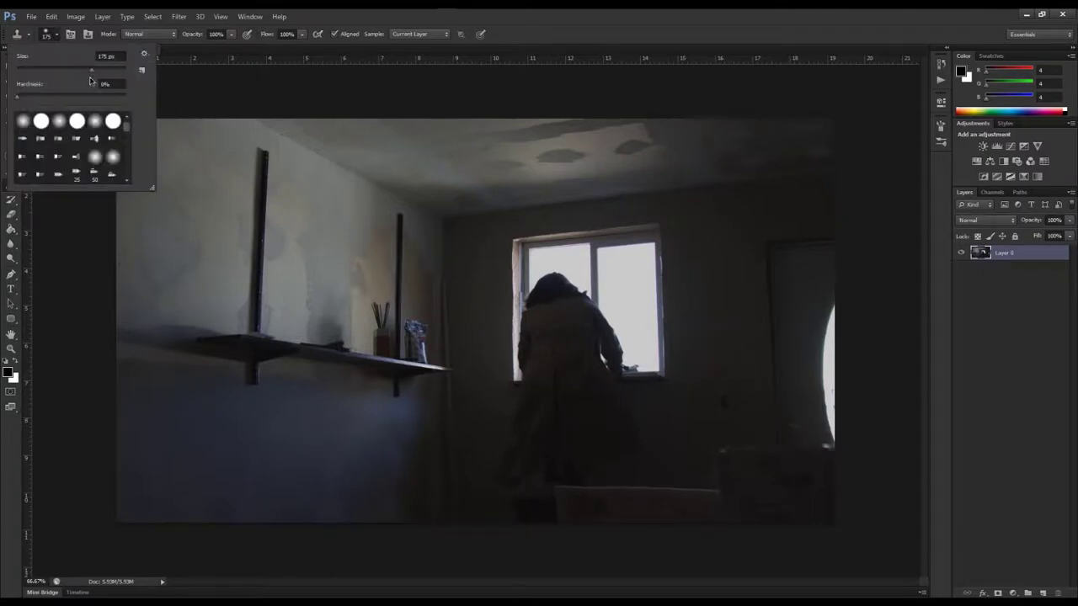
{"action": "left_click_drag", "start_coordinate": [89, 76], "coordinate": [50, 76]}
{"action": "left_click", "coordinate": [27, 96]}
{"action": "left_click_drag", "start_coordinate": [54, 72], "coordinate": [60, 69]}
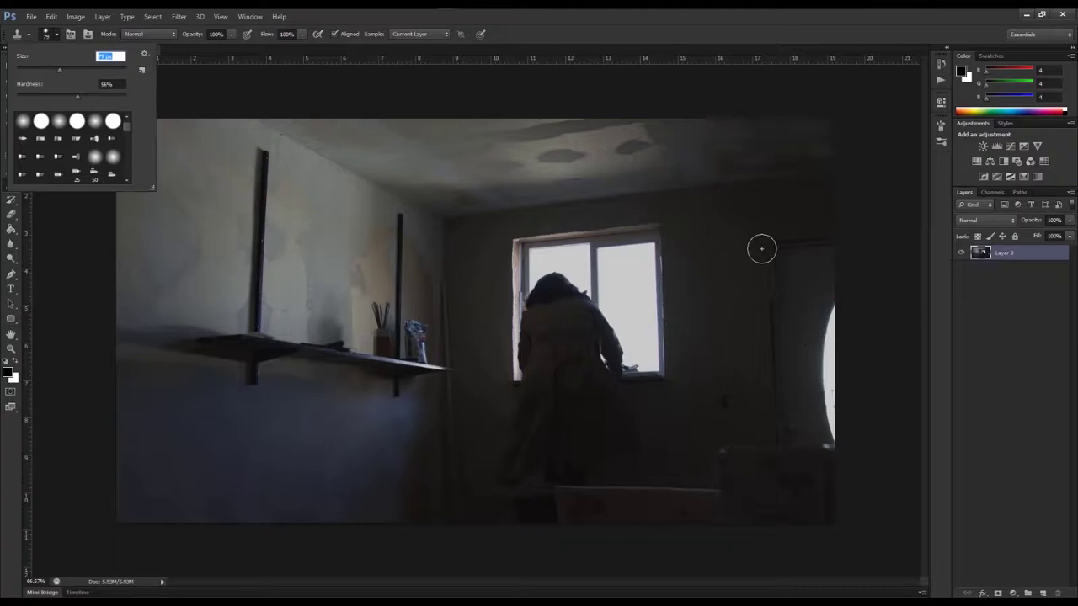
{"action": "key", "text": "Return"}
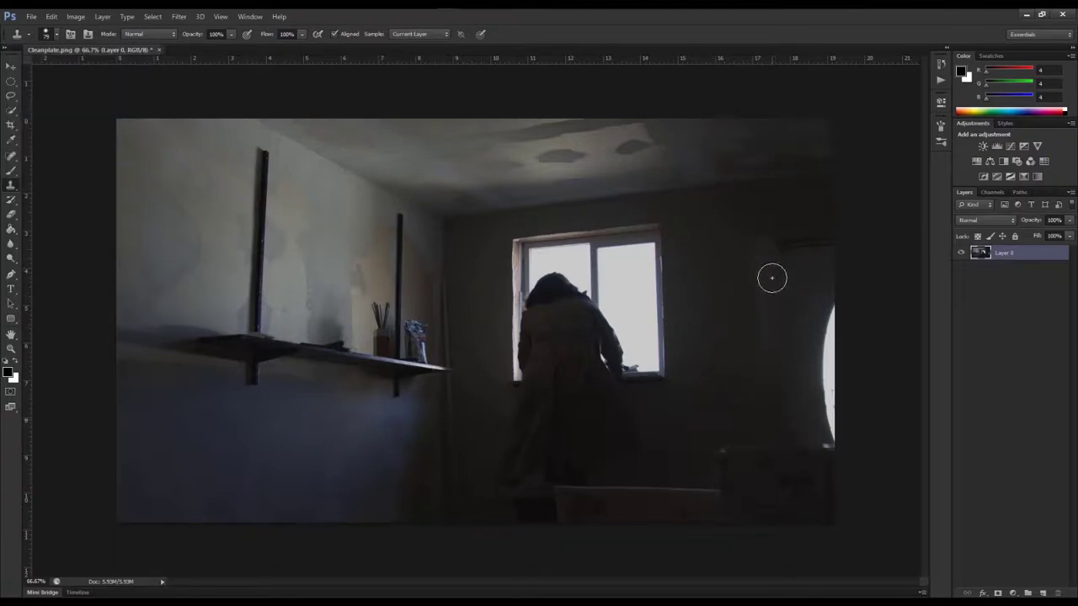
Step: Clone wall texture over the doorway and the white patch on the right wall
{"action": "left_click_drag", "start_coordinate": [770, 277], "coordinate": [794, 306]}
{"action": "mouse_move", "coordinate": [784, 247]}
{"action": "left_mouse_down"}
{"action": "mouse_move", "coordinate": [810, 328]}
{"action": "mouse_move", "coordinate": [797, 380]}
{"action": "left_mouse_up"}
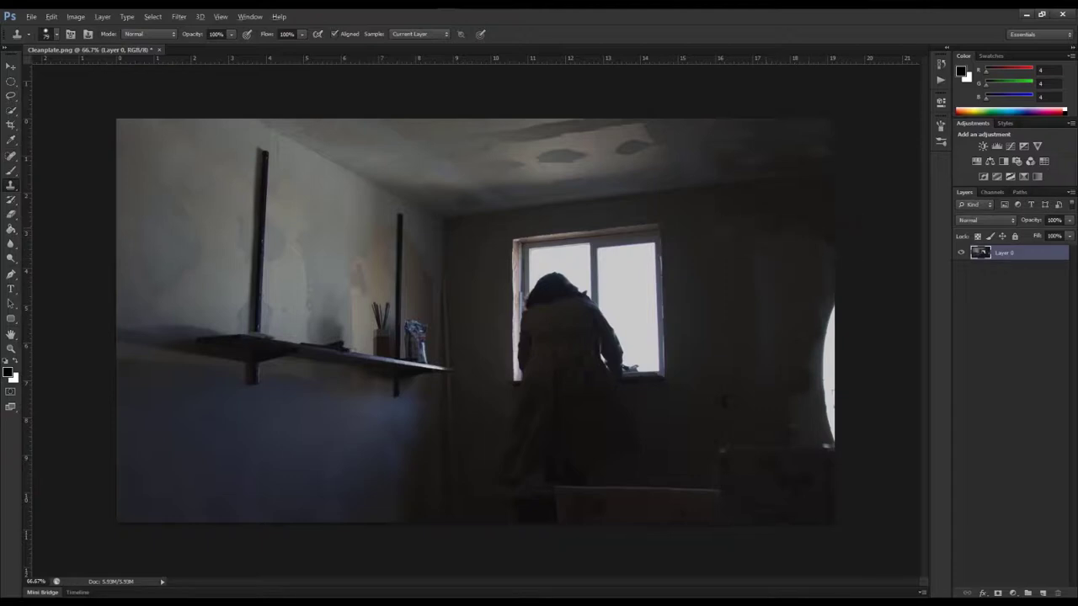
{"action": "mouse_move", "coordinate": [806, 298]}
{"action": "left_mouse_down"}
{"action": "mouse_move", "coordinate": [831, 331]}
{"action": "mouse_move", "coordinate": [809, 354]}
{"action": "mouse_move", "coordinate": [830, 389]}
{"action": "left_mouse_up"}
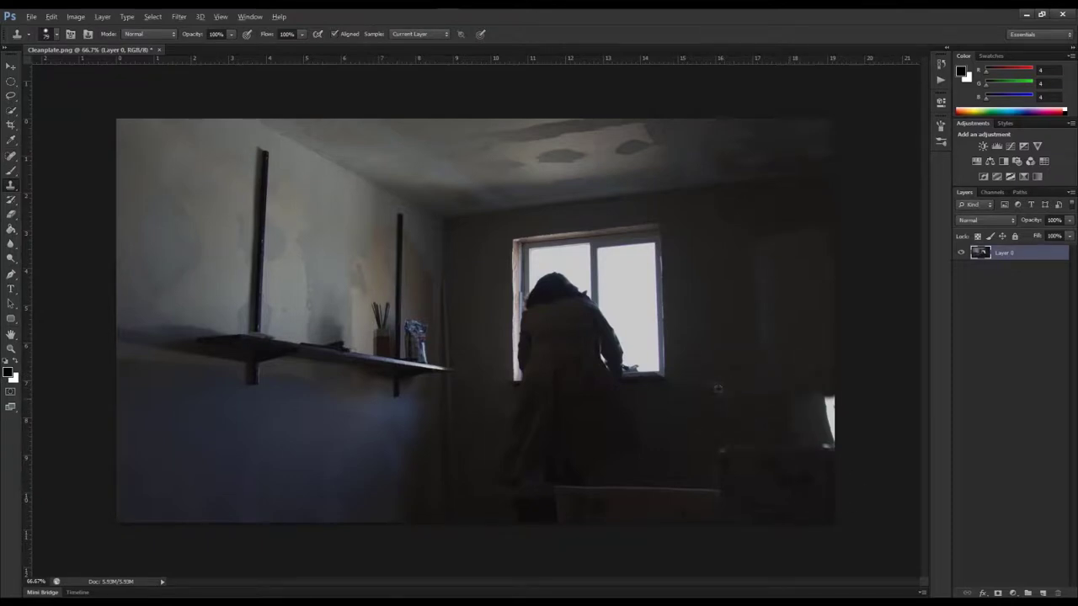
{"action": "mouse_move", "coordinate": [718, 389]}
{"action": "left_mouse_down"}
{"action": "mouse_move", "coordinate": [797, 424]}
{"action": "mouse_move", "coordinate": [740, 433]}
{"action": "mouse_move", "coordinate": [812, 445]}
{"action": "mouse_move", "coordinate": [779, 446]}
{"action": "mouse_move", "coordinate": [832, 442]}
{"action": "mouse_move", "coordinate": [829, 402]}
{"action": "mouse_move", "coordinate": [791, 408]}
{"action": "mouse_move", "coordinate": [797, 432]}
{"action": "mouse_move", "coordinate": [806, 427]}
{"action": "mouse_move", "coordinate": [772, 450]}
{"action": "mouse_move", "coordinate": [811, 450]}
{"action": "left_mouse_up"}
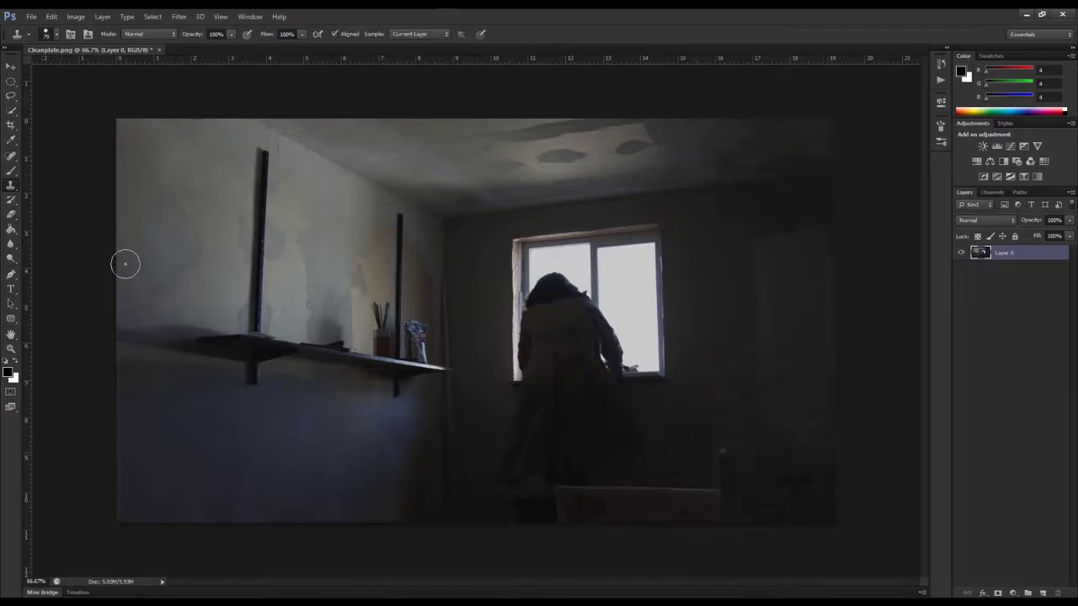
{"action": "left_click", "coordinate": [329, 383]}
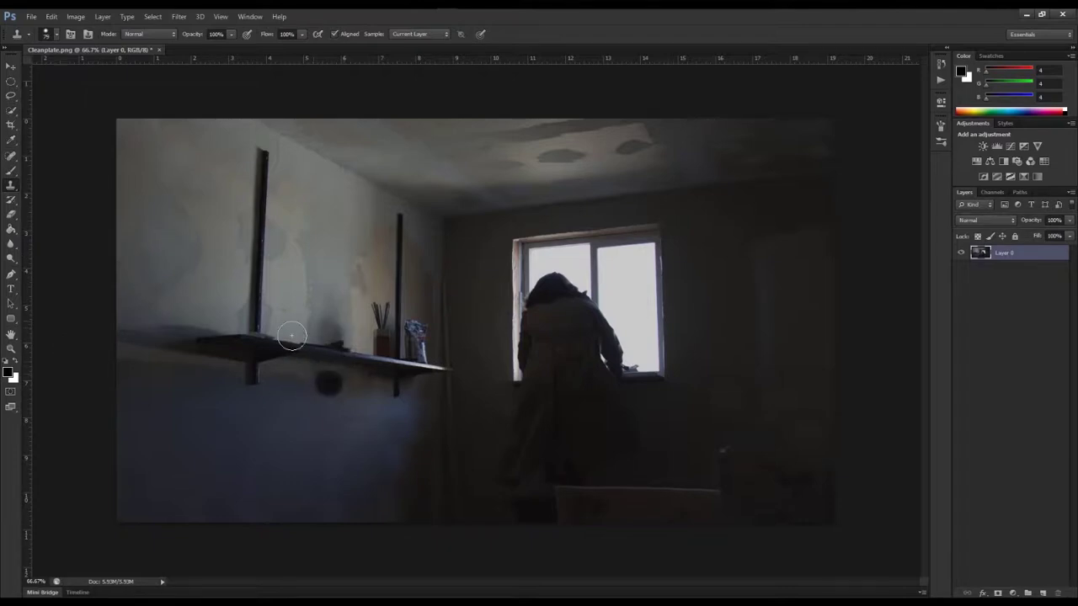
{"action": "key", "text": "ctrl+z"}
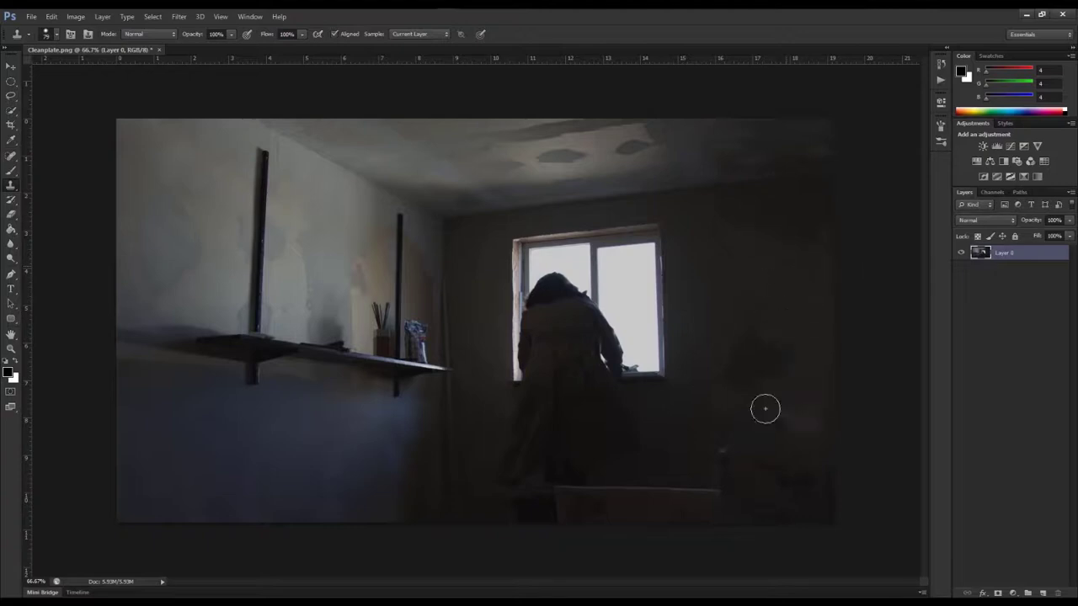
{"action": "mouse_move", "coordinate": [735, 355]}
{"action": "left_mouse_down"}
{"action": "mouse_move", "coordinate": [717, 411]}
{"action": "mouse_move", "coordinate": [721, 359]}
{"action": "left_mouse_up"}
{"action": "mouse_move", "coordinate": [721, 396]}
{"action": "left_mouse_down"}
{"action": "mouse_move", "coordinate": [725, 436]}
{"action": "mouse_move", "coordinate": [723, 360]}
{"action": "mouse_move", "coordinate": [732, 393]}
{"action": "left_mouse_up"}
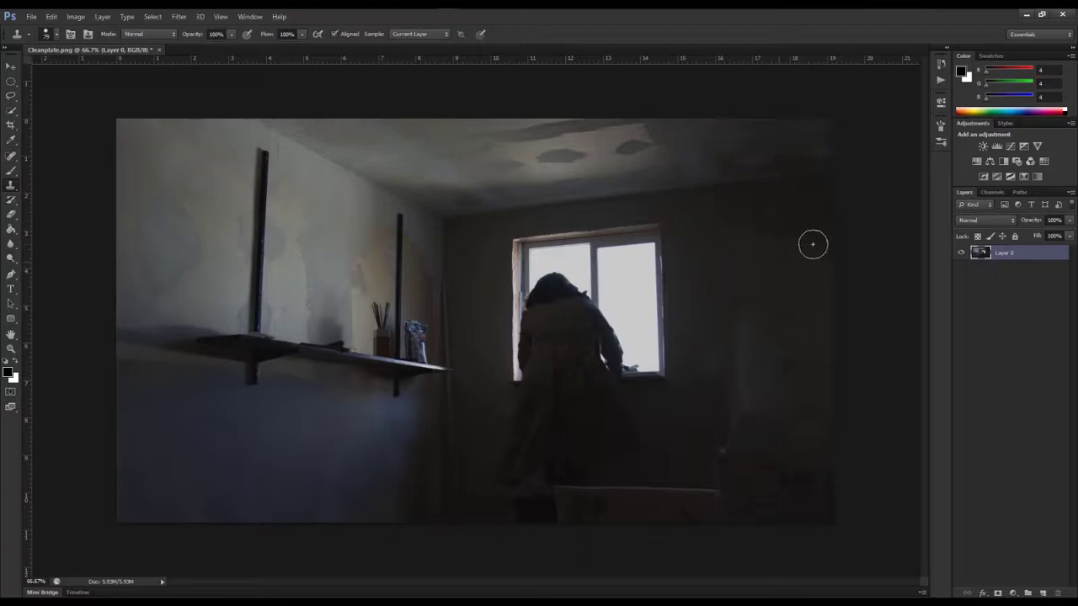
{"action": "mouse_move", "coordinate": [720, 211]}
{"action": "left_mouse_down"}
{"action": "mouse_move", "coordinate": [745, 234]}
{"action": "mouse_move", "coordinate": [745, 263]}
{"action": "left_mouse_up"}
Step: Heal the leftover streaks and spots on the right wall with the Content-Aware Spot Healing Brush
{"action": "left_click", "coordinate": [11, 155]}
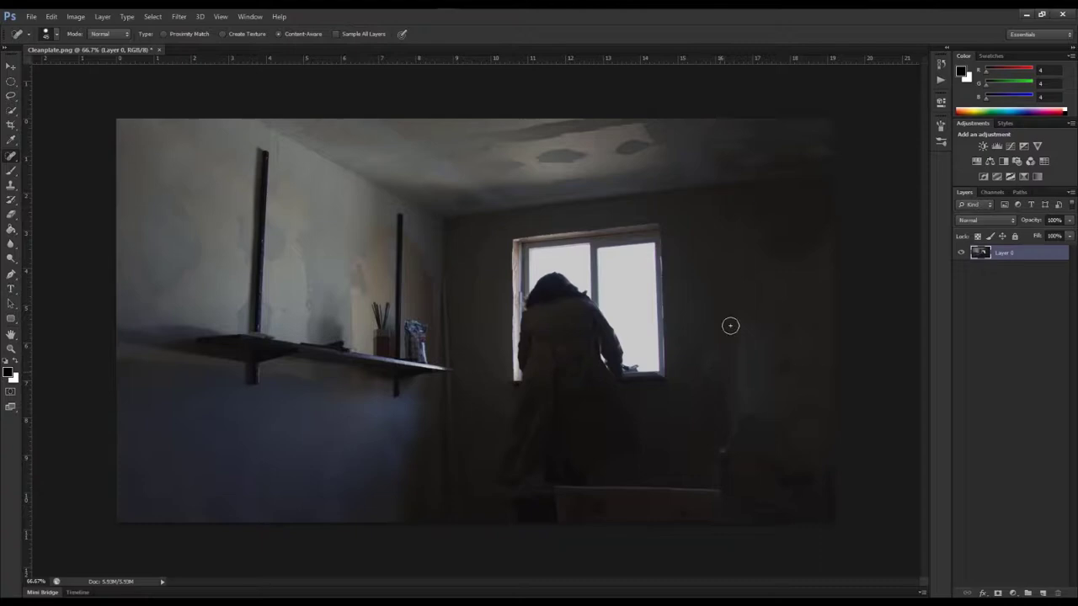
{"action": "left_click_drag", "start_coordinate": [730, 326], "coordinate": [746, 426]}
{"action": "mouse_move", "coordinate": [739, 408]}
{"action": "left_mouse_down"}
{"action": "mouse_move", "coordinate": [747, 379]}
{"action": "mouse_move", "coordinate": [732, 318]}
{"action": "mouse_move", "coordinate": [814, 323]}
{"action": "mouse_move", "coordinate": [795, 329]}
{"action": "left_mouse_up"}
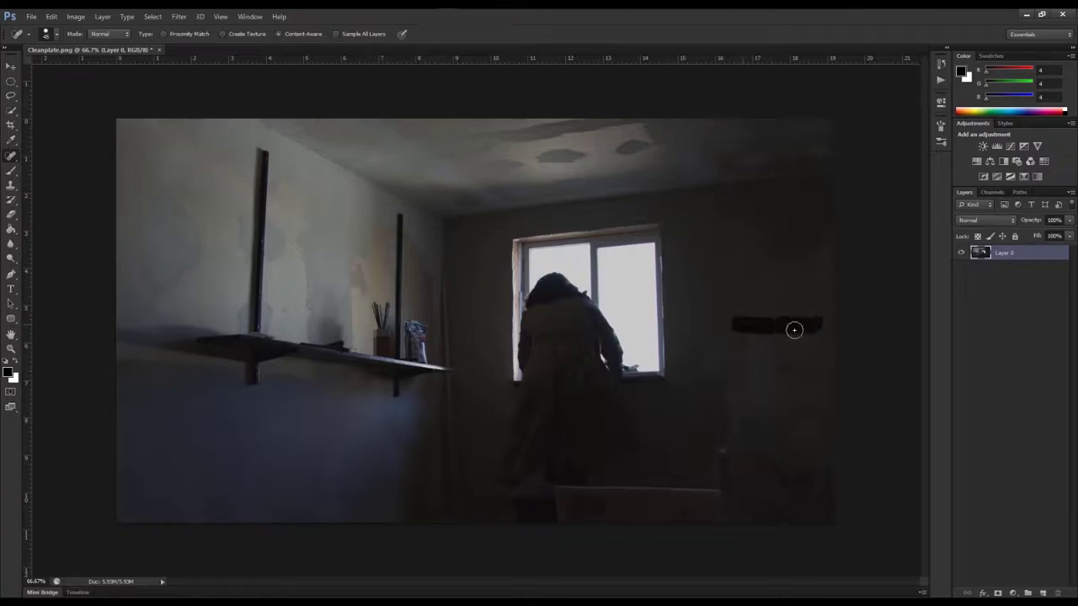
{"action": "left_click_drag", "start_coordinate": [721, 227], "coordinate": [728, 332]}
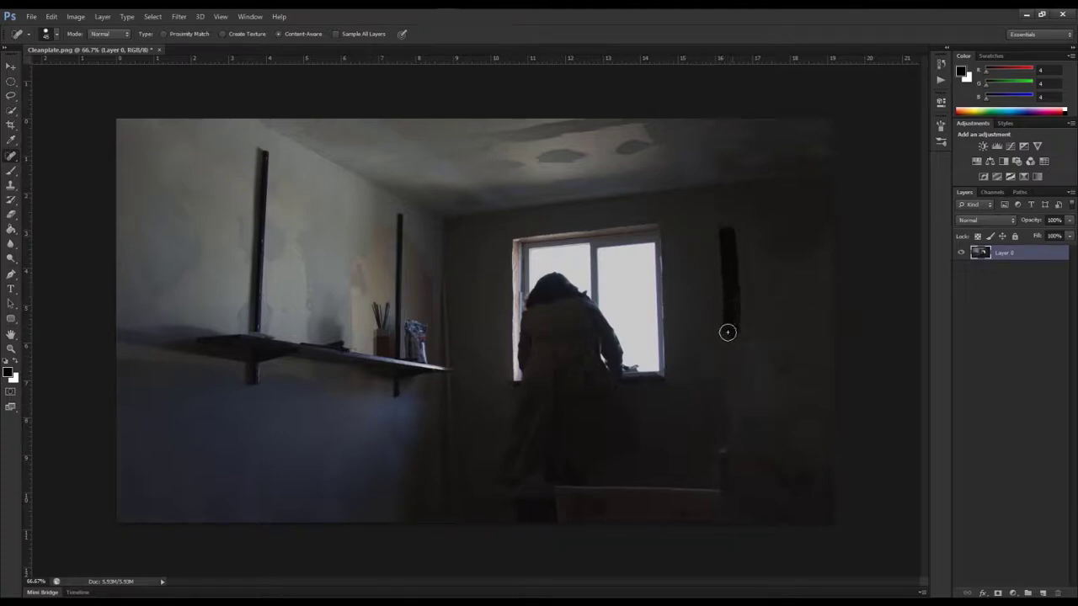
{"action": "left_click_drag", "start_coordinate": [745, 265], "coordinate": [731, 229]}
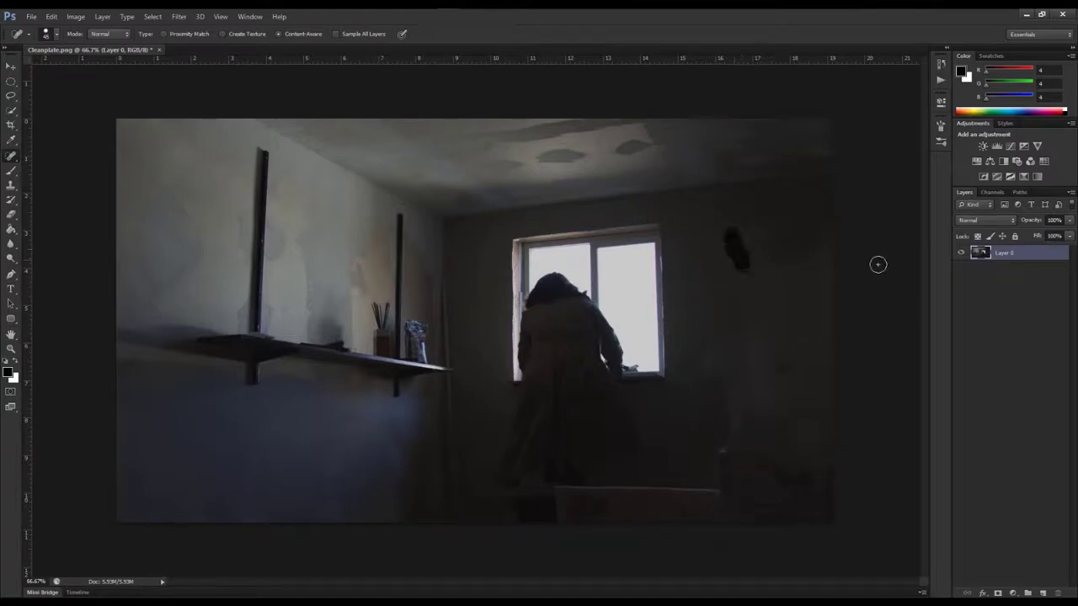
{"action": "mouse_move", "coordinate": [749, 267]}
{"action": "left_mouse_down"}
{"action": "mouse_move", "coordinate": [815, 264]}
{"action": "mouse_move", "coordinate": [831, 279]}
{"action": "mouse_move", "coordinate": [827, 251]}
{"action": "mouse_move", "coordinate": [821, 305]}
{"action": "left_mouse_up"}
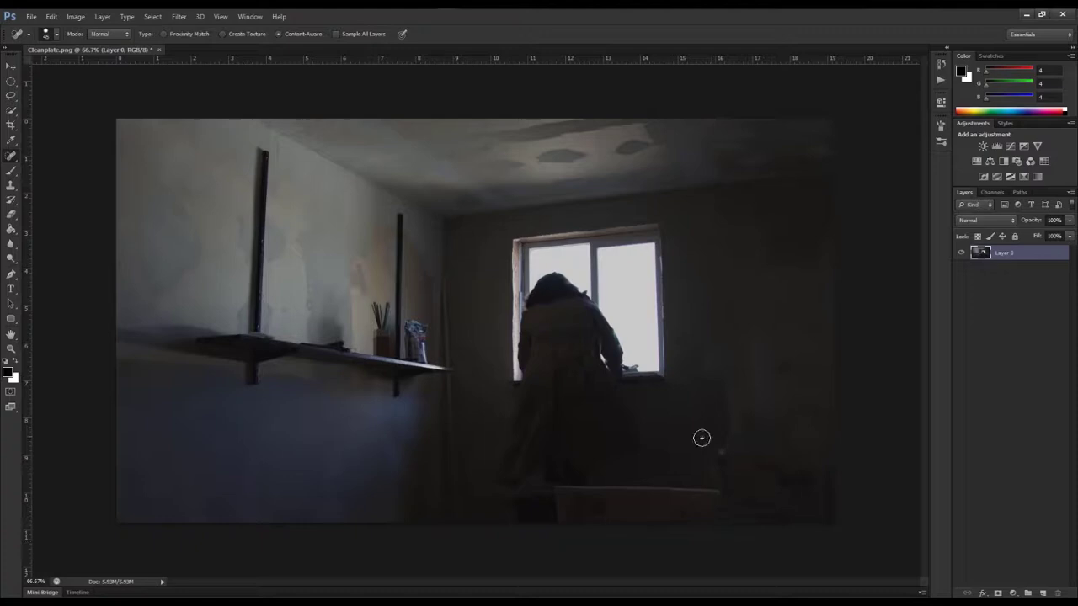
{"action": "mouse_move", "coordinate": [701, 438]}
{"action": "left_mouse_down"}
{"action": "mouse_move", "coordinate": [700, 359]}
{"action": "mouse_move", "coordinate": [726, 329]}
{"action": "left_mouse_up"}
{"action": "left_click_drag", "start_coordinate": [734, 389], "coordinate": [731, 440]}
{"action": "left_click_drag", "start_coordinate": [755, 400], "coordinate": [764, 415]}
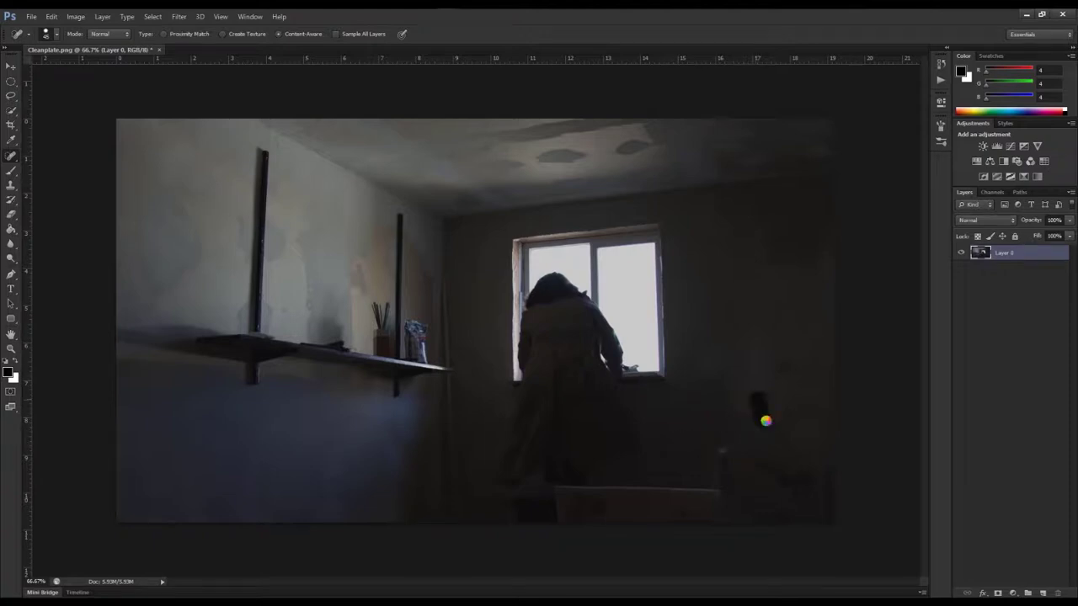
{"action": "left_click", "coordinate": [785, 363]}
Step: Save the retouched clean plate, then move Write1 below Log2Lin1 in Natron
{"action": "key", "text": "ctrl+s"}
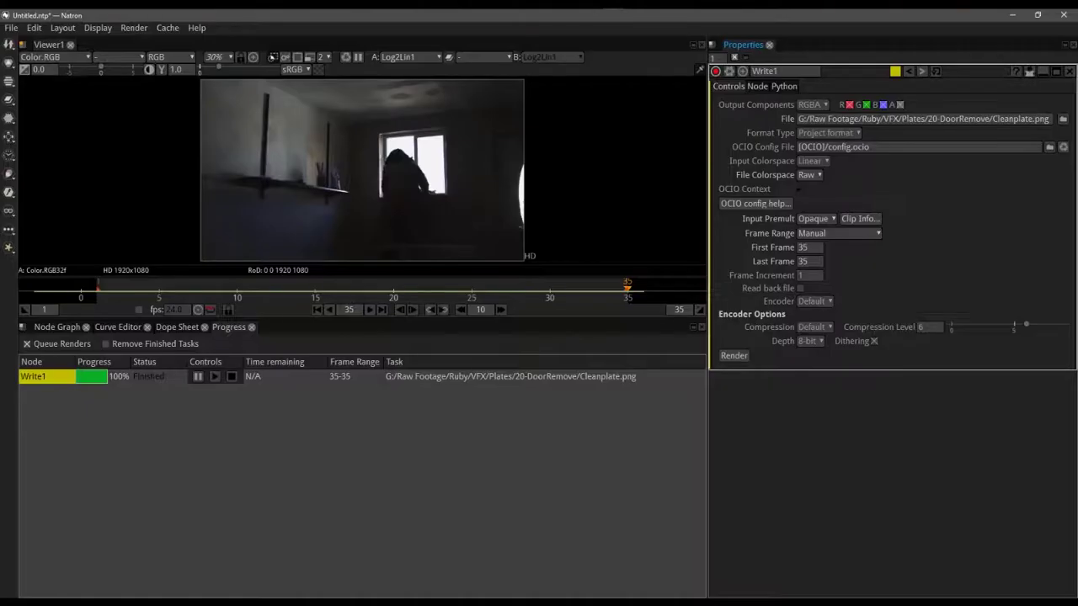
{"action": "left_click", "coordinate": [55, 329]}
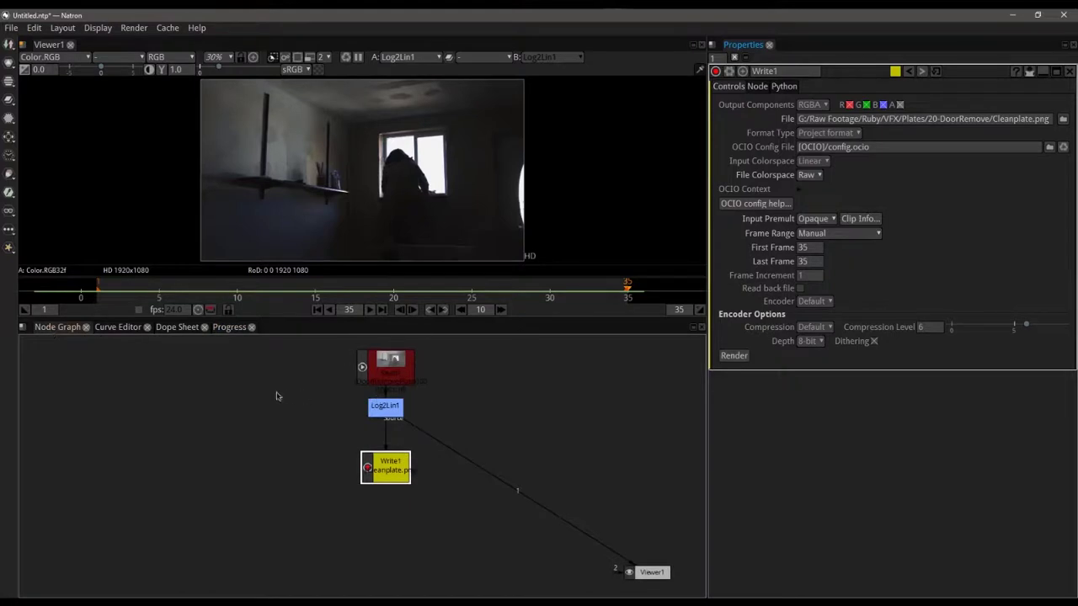
{"action": "left_click_drag", "start_coordinate": [393, 474], "coordinate": [397, 557]}
Step: Load the retouched Cleanplate.png as a new Read3 node and view it
{"action": "left_click", "coordinate": [225, 395]}
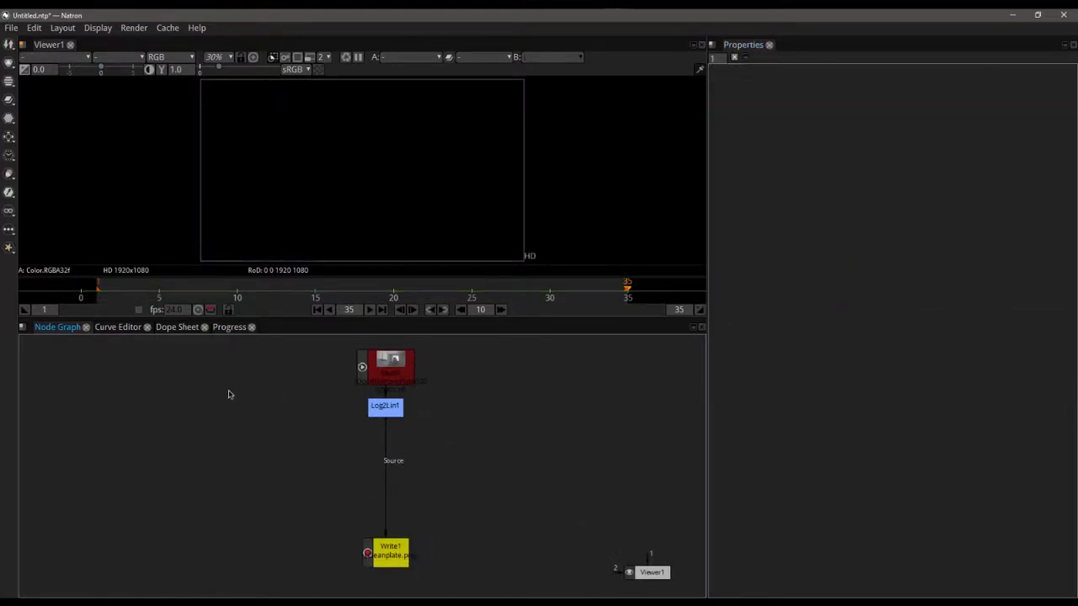
{"action": "key", "text": "r"}
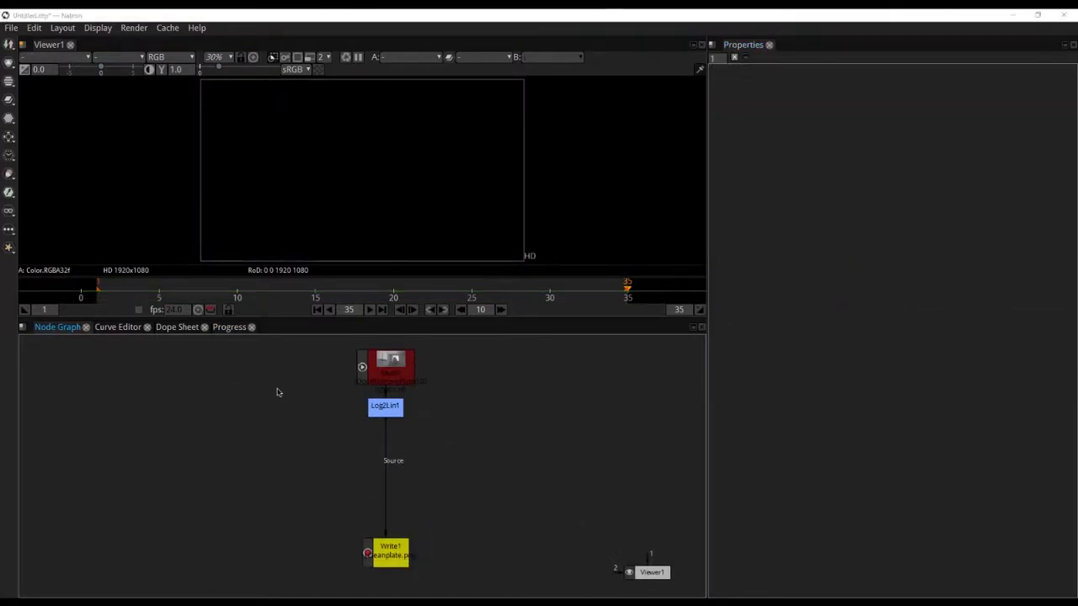
{"action": "left_click", "coordinate": [432, 253]}
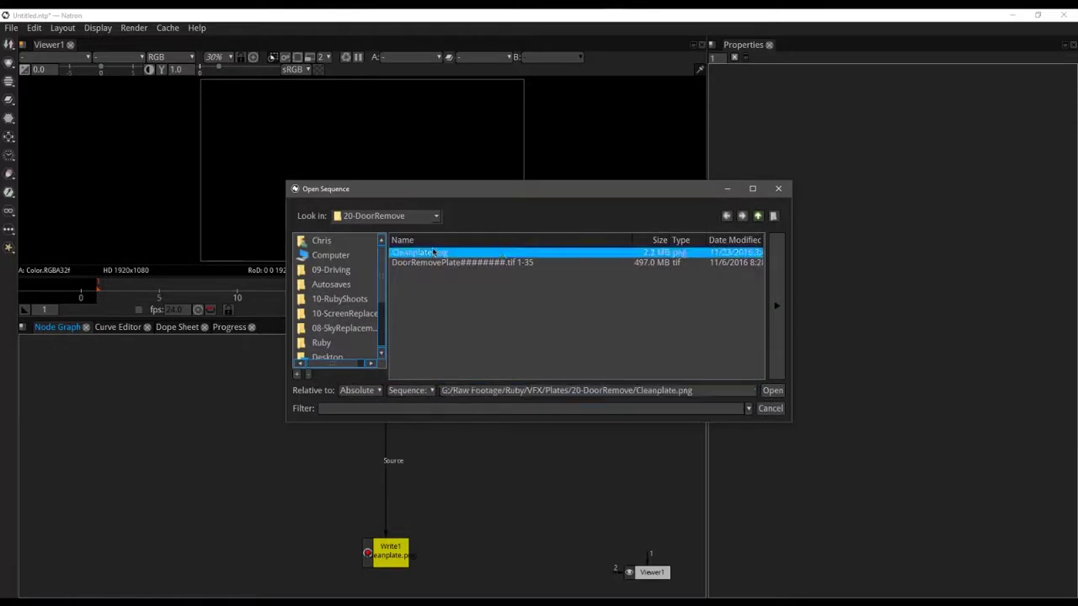
{"action": "left_click", "coordinate": [772, 391]}
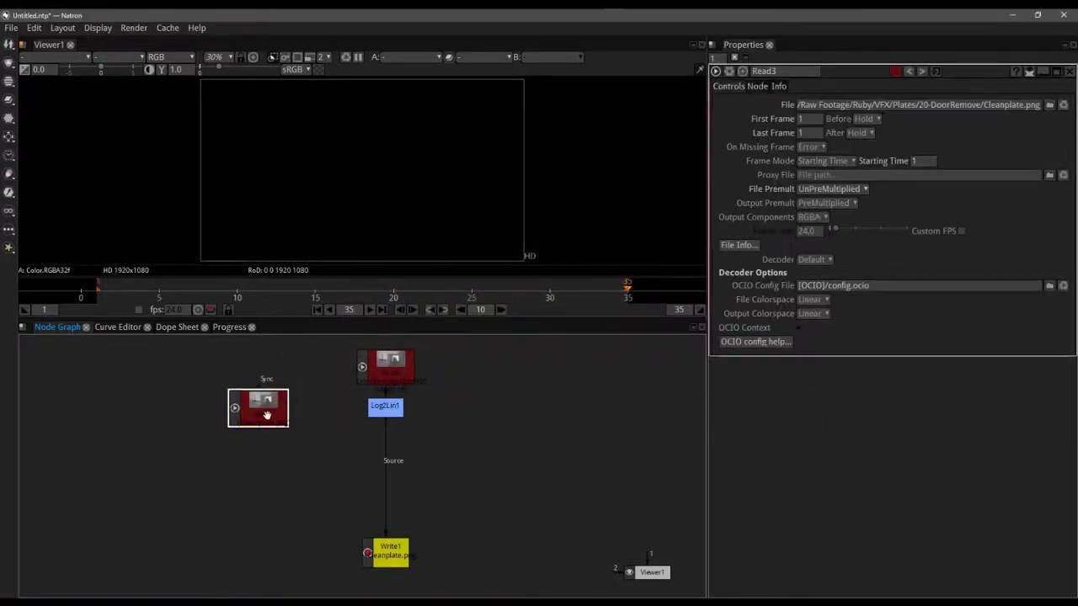
{"action": "left_click_drag", "start_coordinate": [266, 415], "coordinate": [264, 405]}
{"action": "key", "text": "1"}
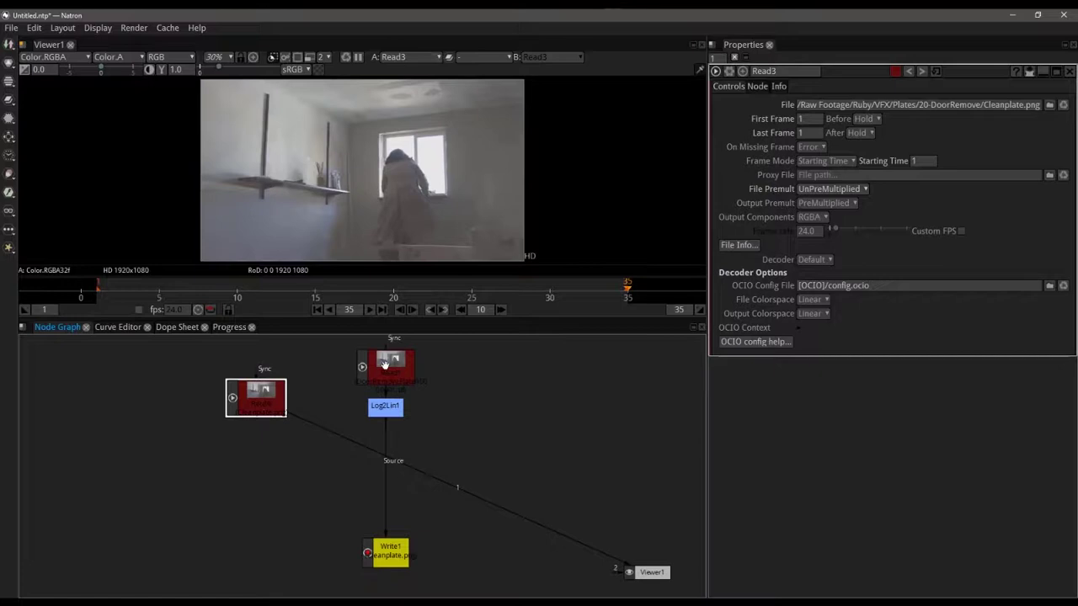
Step: Compare Read1 and Read3 in the viewer, then move Read3 up and left
{"action": "left_click", "coordinate": [384, 364]}
{"action": "left_click", "coordinate": [242, 406]}
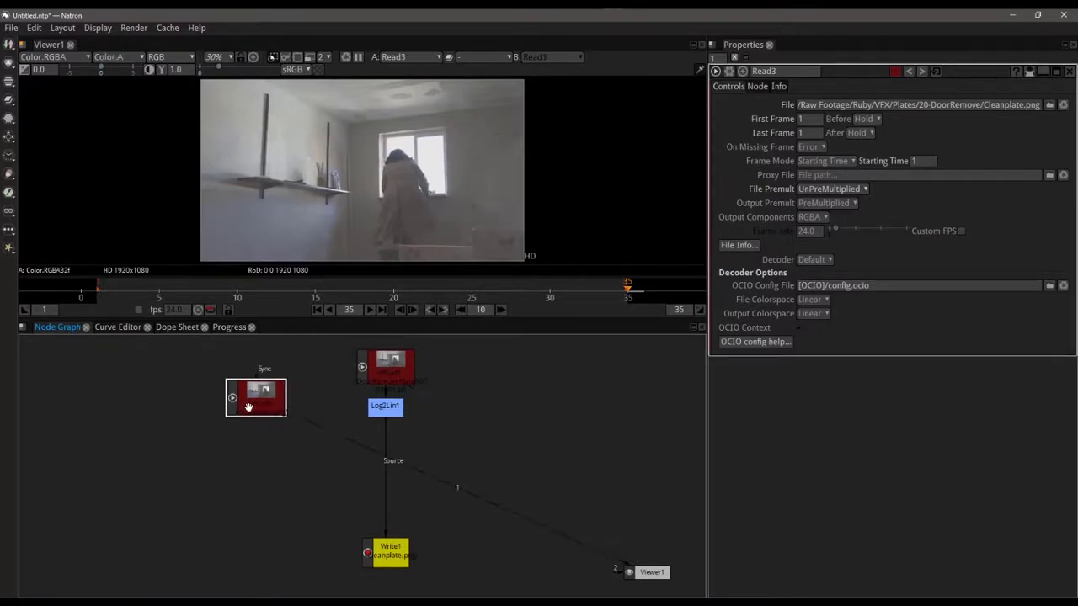
{"action": "left_click", "coordinate": [382, 369]}
{"action": "key", "text": "1"}
{"action": "left_click", "coordinate": [278, 388]}
{"action": "key", "text": "1"}
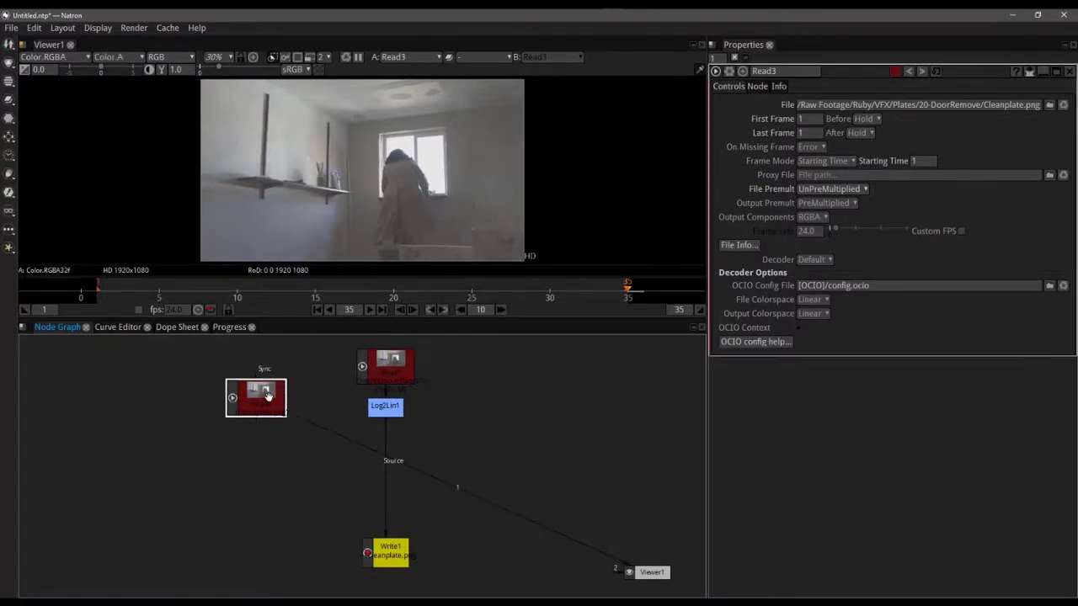
{"action": "left_click_drag", "start_coordinate": [278, 388], "coordinate": [238, 377]}
Step: Paste a Log2Lin1 copy as Log2Lin1_2 under Read3 and view both Log2Lin results
{"action": "left_click", "coordinate": [377, 407]}
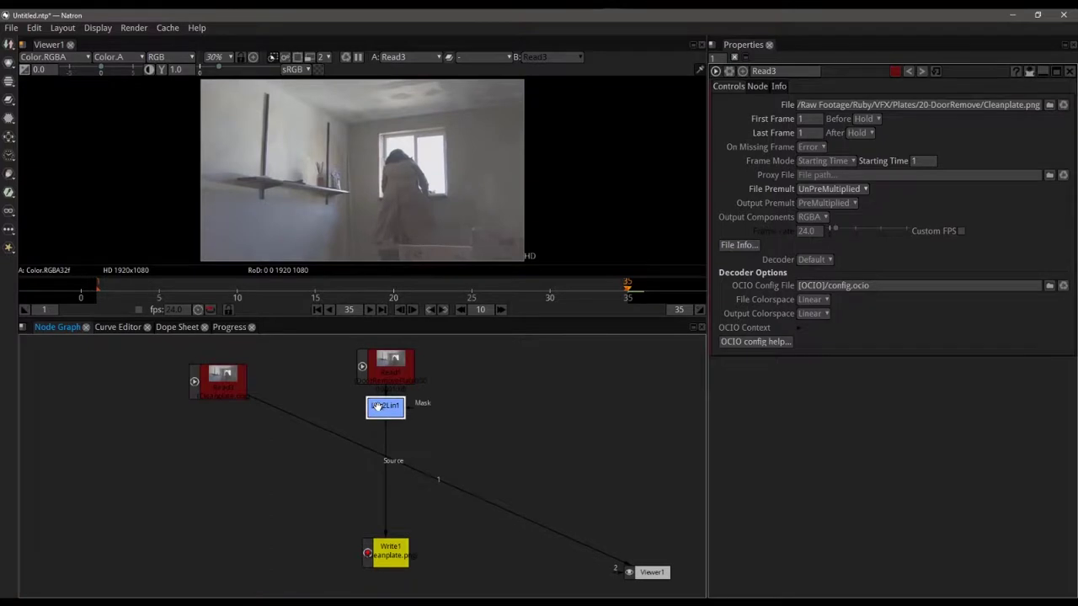
{"action": "left_click", "coordinate": [240, 436]}
{"action": "key", "text": "ctrl+v"}
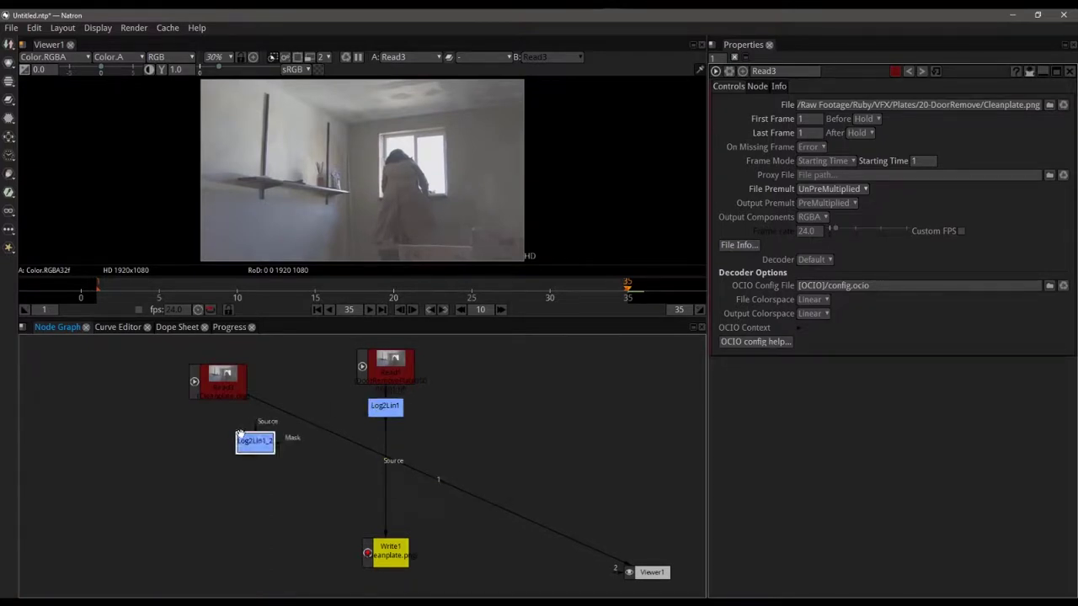
{"action": "left_click_drag", "start_coordinate": [240, 436], "coordinate": [217, 430]}
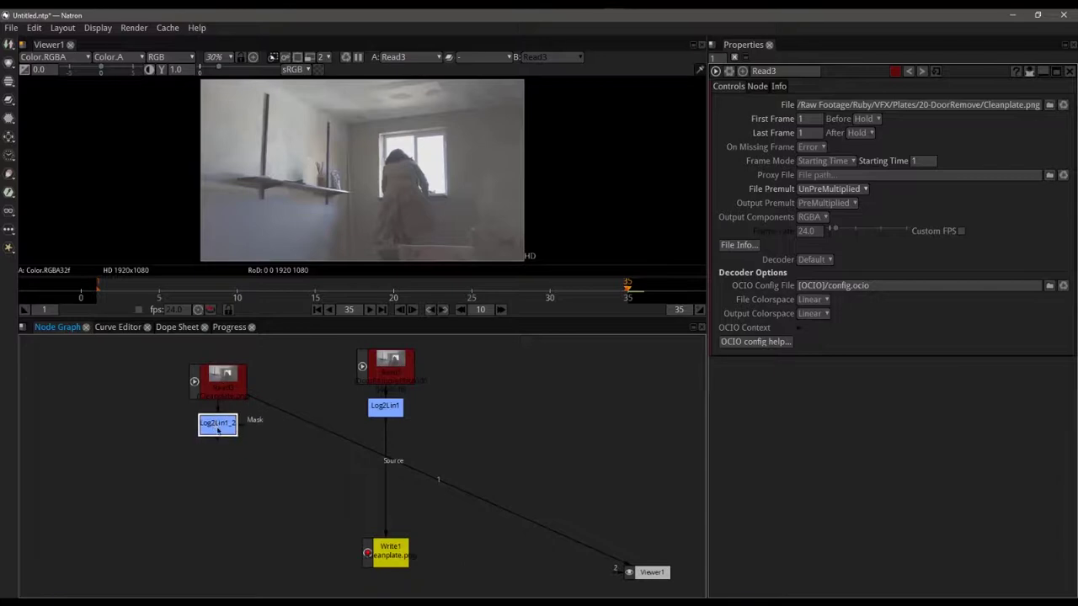
{"action": "key", "text": "1"}
{"action": "left_click", "coordinate": [378, 407]}
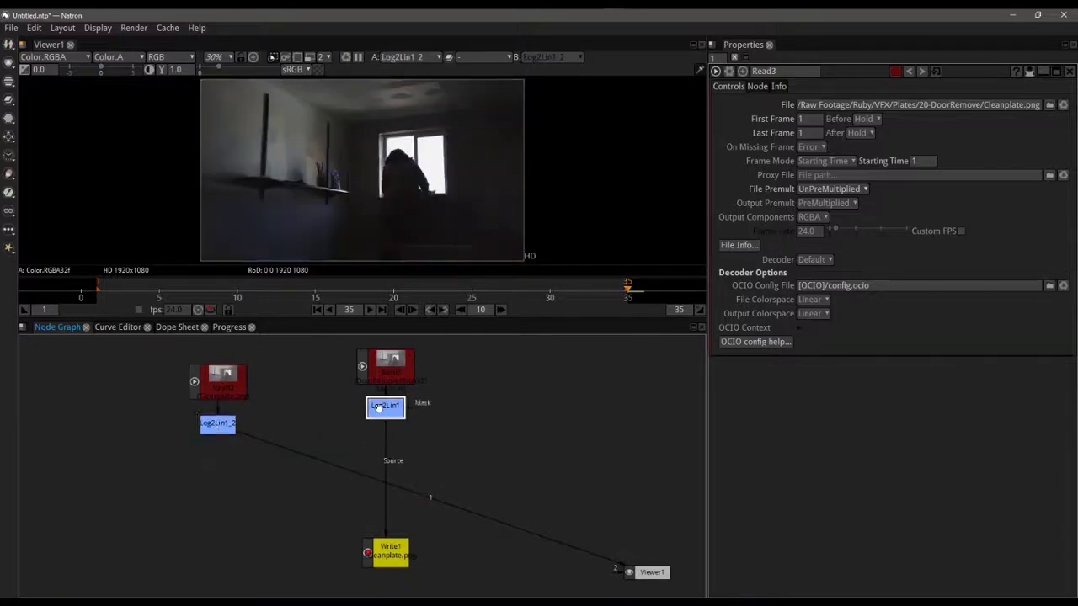
{"action": "key", "text": "1"}
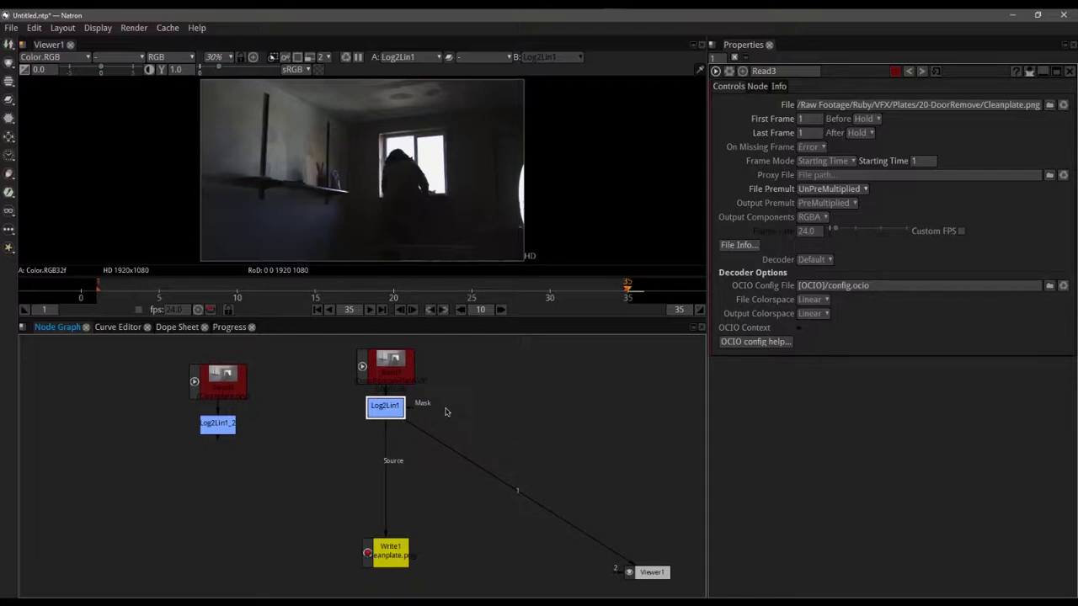
Step: Create a Tracker node via the 'track' search, wire it to Log2Lin1, and delete Write1
{"action": "key", "text": "Tab"}
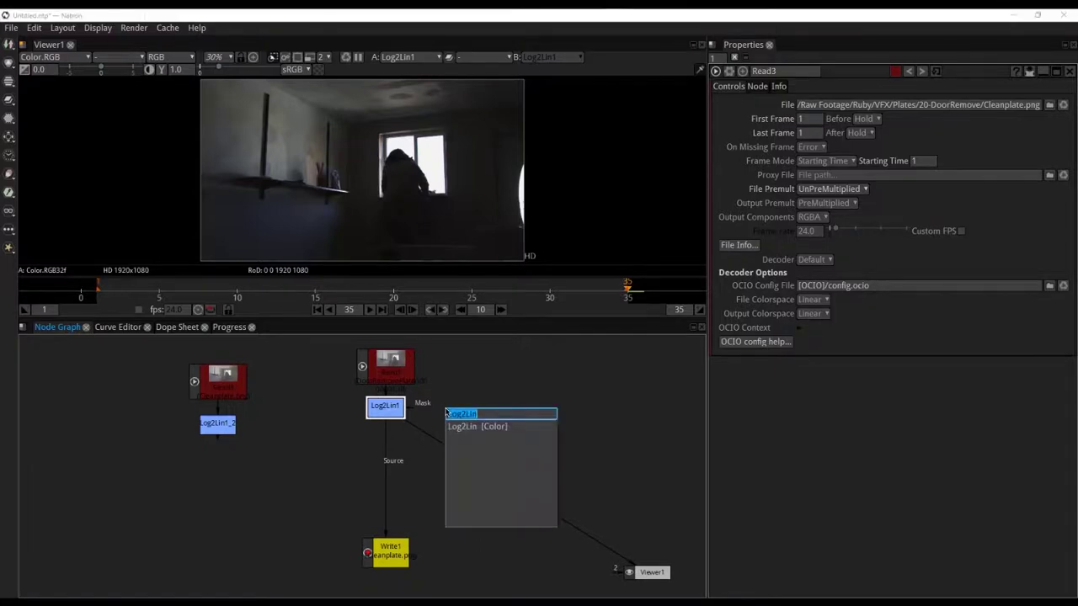
{"action": "type", "text": "track"}
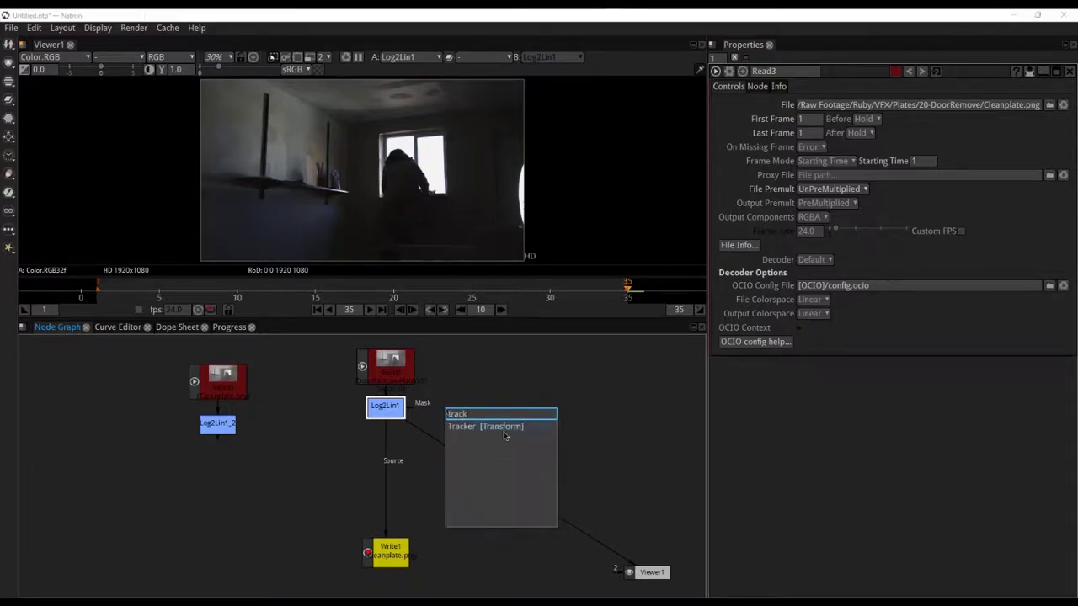
{"action": "left_click", "coordinate": [501, 431]}
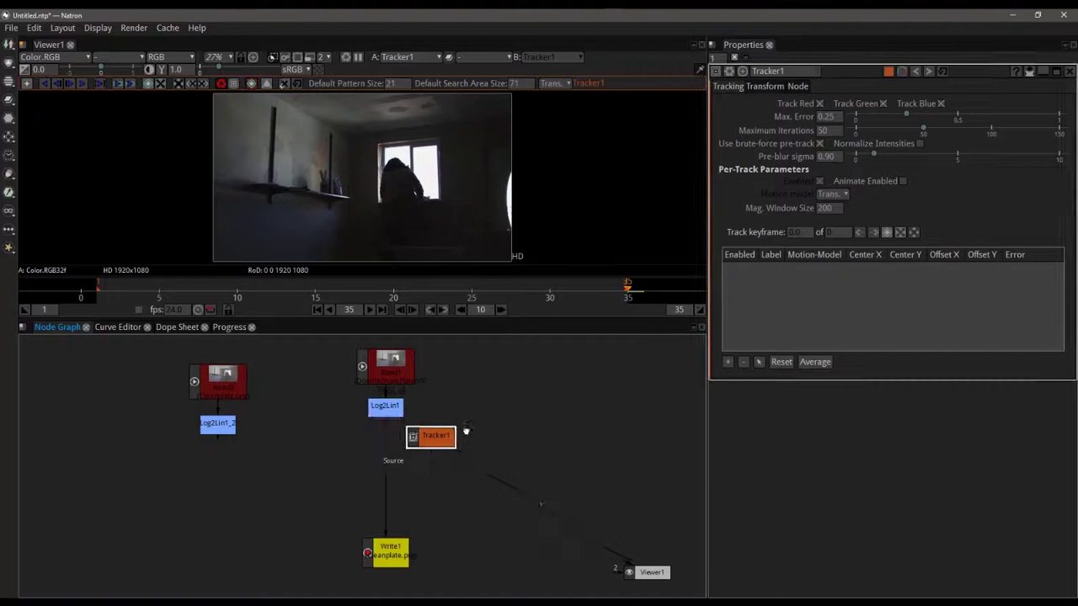
{"action": "left_click_drag", "start_coordinate": [432, 437], "coordinate": [477, 408]}
{"action": "left_click", "coordinate": [382, 555]}
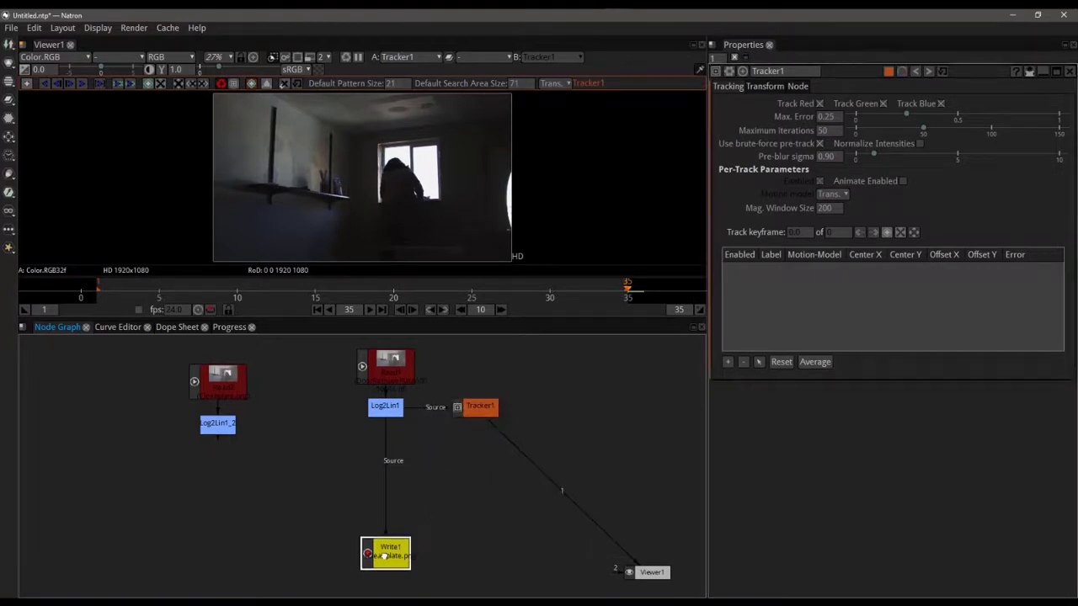
{"action": "key", "text": "Delete"}
{"action": "left_click", "coordinate": [475, 407]}
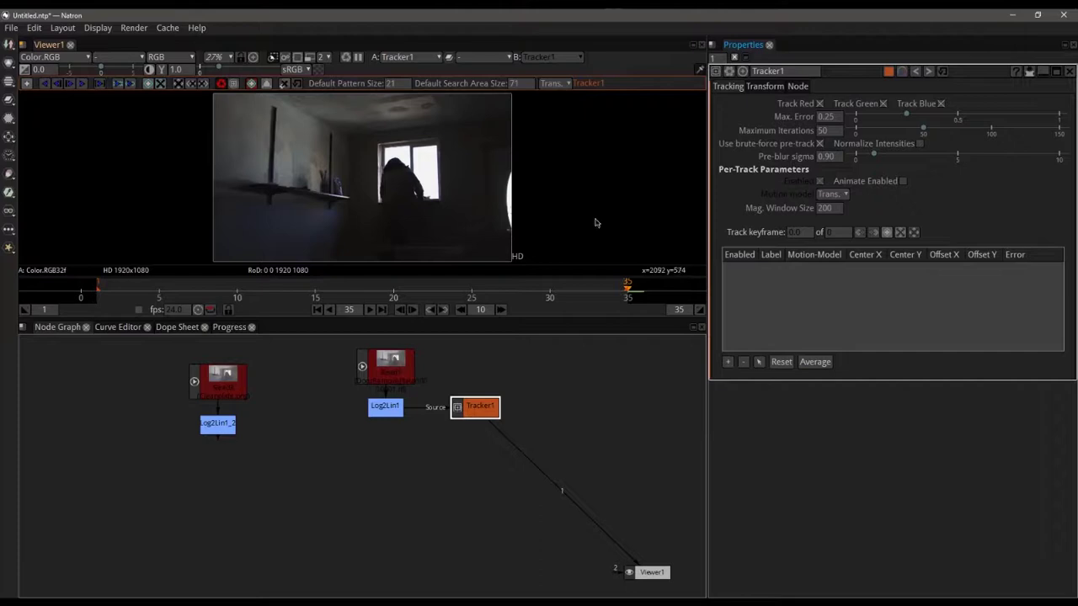
Step: Add track1 on a dark feature right of the window and enlarge its pattern box
{"action": "left_click", "coordinate": [728, 364]}
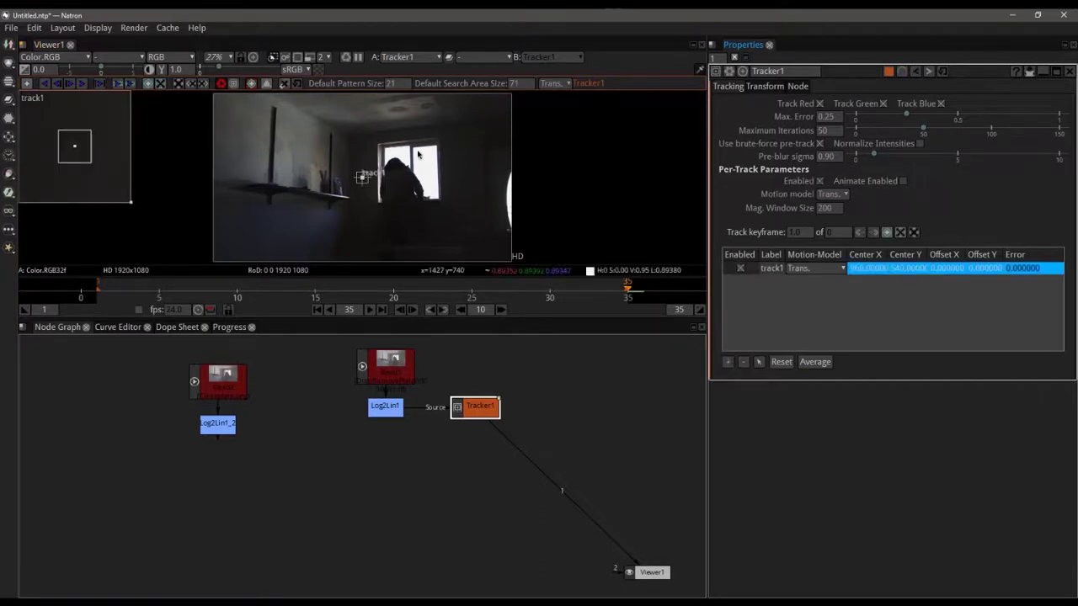
{"action": "mouse_move", "coordinate": [361, 178]}
{"action": "left_mouse_down"}
{"action": "mouse_move", "coordinate": [482, 165]}
{"action": "mouse_move", "coordinate": [482, 145]}
{"action": "left_mouse_up"}
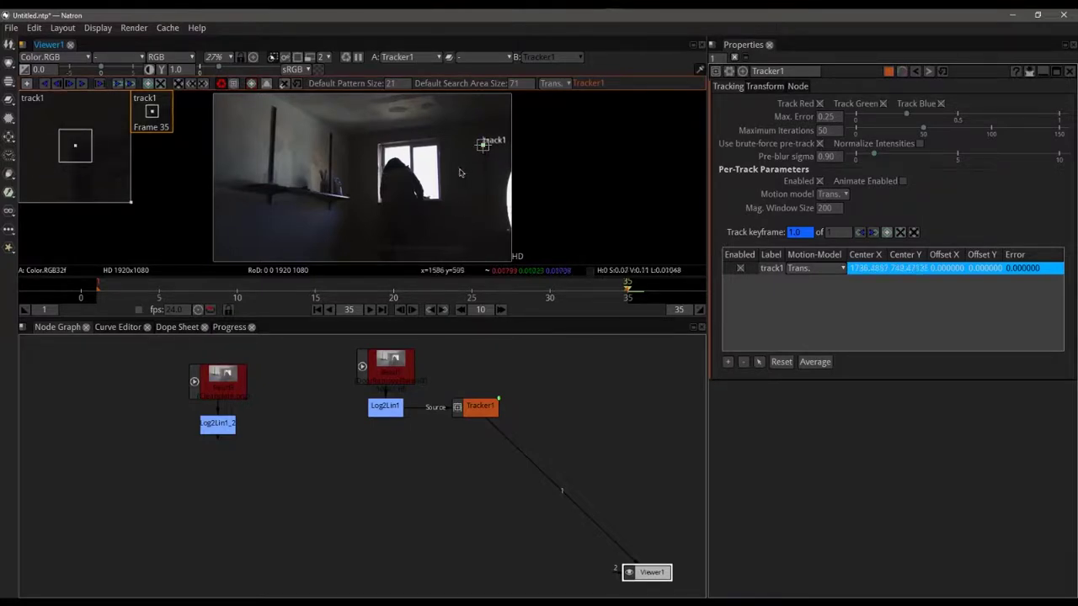
{"action": "scroll", "coordinate": [487, 151], "scroll_direction": "up", "scroll_amount": 6}
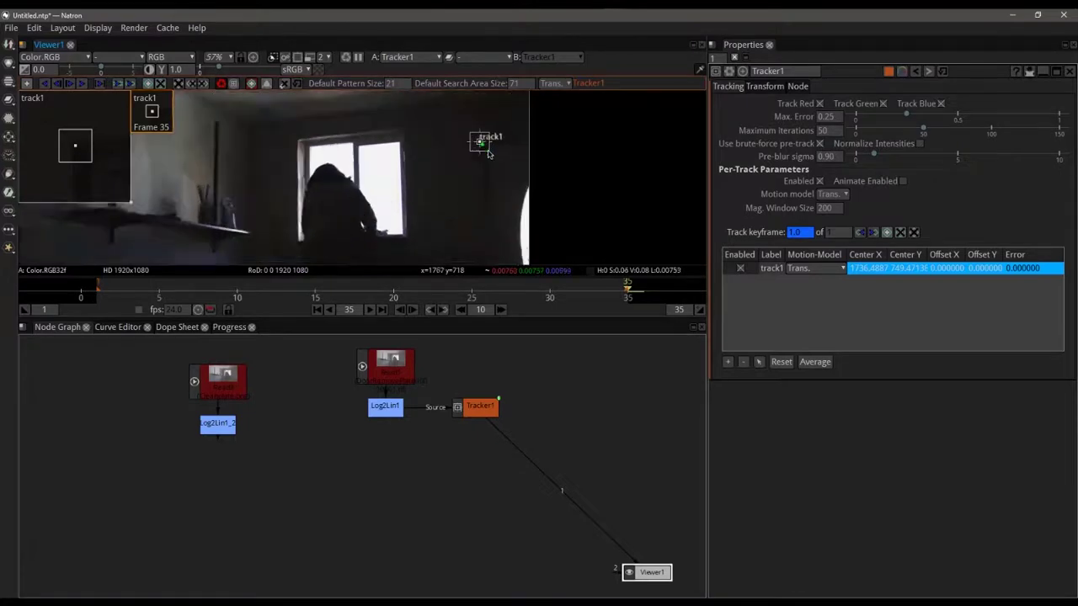
{"action": "left_click_drag", "start_coordinate": [475, 140], "coordinate": [484, 151]}
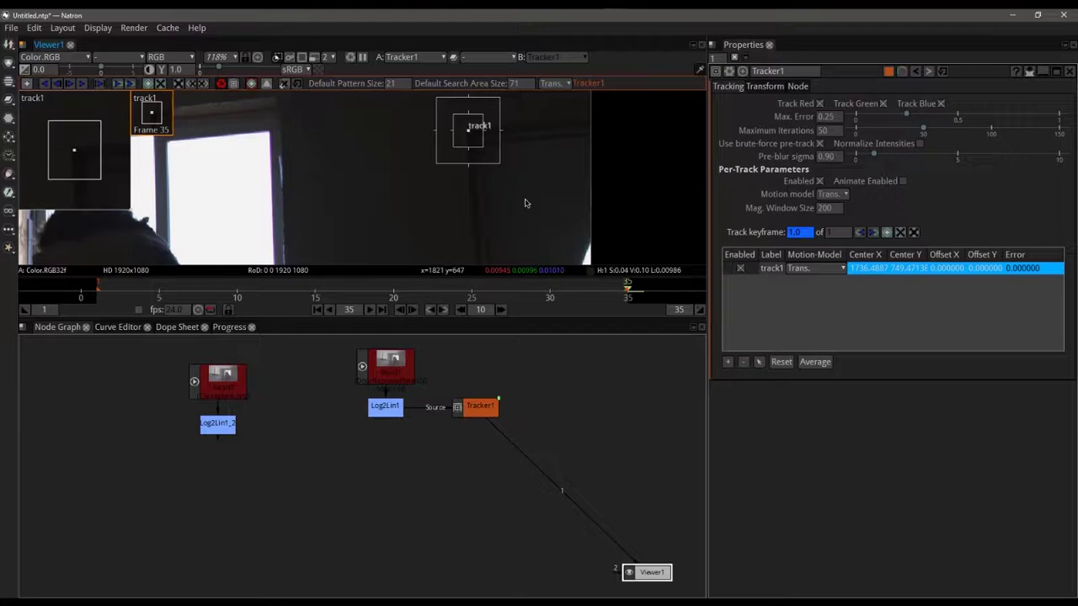
Step: Add track2 and position it on a feature near the window, around 1636, 321
{"action": "left_click", "coordinate": [730, 362]}
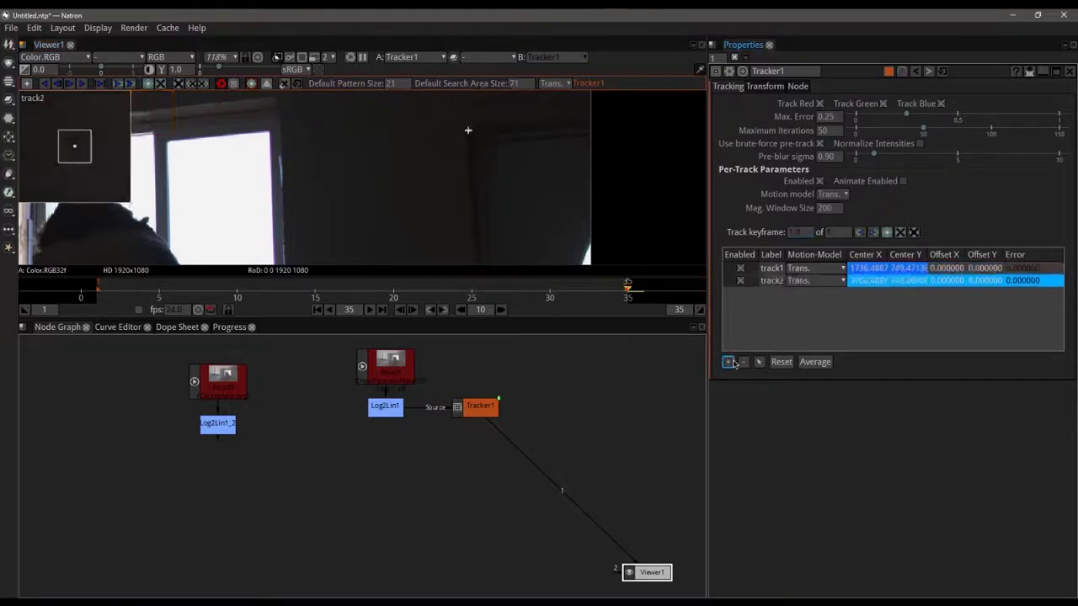
{"action": "scroll", "coordinate": [269, 206], "scroll_direction": "down", "scroll_amount": 10}
{"action": "scroll", "coordinate": [271, 210], "scroll_direction": "up", "scroll_amount": 3}
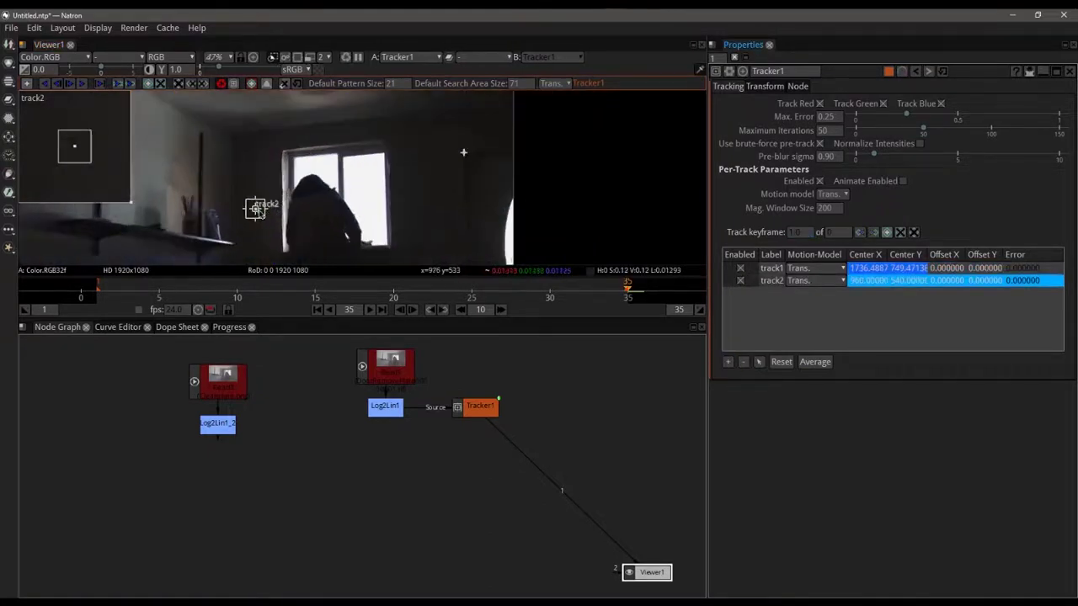
{"action": "mouse_move", "coordinate": [255, 209]}
{"action": "left_mouse_down"}
{"action": "mouse_move", "coordinate": [470, 247]}
{"action": "mouse_move", "coordinate": [427, 276]}
{"action": "mouse_move", "coordinate": [437, 267]}
{"action": "left_mouse_up"}
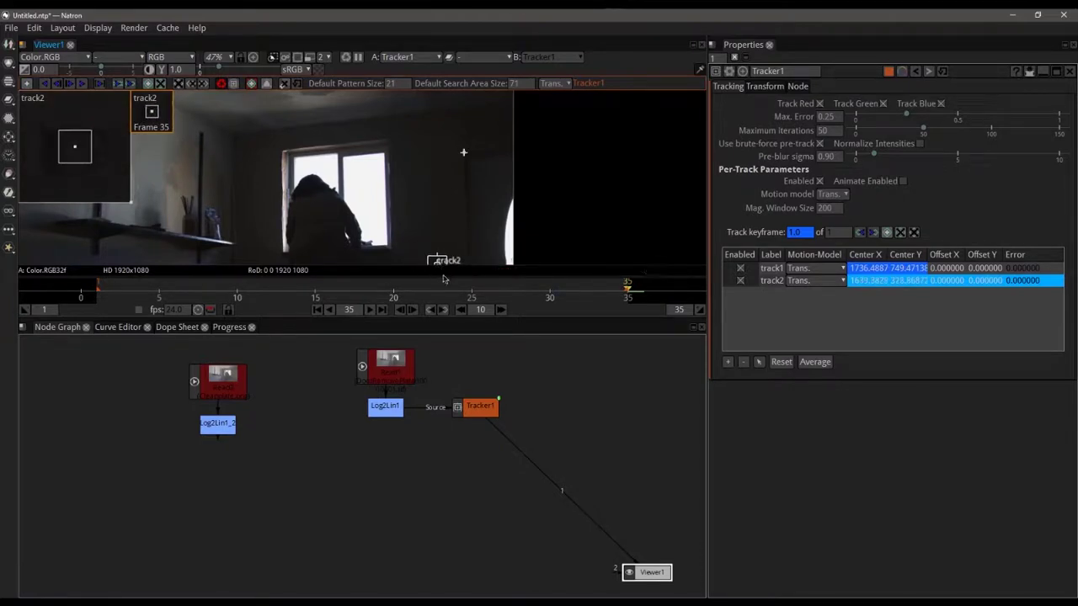
{"action": "scroll", "coordinate": [439, 204], "scroll_direction": "up", "scroll_amount": 6}
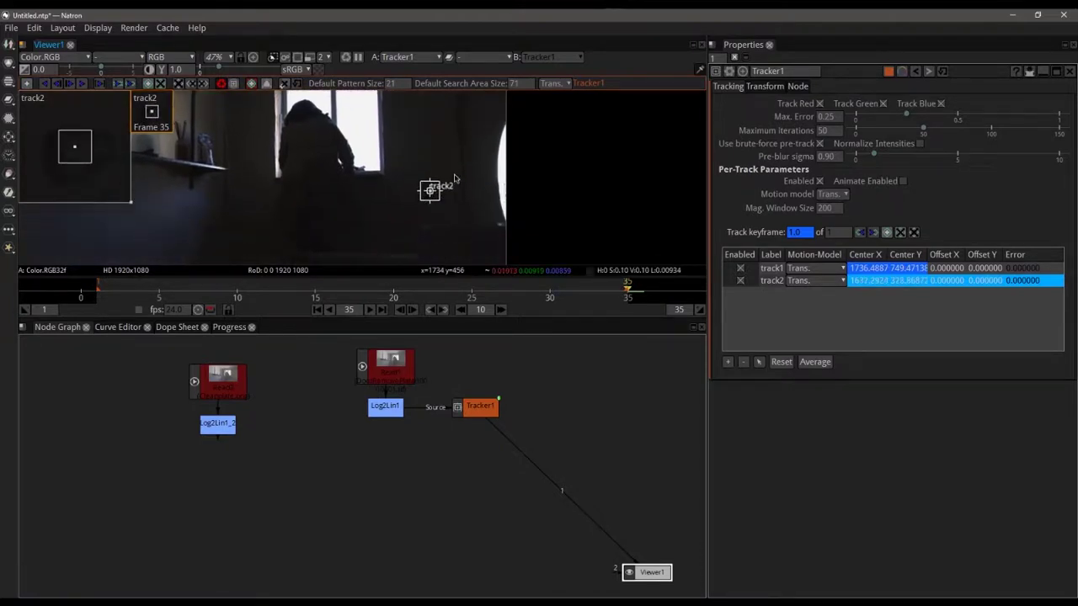
{"action": "left_click_drag", "start_coordinate": [407, 179], "coordinate": [403, 182]}
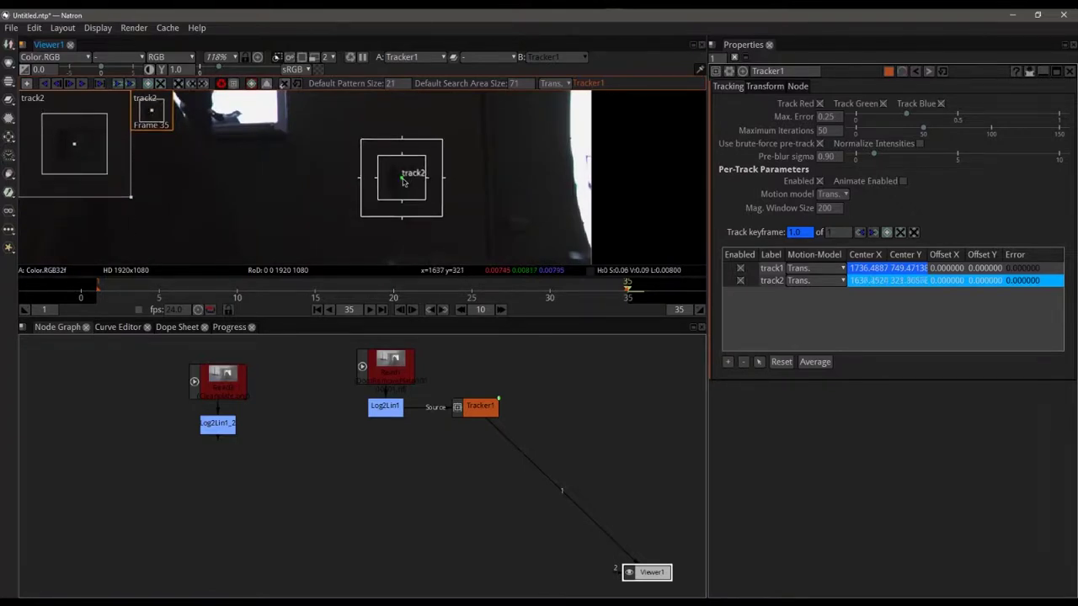
{"action": "scroll", "coordinate": [398, 139], "scroll_direction": "down", "scroll_amount": 5}
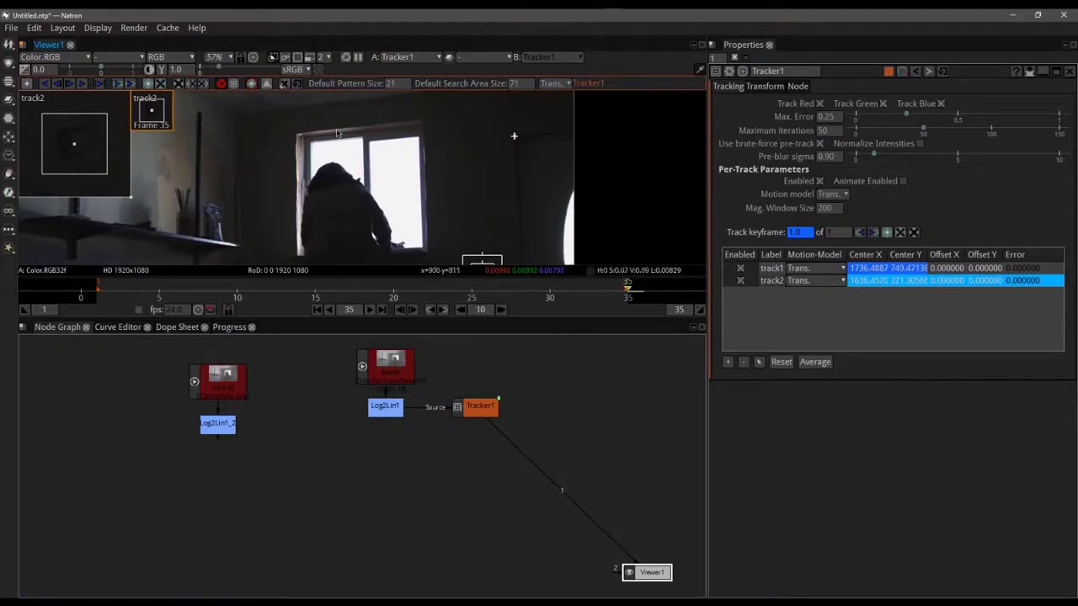
Step: Add track3, track4 and track5 and place them on corners of the window
{"action": "left_click", "coordinate": [728, 361]}
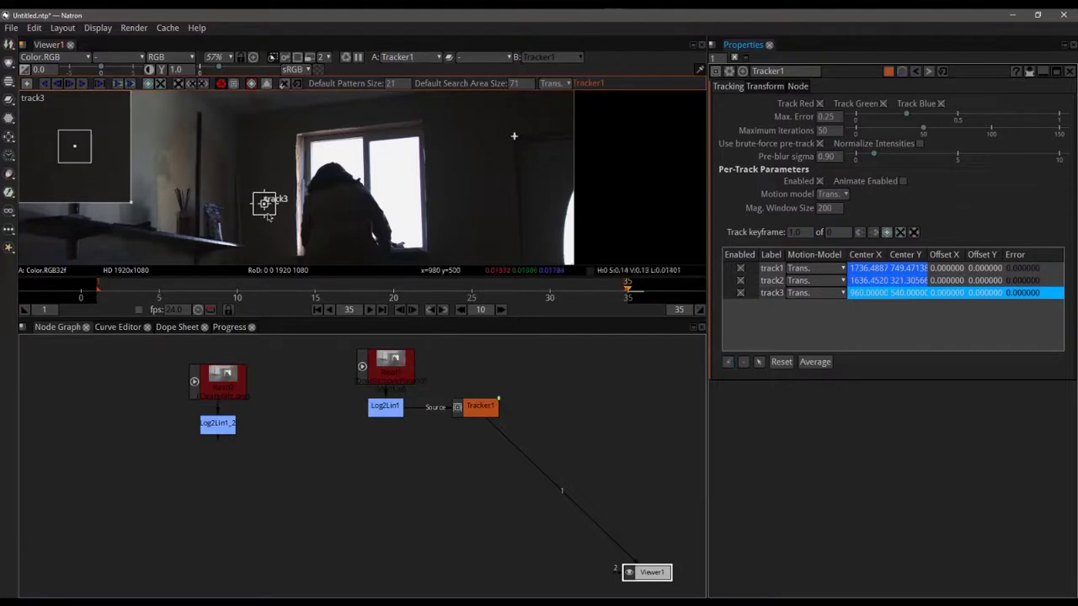
{"action": "mouse_move", "coordinate": [263, 203]}
{"action": "left_mouse_down"}
{"action": "mouse_move", "coordinate": [405, 150]}
{"action": "mouse_move", "coordinate": [311, 142]}
{"action": "left_mouse_up"}
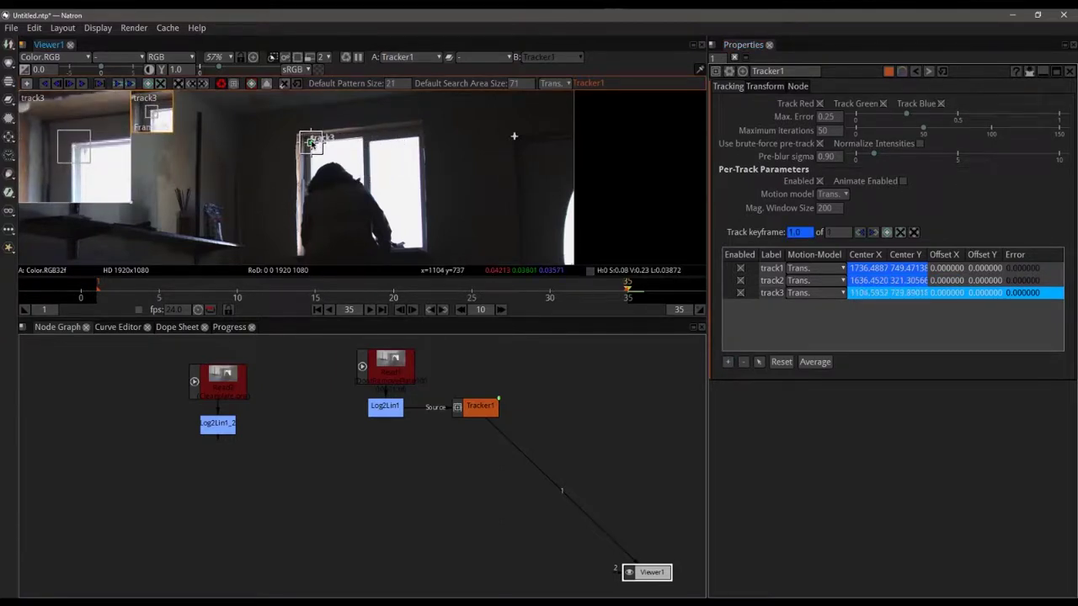
{"action": "left_click", "coordinate": [730, 362]}
{"action": "left_click_drag", "start_coordinate": [263, 204], "coordinate": [362, 139]}
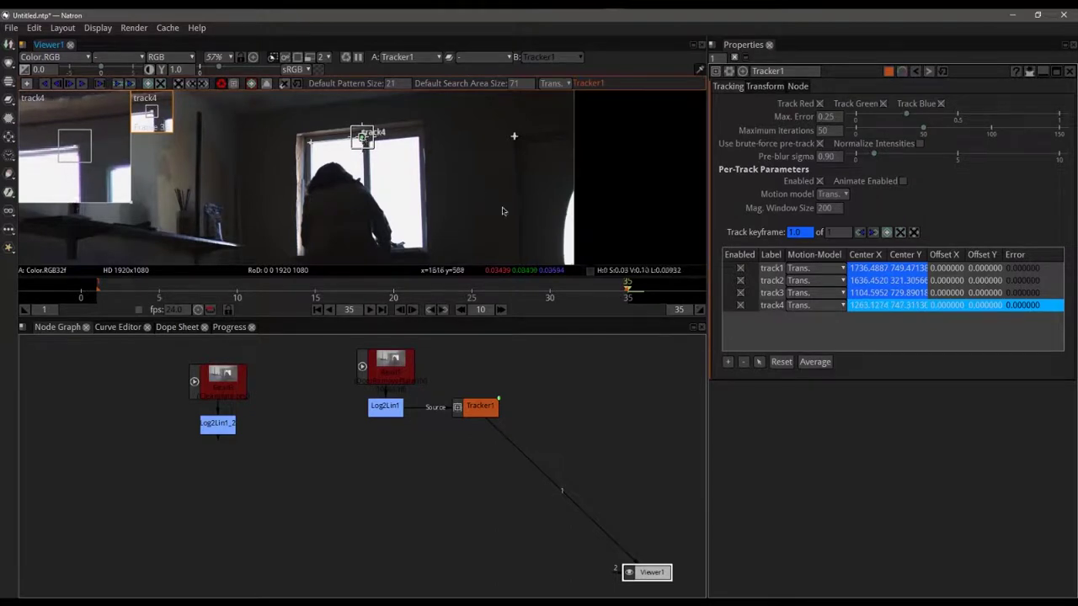
{"action": "left_click", "coordinate": [730, 362]}
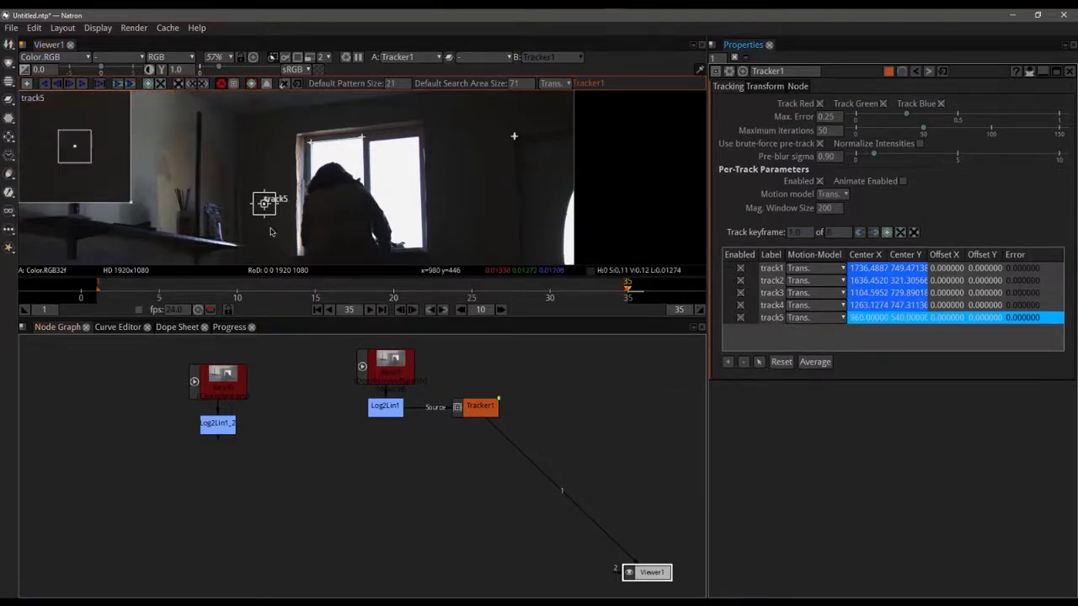
{"action": "mouse_move", "coordinate": [264, 204]}
{"action": "left_mouse_down"}
{"action": "mouse_move", "coordinate": [328, 179]}
{"action": "mouse_move", "coordinate": [369, 144]}
{"action": "left_mouse_up"}
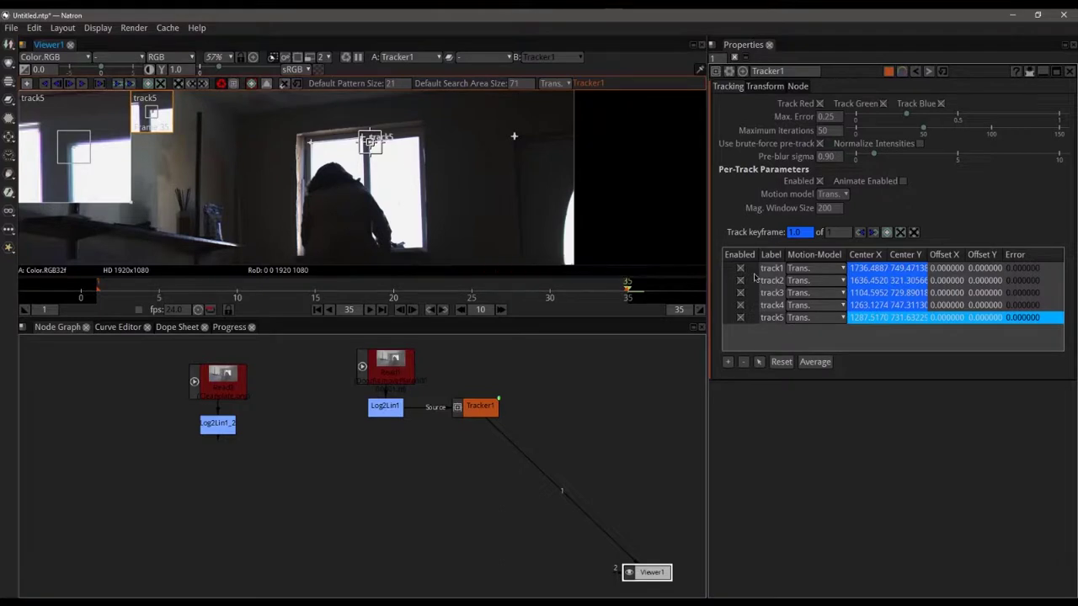
Step: Add track6 on the window sill and track7 at the window's top right
{"action": "left_click", "coordinate": [727, 361]}
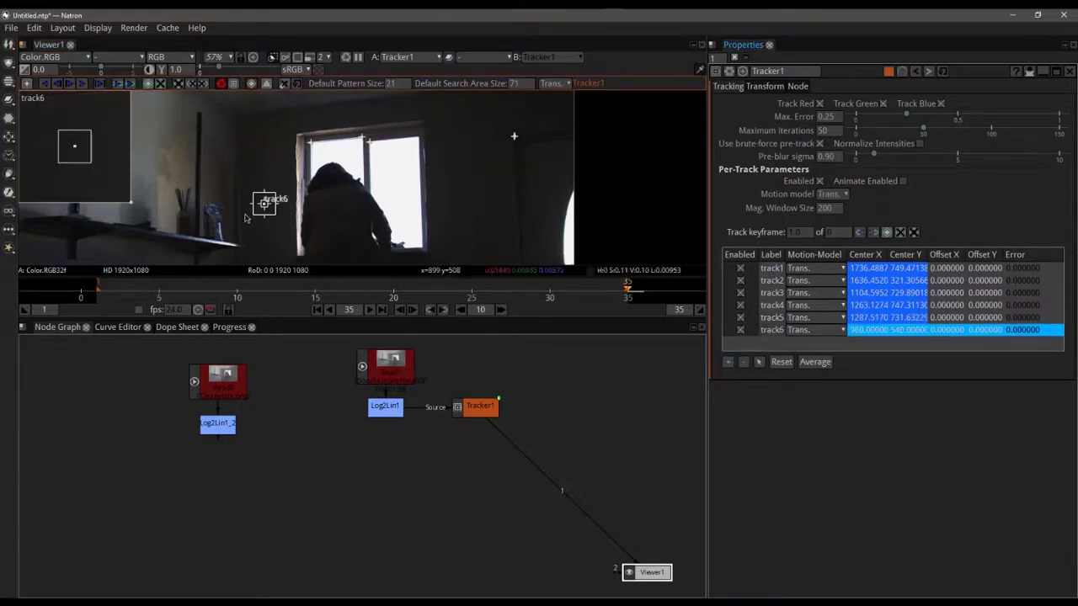
{"action": "left_click_drag", "start_coordinate": [264, 205], "coordinate": [423, 247]}
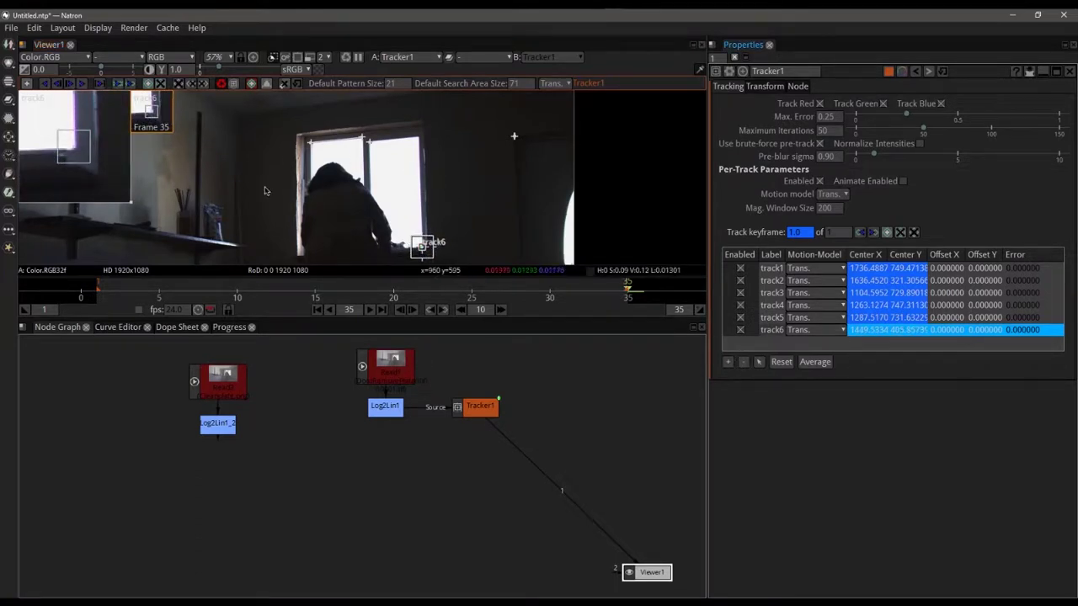
{"action": "left_click_drag", "start_coordinate": [264, 190], "coordinate": [306, 182]}
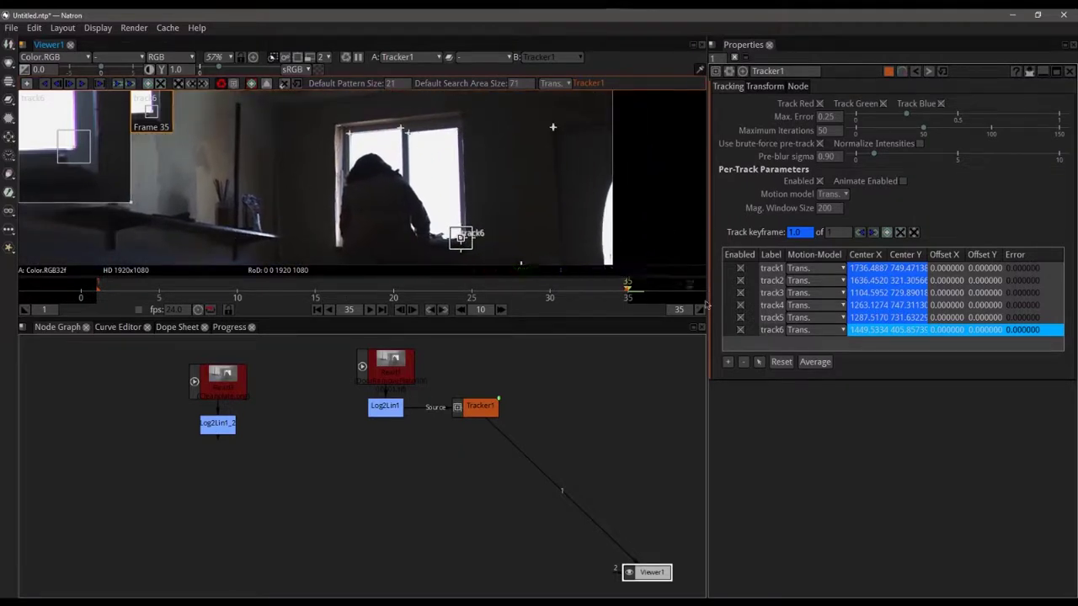
{"action": "left_click", "coordinate": [727, 361]}
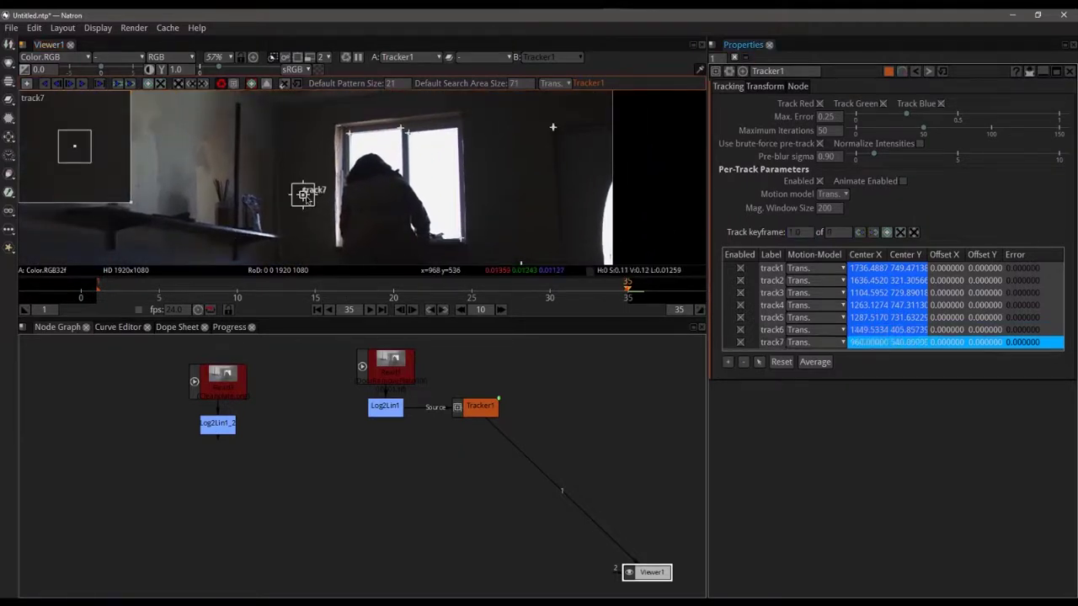
{"action": "mouse_move", "coordinate": [303, 196]}
{"action": "left_mouse_down"}
{"action": "mouse_move", "coordinate": [474, 134]}
{"action": "mouse_move", "coordinate": [457, 127]}
{"action": "left_mouse_up"}
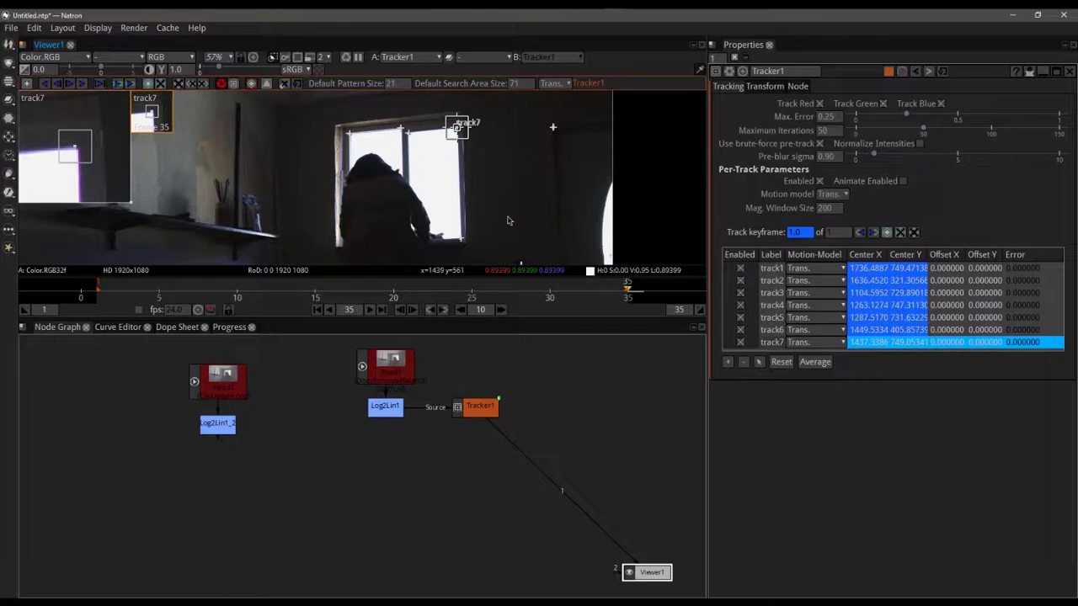
Step: Add track8 and set it on a wall feature just left of the window
{"action": "left_click", "coordinate": [728, 361]}
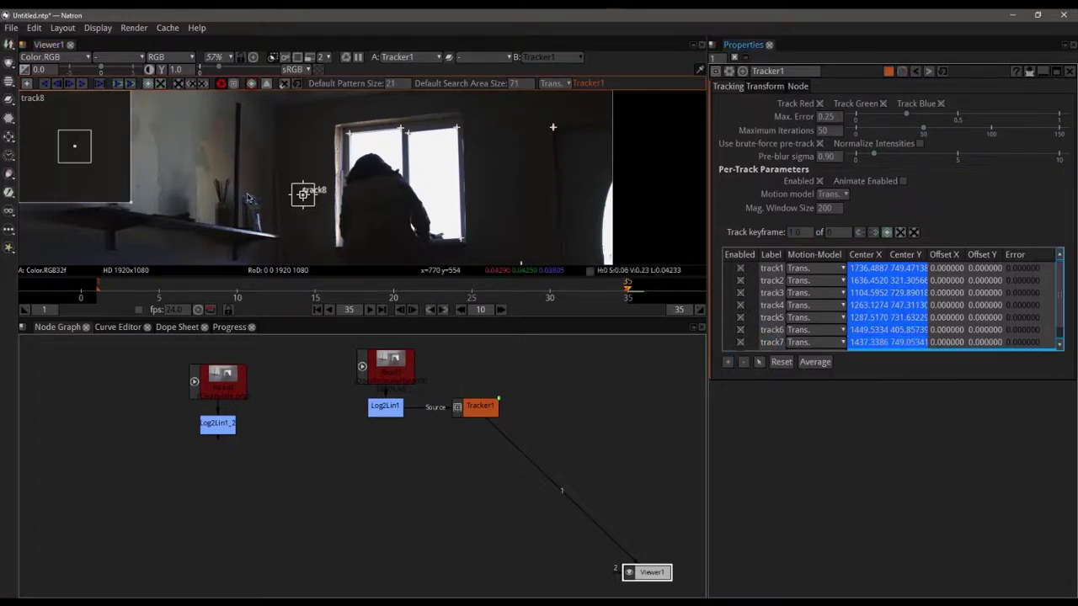
{"action": "mouse_move", "coordinate": [303, 196]}
{"action": "left_mouse_down"}
{"action": "mouse_move", "coordinate": [284, 151]}
{"action": "mouse_move", "coordinate": [283, 97]}
{"action": "mouse_move", "coordinate": [278, 160]}
{"action": "left_mouse_up"}
{"action": "scroll", "coordinate": [433, 230], "scroll_direction": "down", "scroll_amount": 3}
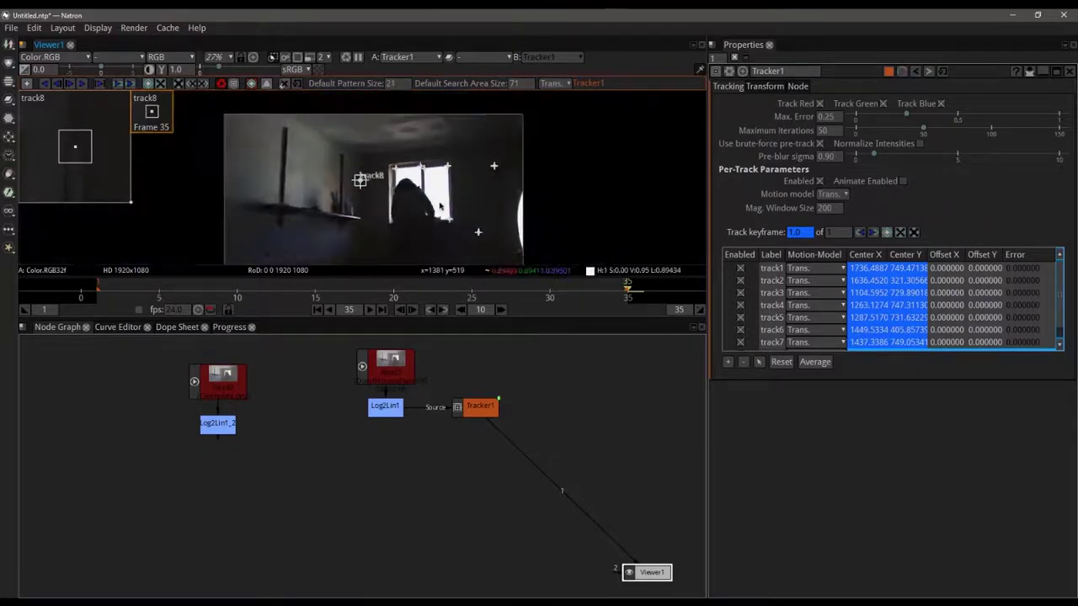
{"action": "scroll", "coordinate": [440, 205], "scroll_direction": "down", "scroll_amount": 2}
{"action": "left_click_drag", "start_coordinate": [466, 223], "coordinate": [454, 209]}
Step: Select track1 through track8 and track them all backward from frame 35
{"action": "left_click", "coordinate": [772, 270]}
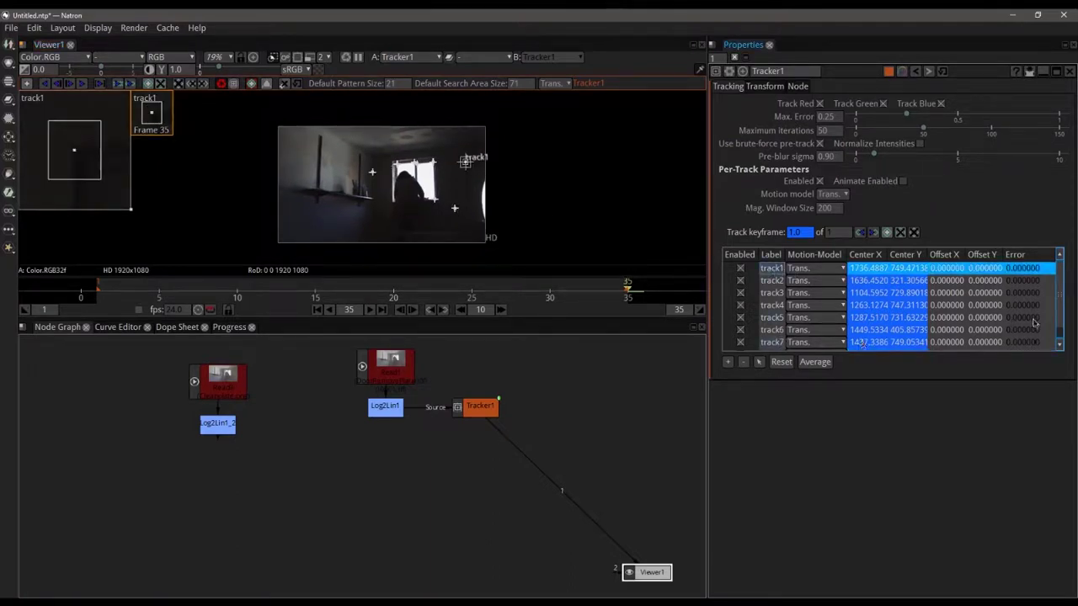
{"action": "scroll", "coordinate": [1060, 320], "scroll_direction": "down", "scroll_amount": 1}
{"action": "left_click", "coordinate": [776, 343], "text": "shift"}
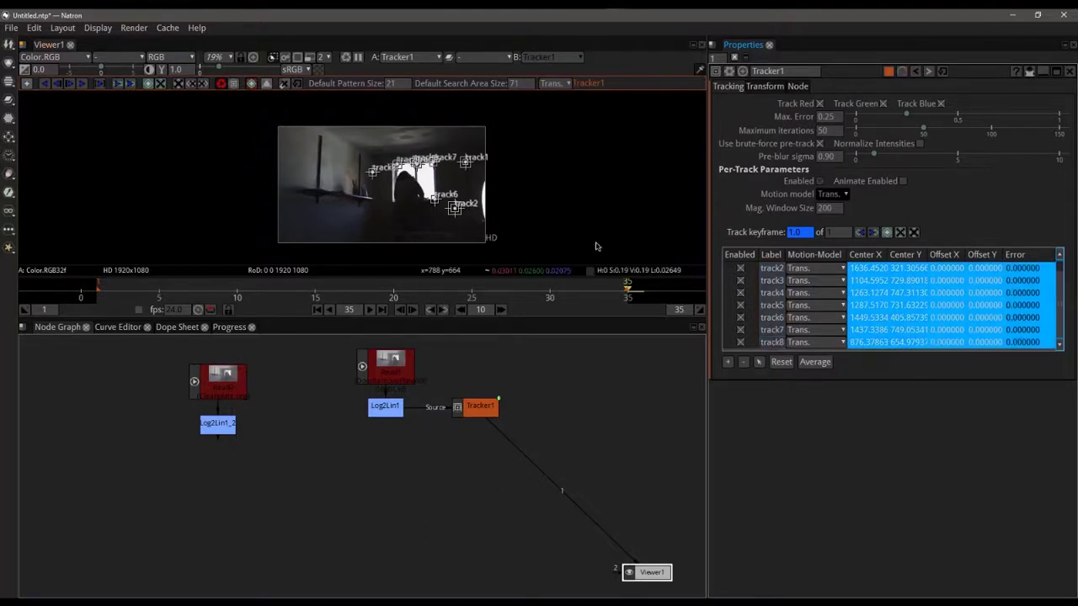
{"action": "left_click", "coordinate": [44, 84]}
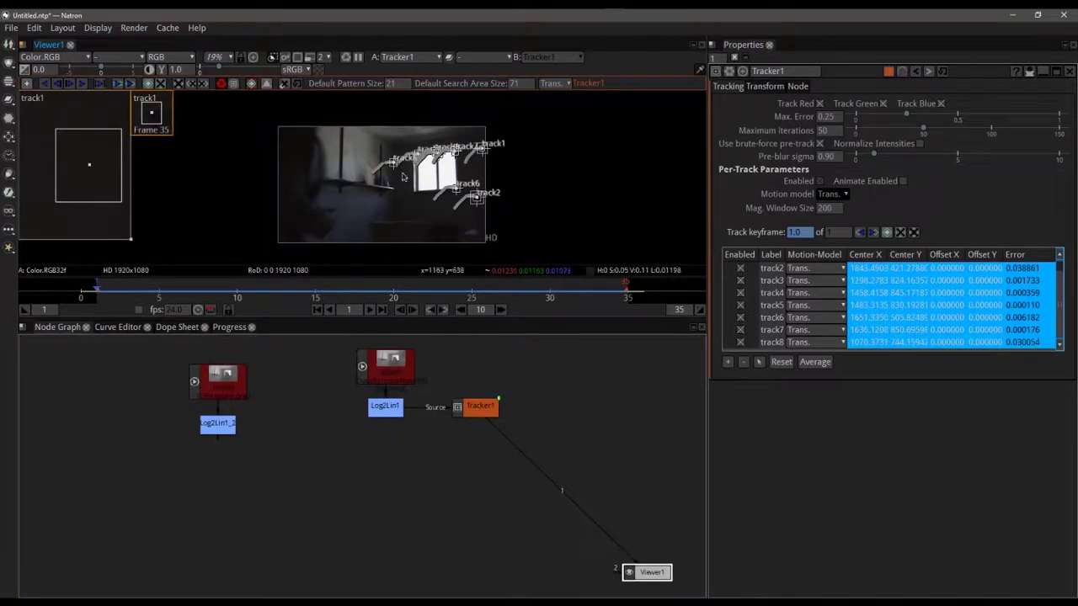
Step: Delete the unreliable track8, leaving track1 through track7 in Tracker1
{"action": "scroll", "coordinate": [403, 177], "scroll_direction": "up", "scroll_amount": 10}
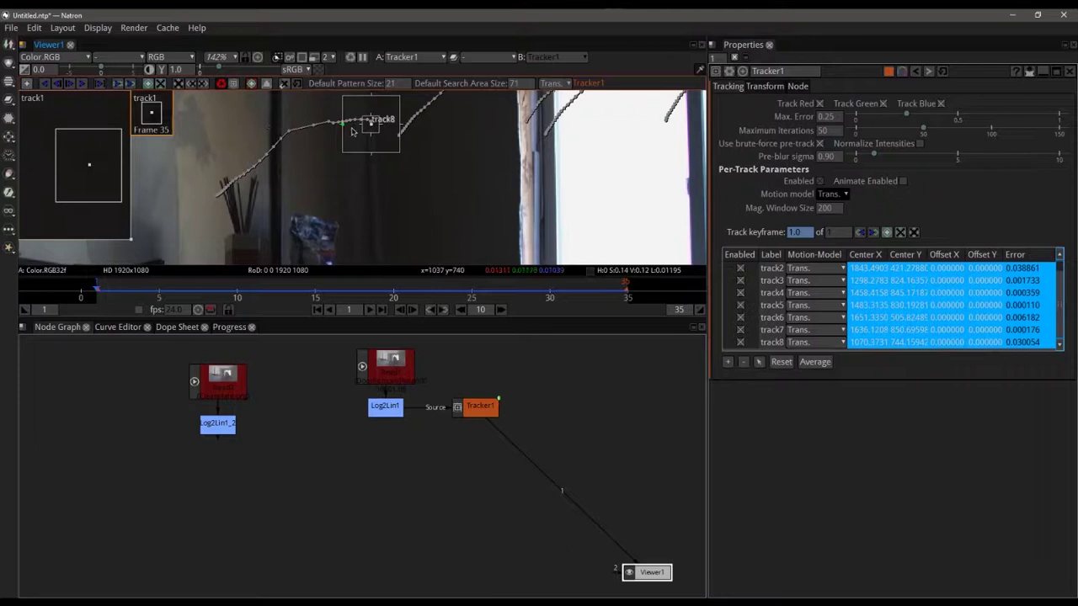
{"action": "scroll", "coordinate": [389, 135], "scroll_direction": "down", "scroll_amount": 5}
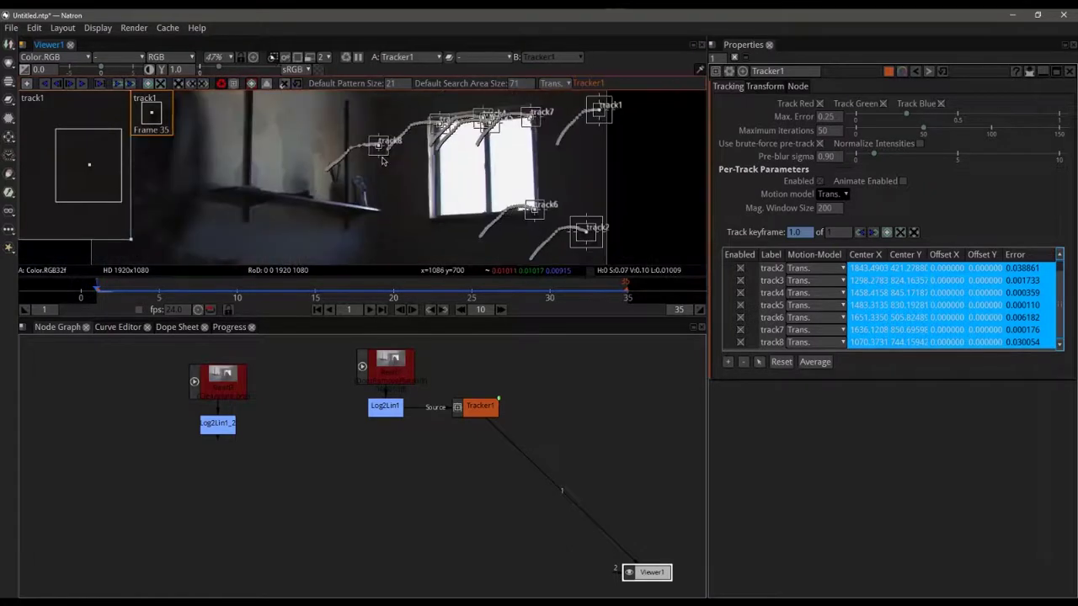
{"action": "scroll", "coordinate": [389, 157], "scroll_direction": "up", "scroll_amount": 3}
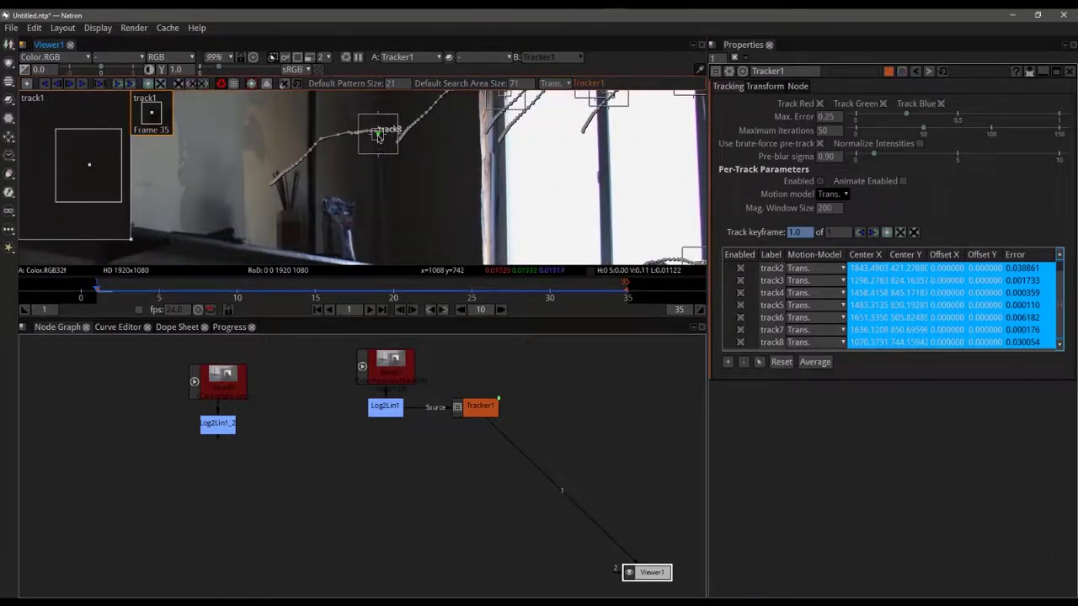
{"action": "left_click", "coordinate": [772, 342]}
{"action": "left_click", "coordinate": [744, 363]}
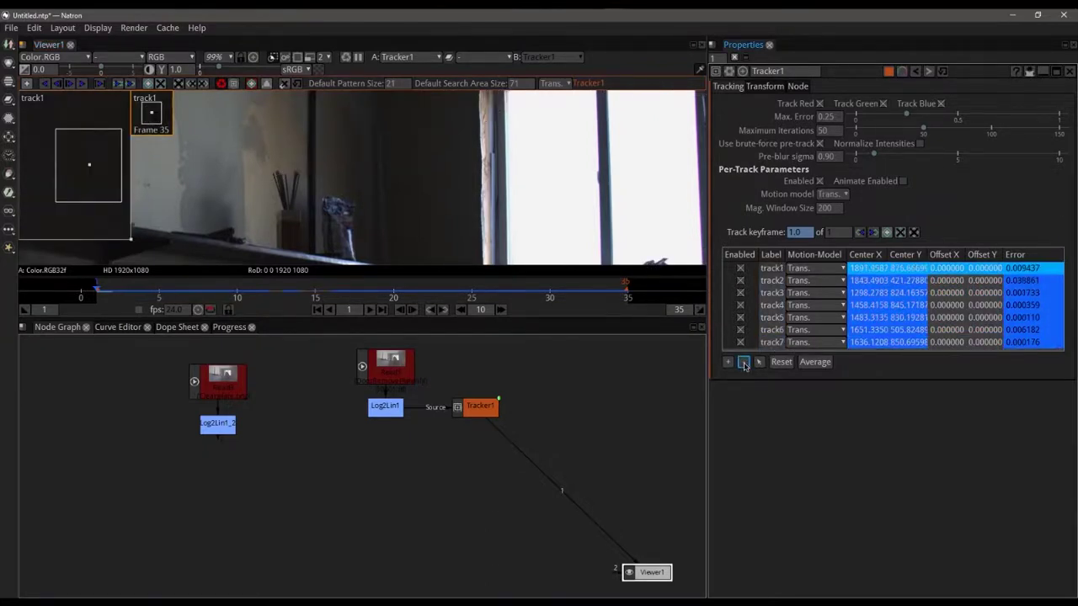
{"action": "scroll", "coordinate": [495, 202], "scroll_direction": "down", "scroll_amount": 5}
{"action": "scroll", "coordinate": [494, 200], "scroll_direction": "down", "scroll_amount": 2}
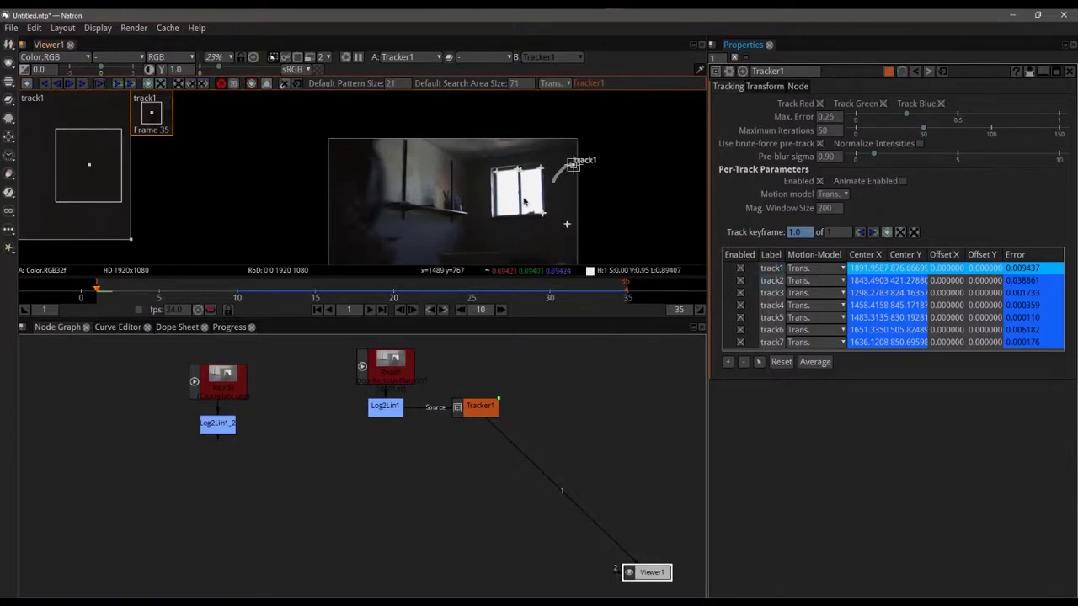
{"action": "left_click", "coordinate": [612, 290]}
Step: Set Tracker1's motion type to Match-Move with frame 35 as reference, then scrub to verify the warp
{"action": "left_click", "coordinate": [623, 290]}
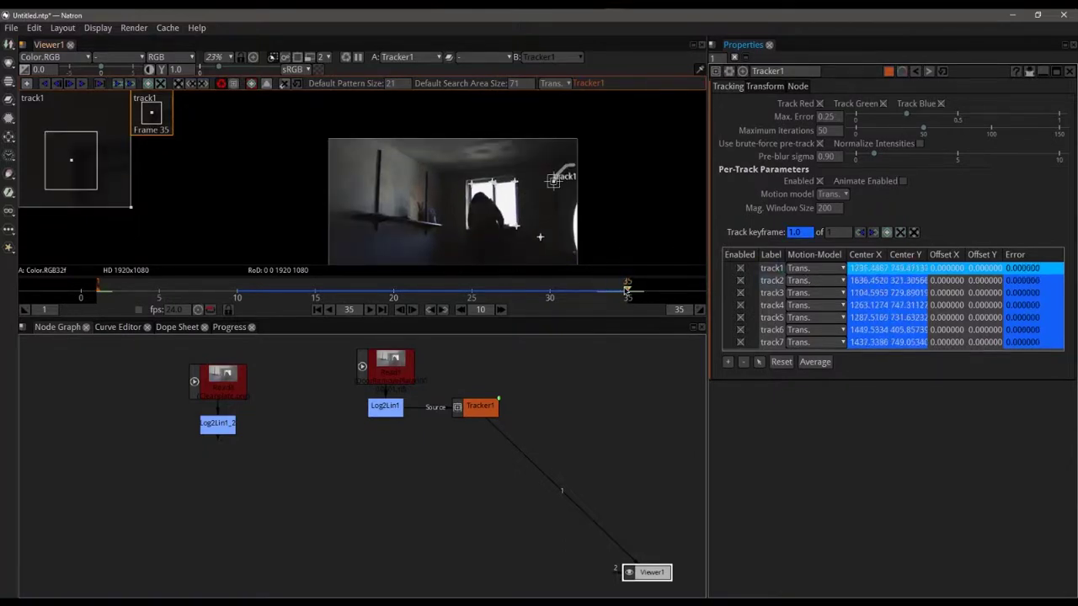
{"action": "double_click", "coordinate": [769, 87]}
{"action": "left_click", "coordinate": [769, 87]}
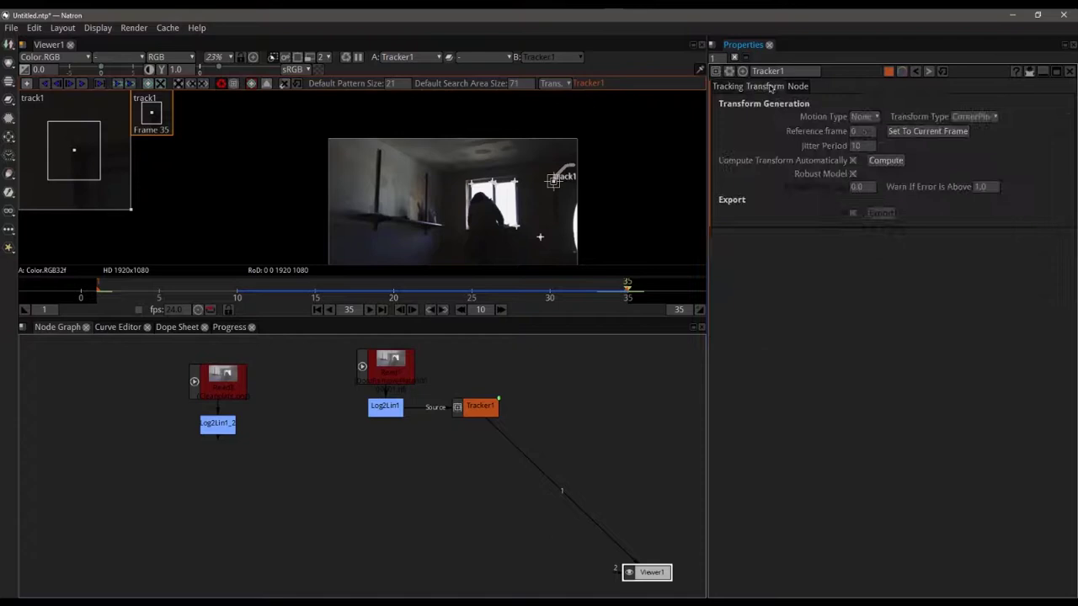
{"action": "left_click", "coordinate": [860, 118]}
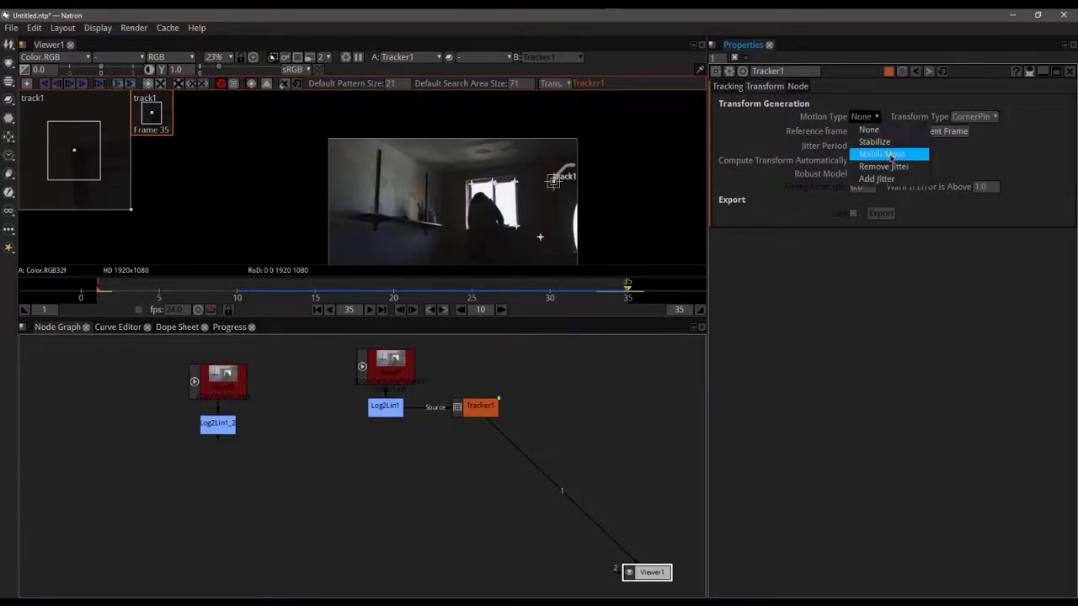
{"action": "left_click", "coordinate": [889, 155]}
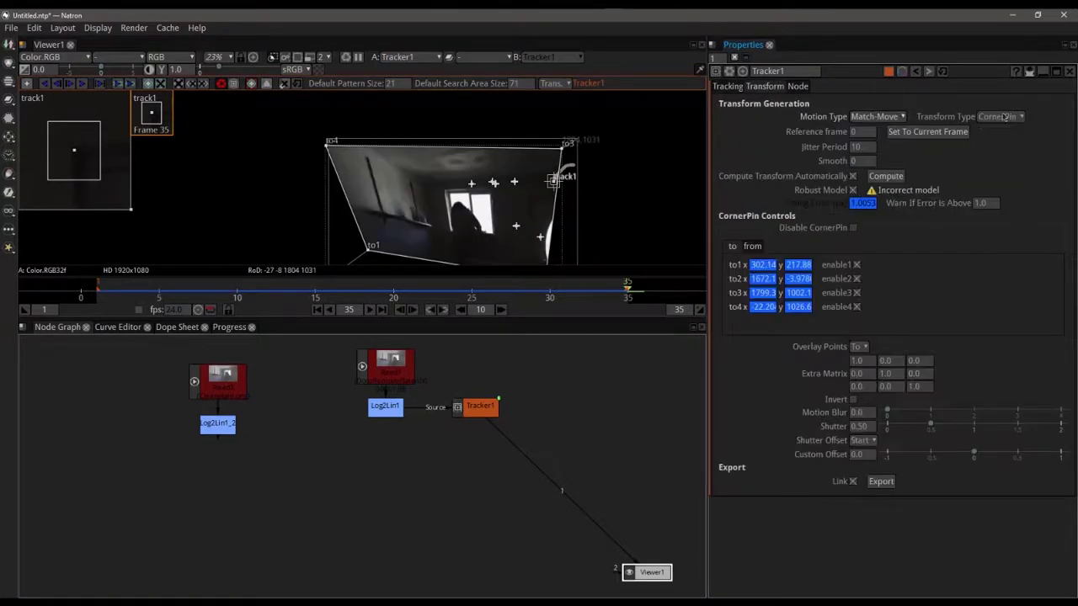
{"action": "left_click", "coordinate": [919, 132]}
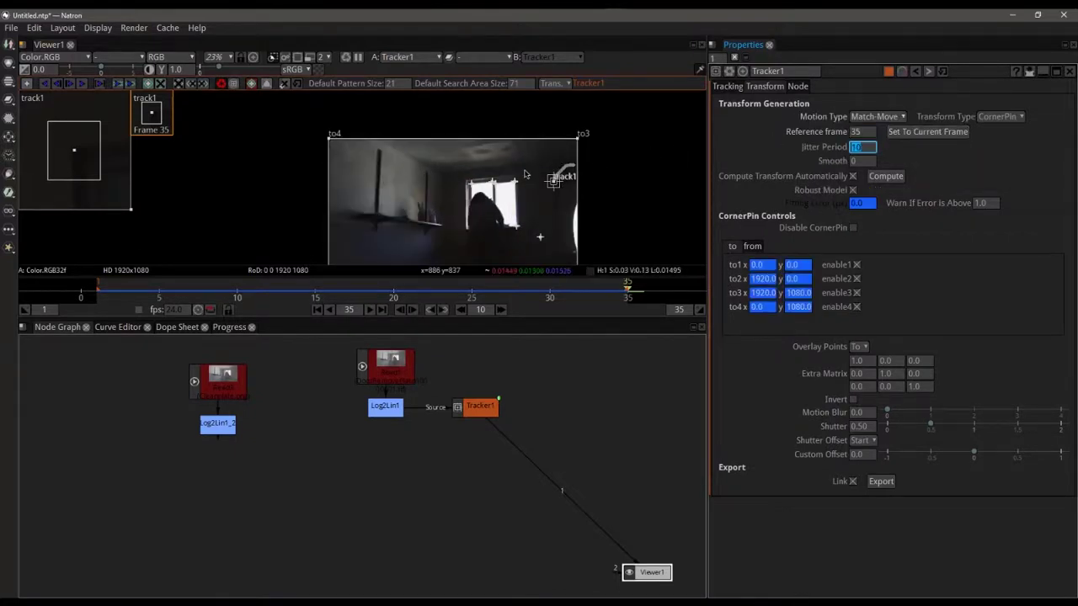
{"action": "left_click_drag", "start_coordinate": [616, 292], "coordinate": [658, 298]}
{"action": "scroll", "coordinate": [619, 291], "scroll_direction": "down", "scroll_amount": 2}
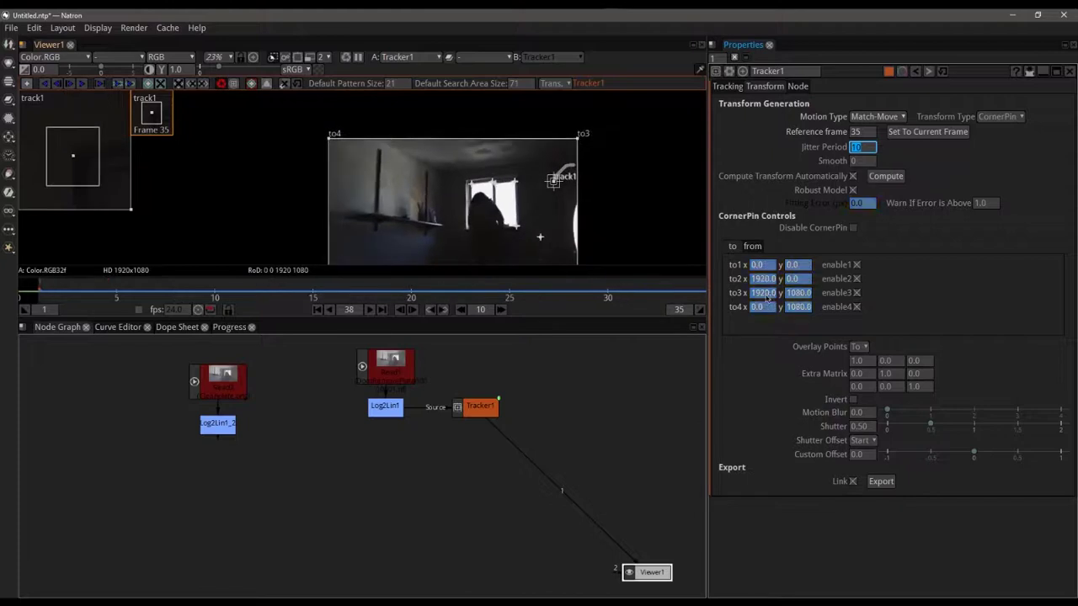
{"action": "scroll", "coordinate": [616, 289], "scroll_direction": "down", "scroll_amount": 1}
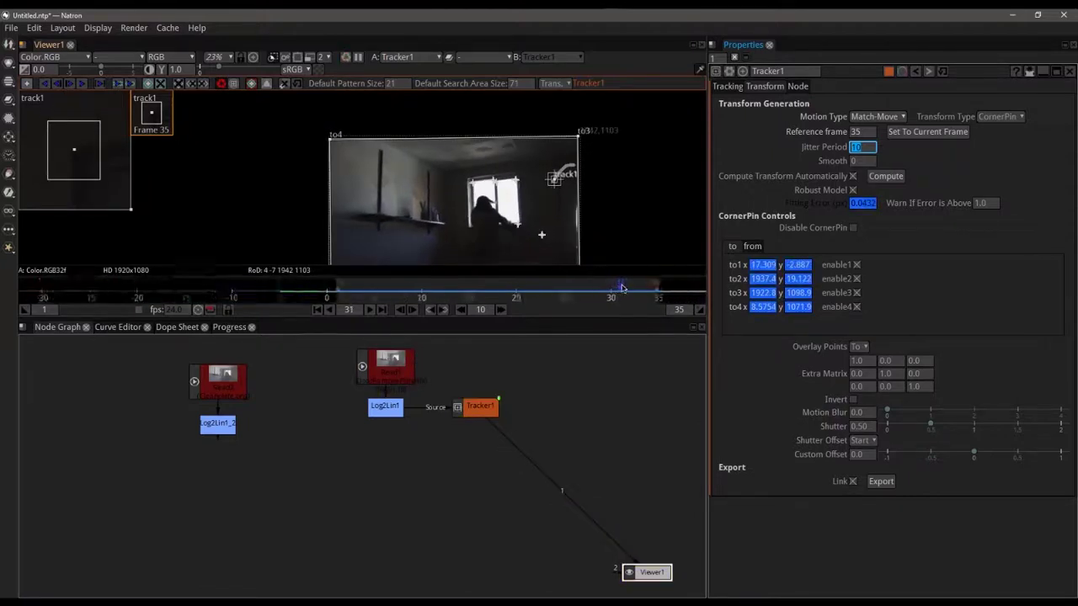
{"action": "left_click_drag", "start_coordinate": [629, 290], "coordinate": [657, 294]}
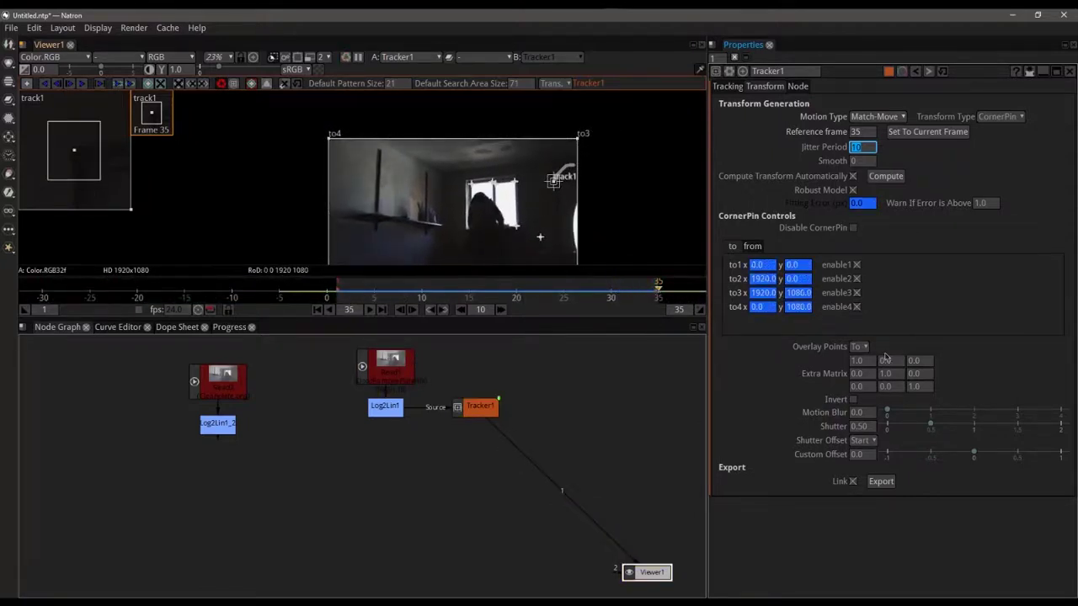
Step: Export a Tracker1-linked CornerPin node and place it under Log2Lin1_2
{"action": "left_click", "coordinate": [881, 481]}
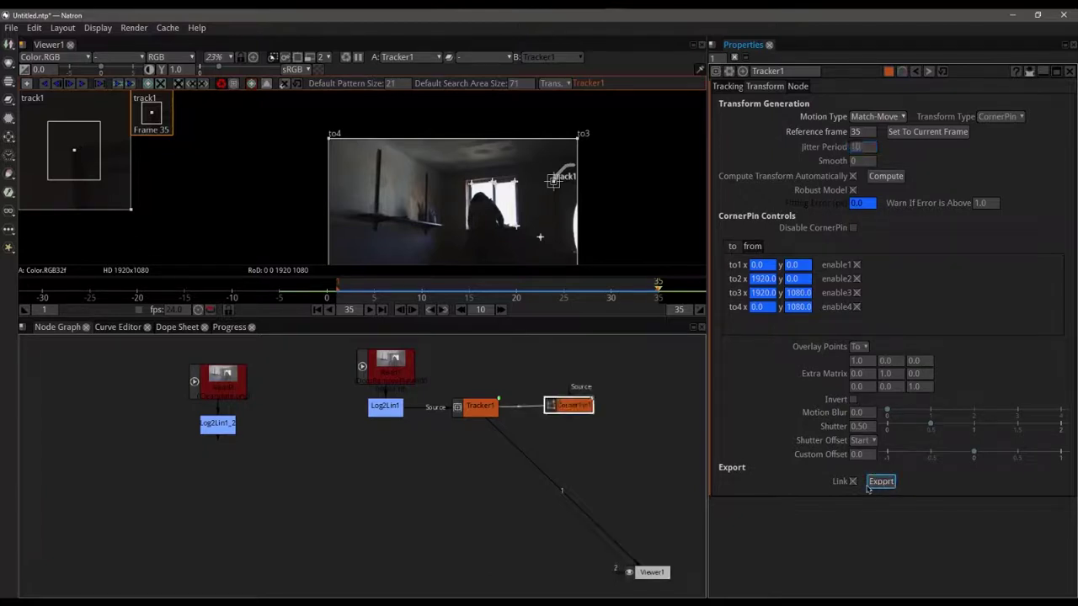
{"action": "left_click_drag", "start_coordinate": [590, 411], "coordinate": [215, 497]}
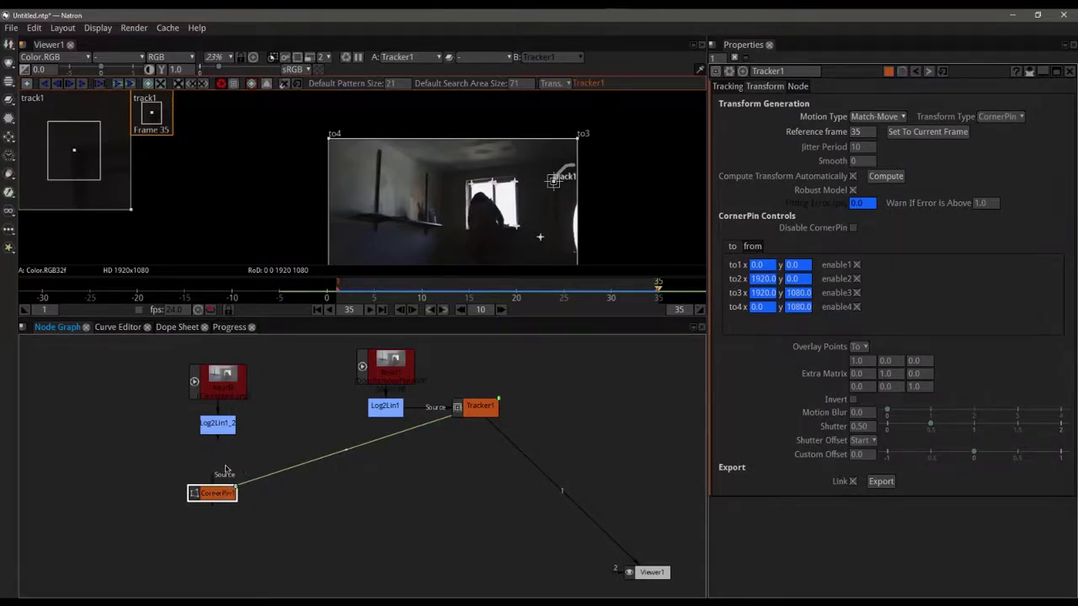
{"action": "left_click_drag", "start_coordinate": [227, 496], "coordinate": [217, 418]}
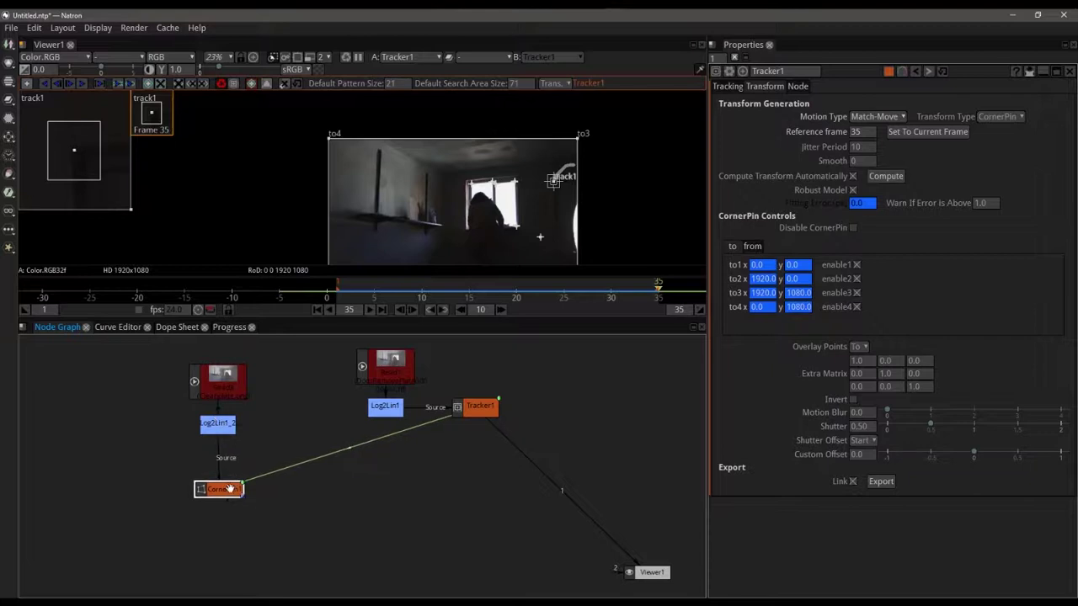
Step: Add Merge1 with its B input from Log2Lin1, view it and scrub through the result
{"action": "key", "text": "m"}
{"action": "left_click_drag", "start_coordinate": [233, 505], "coordinate": [389, 498]}
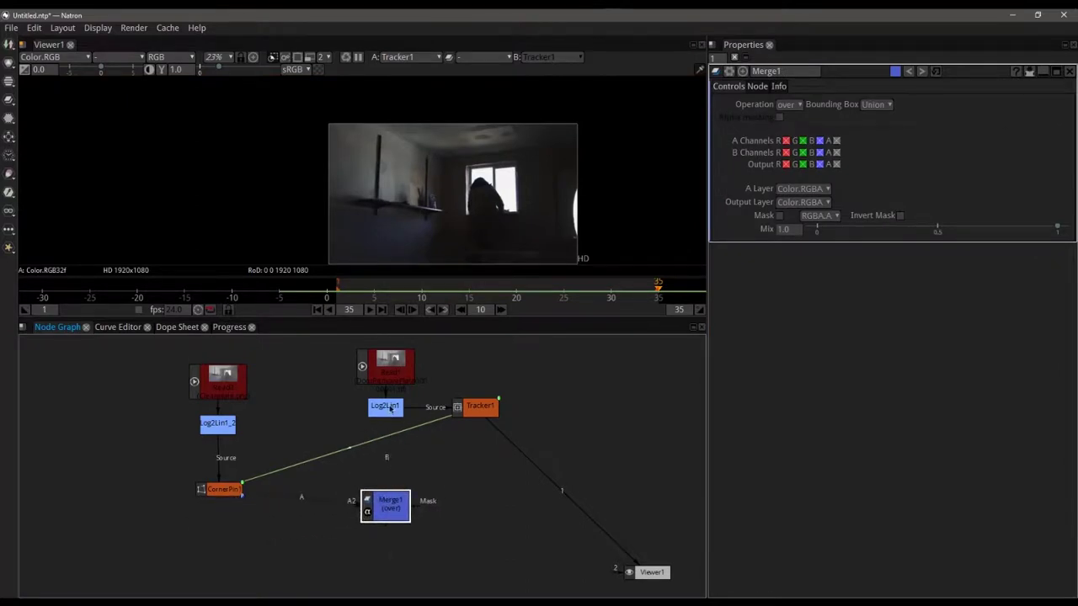
{"action": "left_click_drag", "start_coordinate": [389, 408], "coordinate": [389, 408]}
{"action": "left_click_drag", "start_coordinate": [388, 510], "coordinate": [389, 528]}
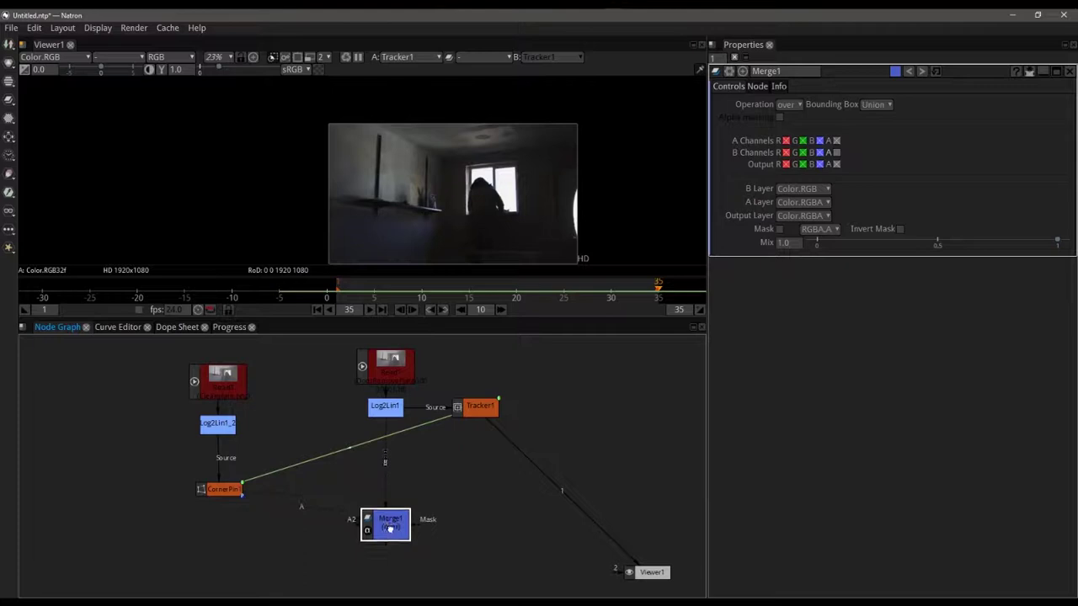
{"action": "key", "text": "1"}
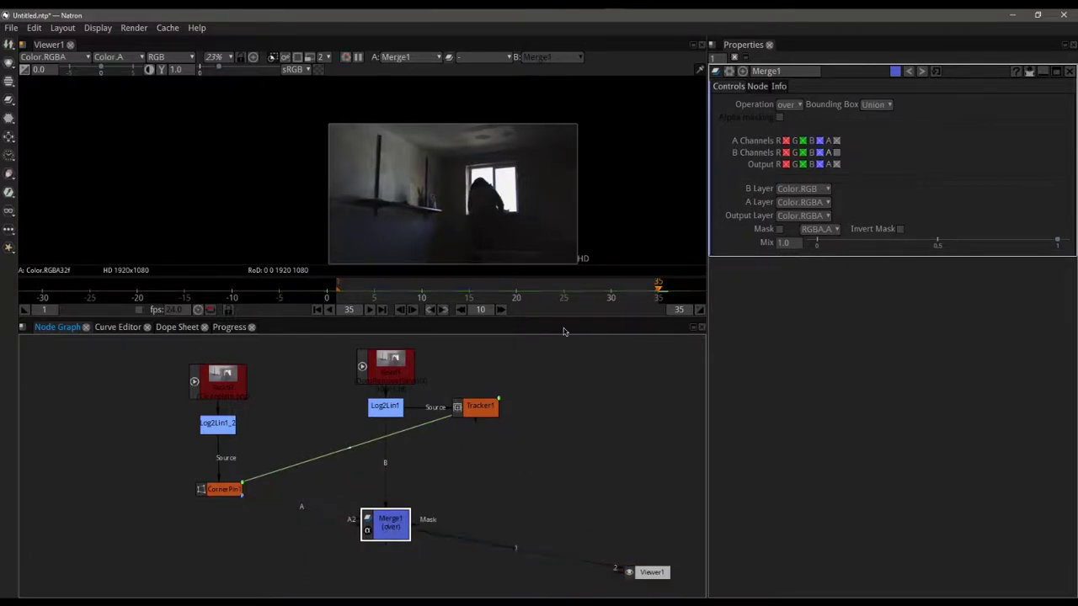
{"action": "left_click_drag", "start_coordinate": [642, 293], "coordinate": [499, 290]}
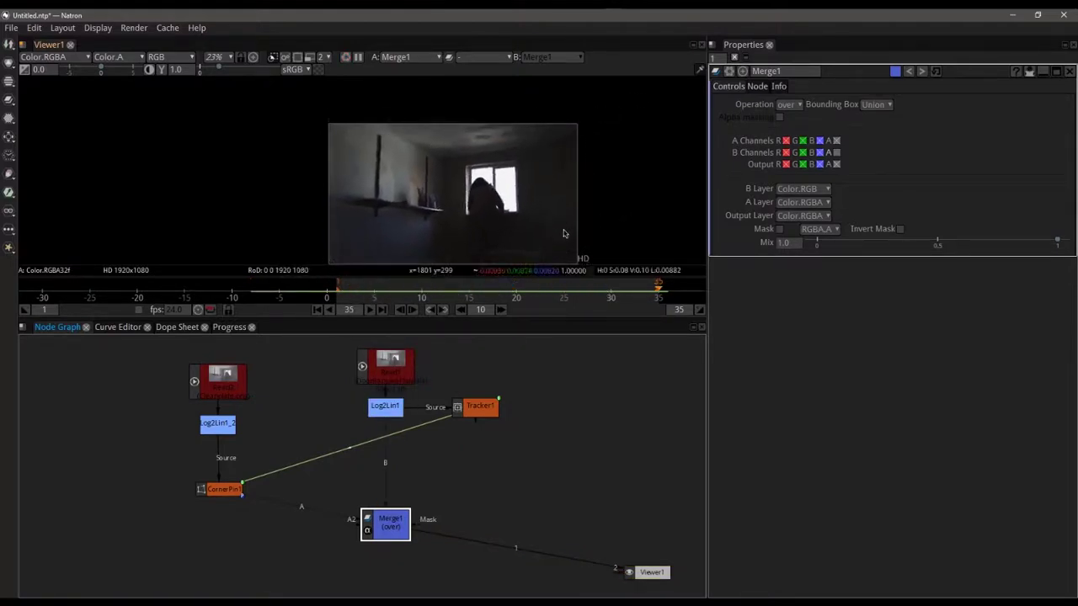
{"action": "left_click_drag", "start_coordinate": [561, 230], "coordinate": [510, 212]}
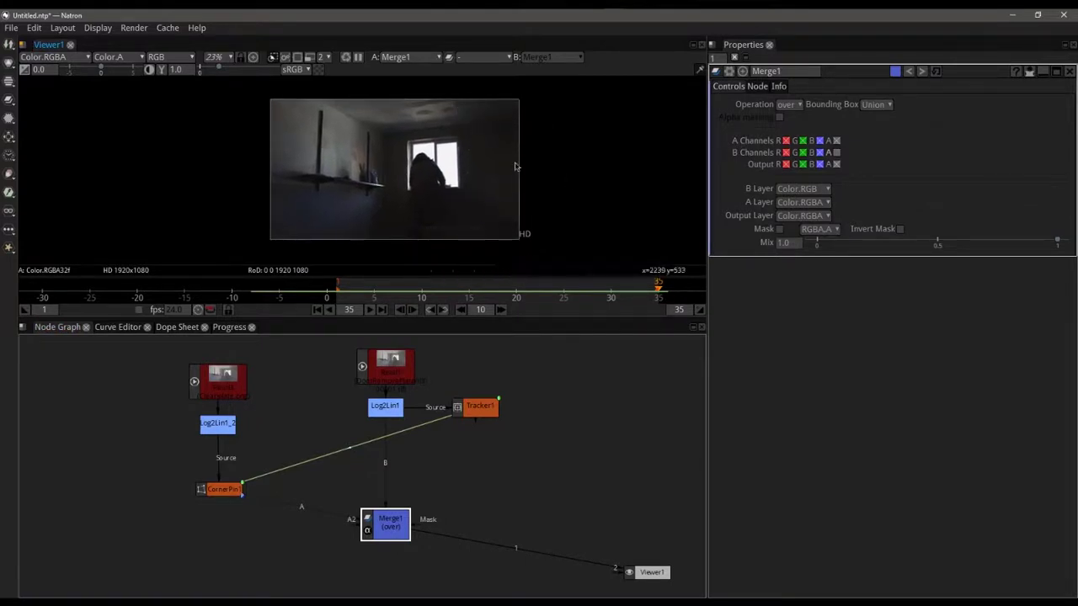
Step: Draw a closed Roto1 shape over the doorway right of the window and make it Merge1's mask
{"action": "left_click", "coordinate": [490, 502]}
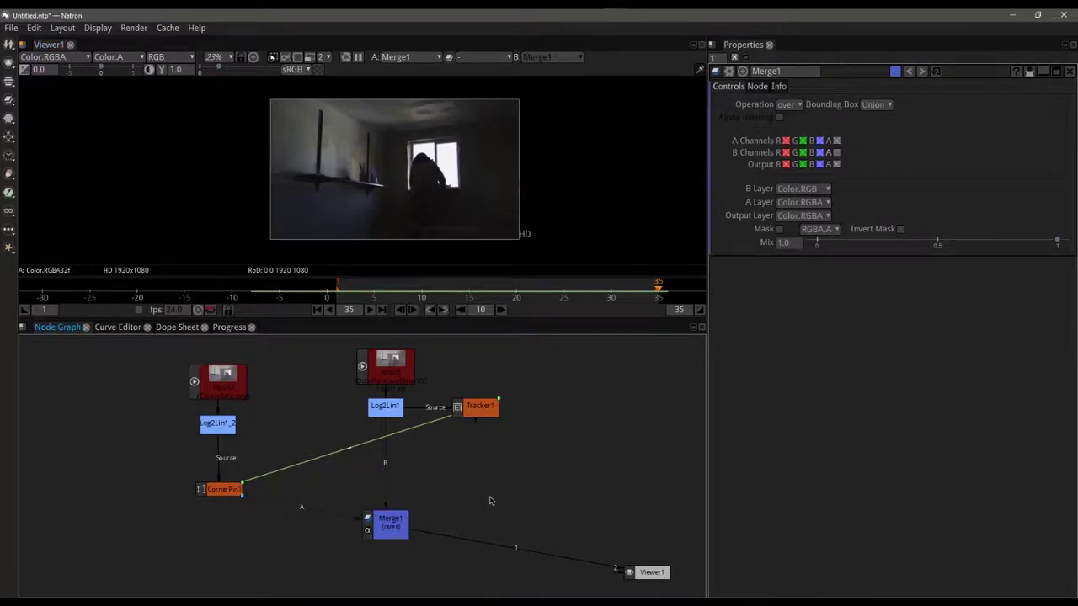
{"action": "key", "text": "o"}
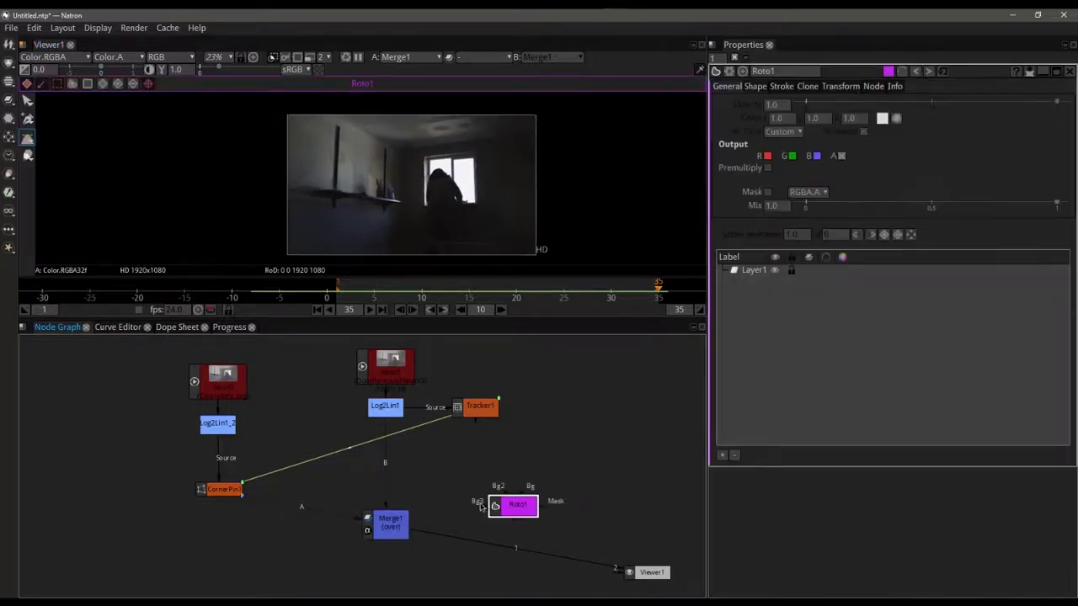
{"action": "left_click", "coordinate": [535, 135]}
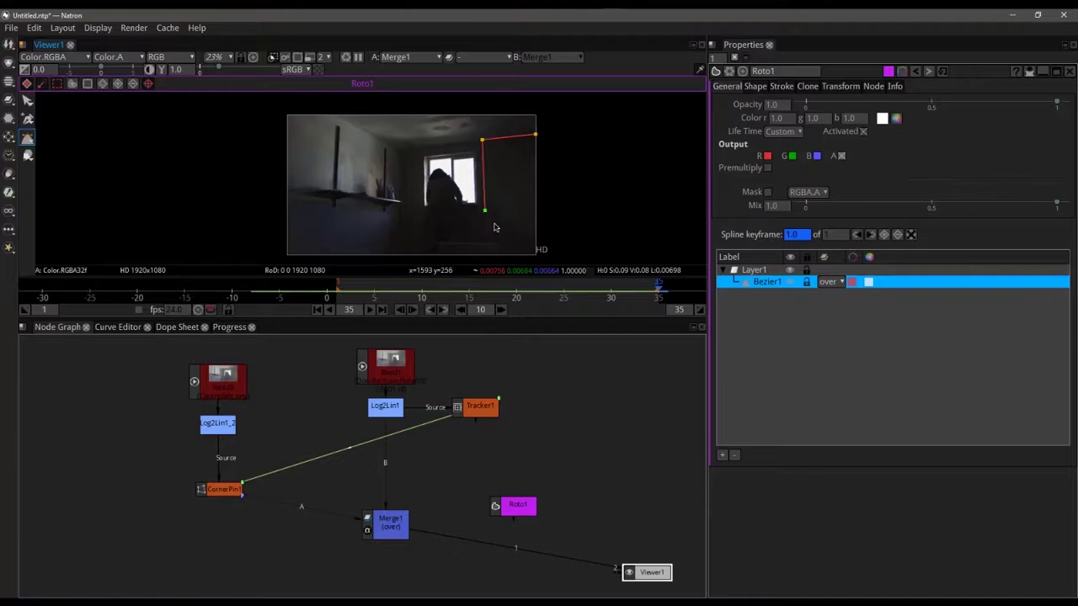
{"action": "left_click", "coordinate": [494, 224]}
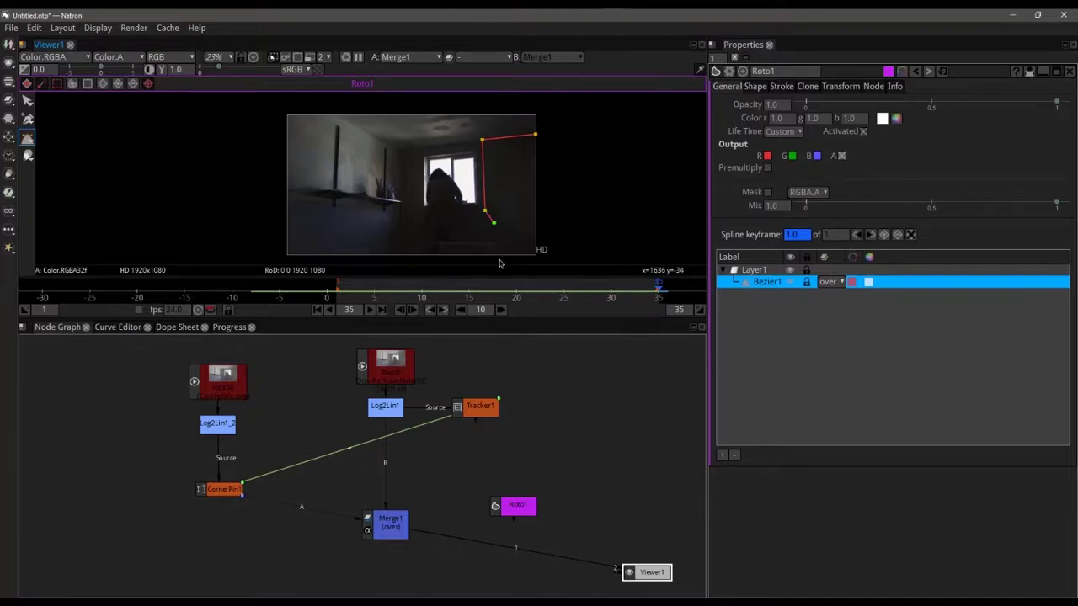
{"action": "left_click", "coordinate": [501, 259]}
{"action": "left_click", "coordinate": [557, 260]}
{"action": "left_click", "coordinate": [554, 135]}
{"action": "left_click", "coordinate": [537, 137]}
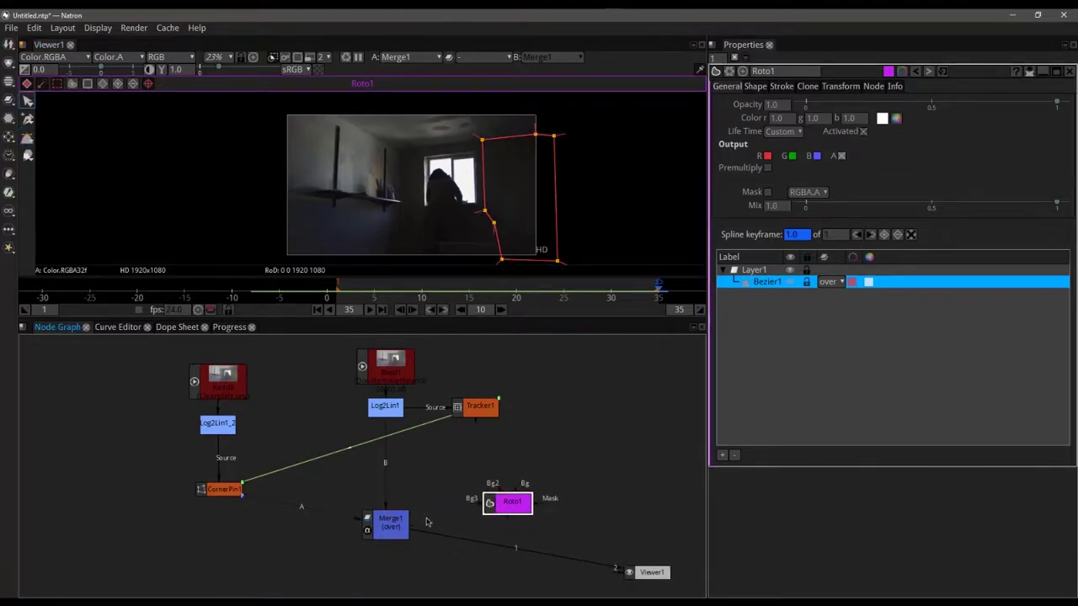
{"action": "left_click_drag", "start_coordinate": [416, 521], "coordinate": [503, 505]}
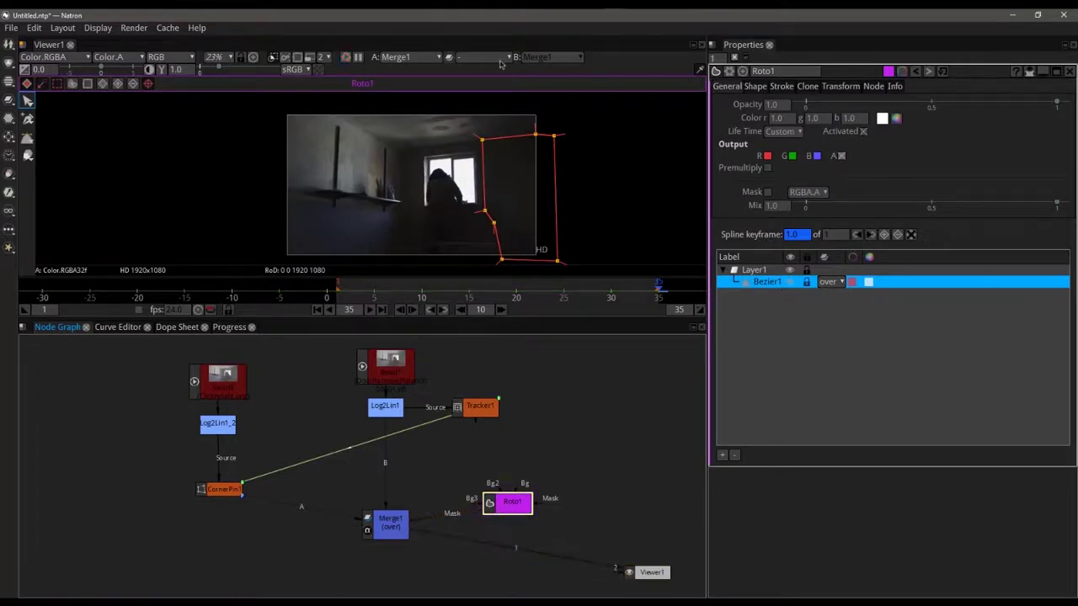
{"action": "mouse_move", "coordinate": [658, 285]}
{"action": "left_mouse_down"}
{"action": "mouse_move", "coordinate": [234, 278]}
{"action": "mouse_move", "coordinate": [505, 270]}
{"action": "mouse_move", "coordinate": [649, 276]}
{"action": "mouse_move", "coordinate": [368, 274]}
{"action": "mouse_move", "coordinate": [656, 279]}
{"action": "left_mouse_up"}
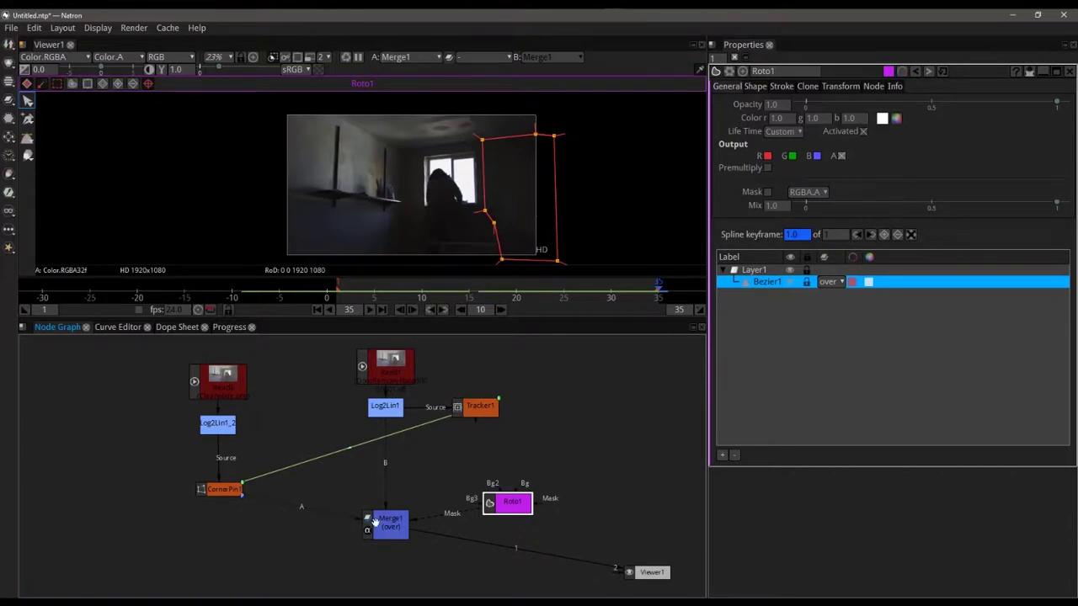
Step: Insert Merge2 after Log2Lin1_2, above CornerPin1, with Roto1 as its mask
{"action": "left_click_drag", "start_coordinate": [511, 502], "coordinate": [105, 530]}
{"action": "left_click_drag", "start_coordinate": [221, 488], "coordinate": [221, 525]}
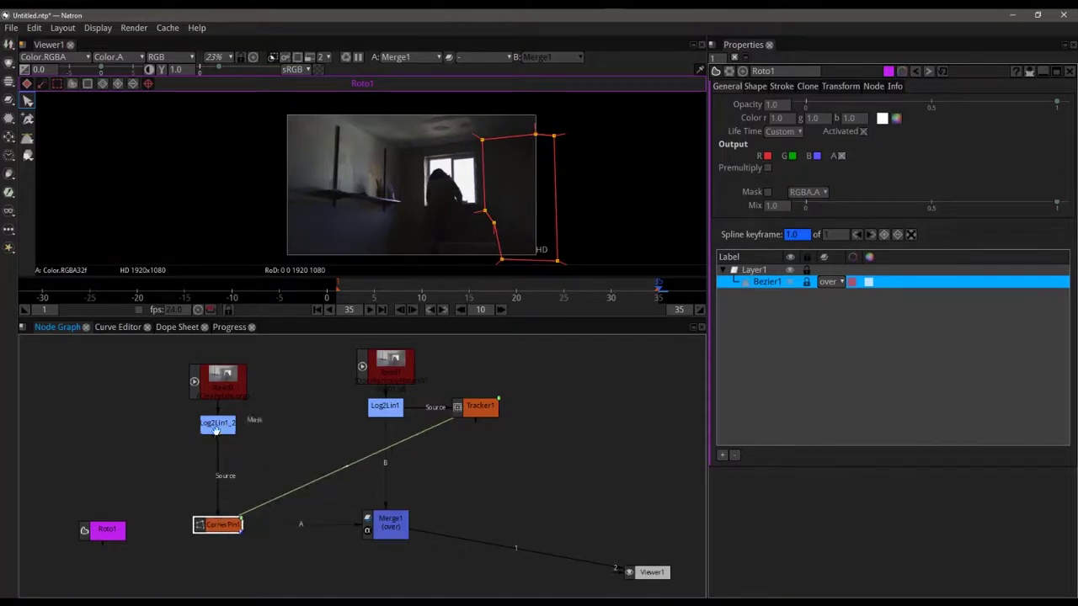
{"action": "left_click", "coordinate": [217, 435]}
{"action": "key", "text": "m"}
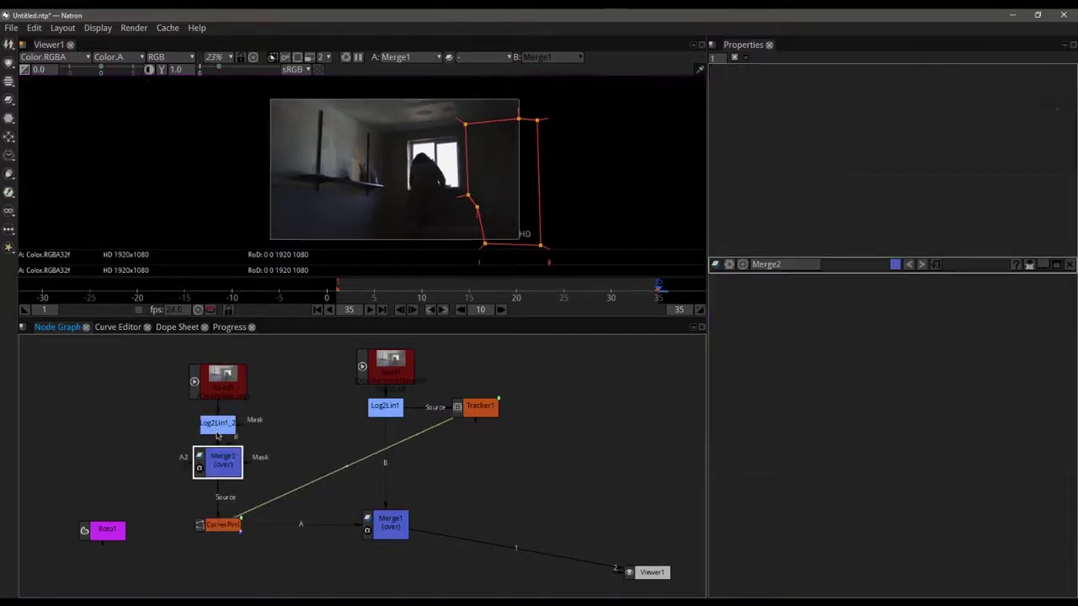
{"action": "left_click_drag", "start_coordinate": [225, 459], "coordinate": [225, 468]}
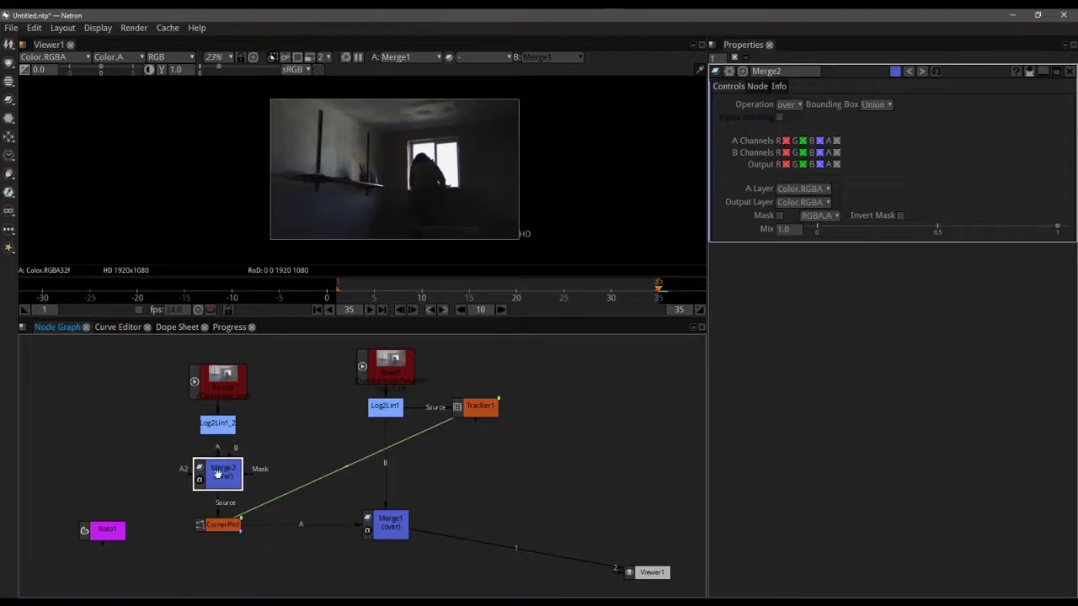
{"action": "left_click_drag", "start_coordinate": [110, 528], "coordinate": [112, 476]}
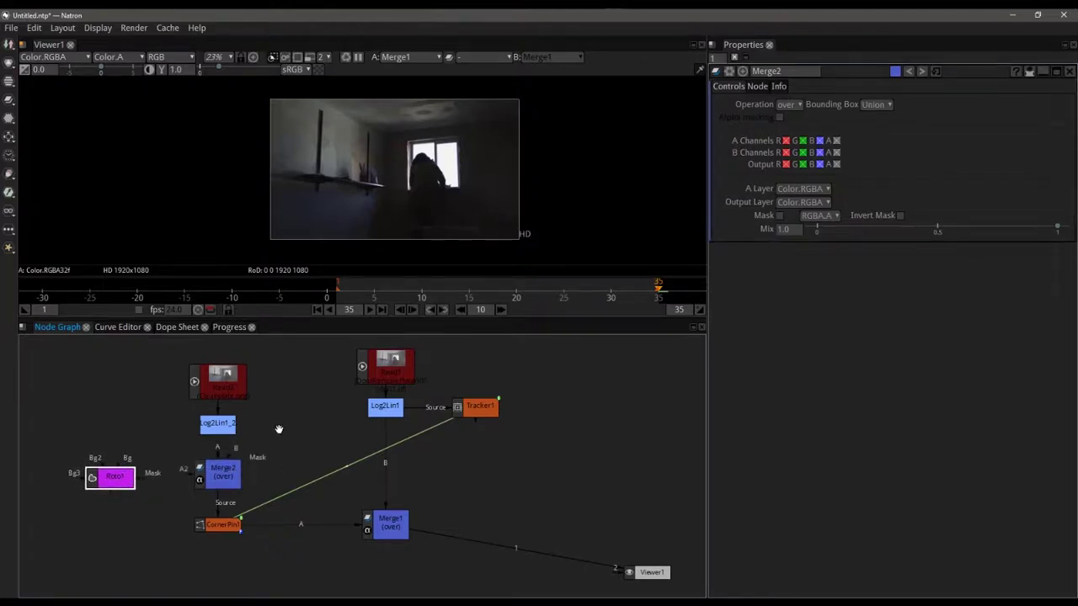
{"action": "left_click_drag", "start_coordinate": [252, 457], "coordinate": [108, 482]}
Step: Select Merge1 and play the shot from frame 29, then return to frame 35
{"action": "left_click", "coordinate": [387, 518]}
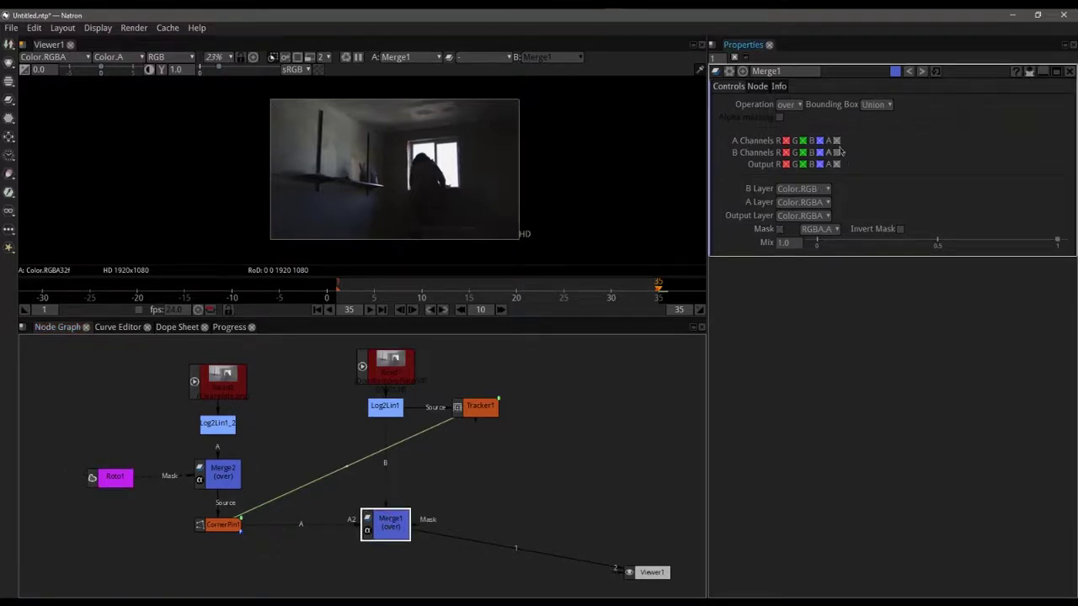
{"action": "left_click_drag", "start_coordinate": [633, 288], "coordinate": [436, 279]}
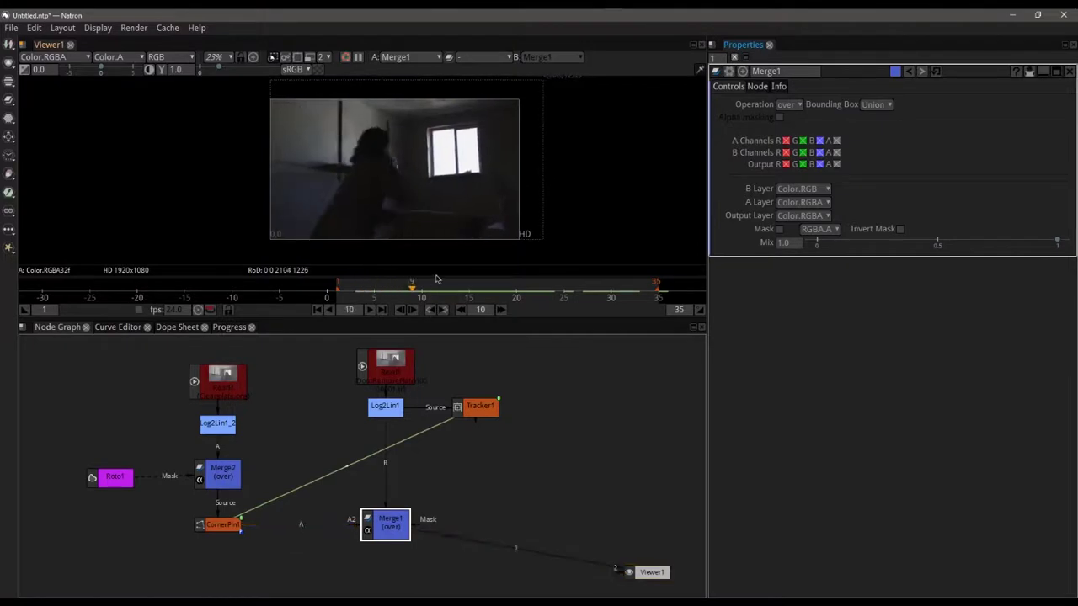
{"action": "key", "text": "l"}
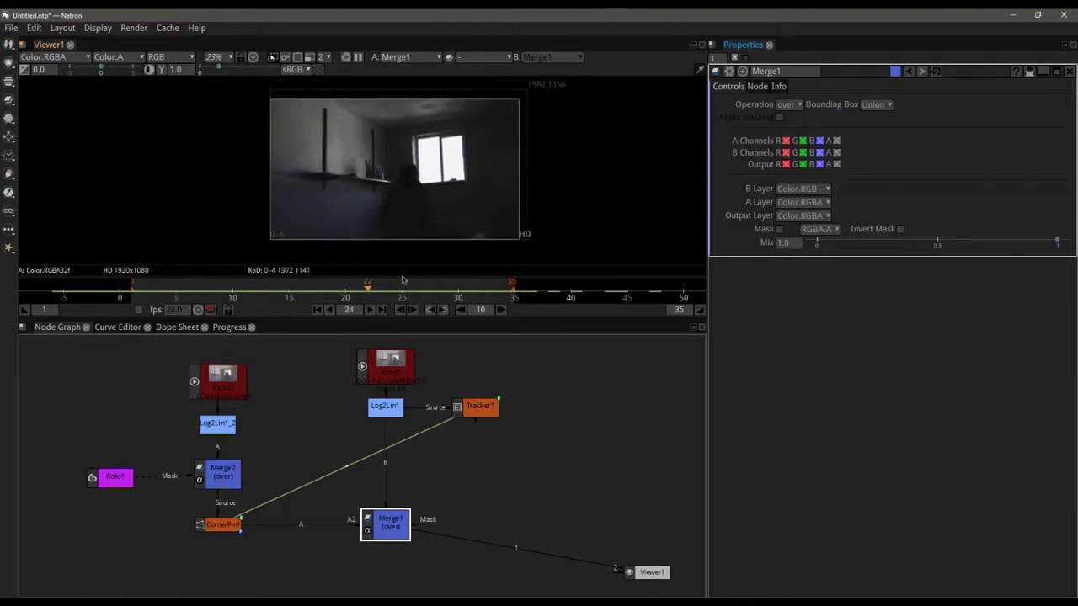
{"action": "left_click", "coordinate": [515, 283]}
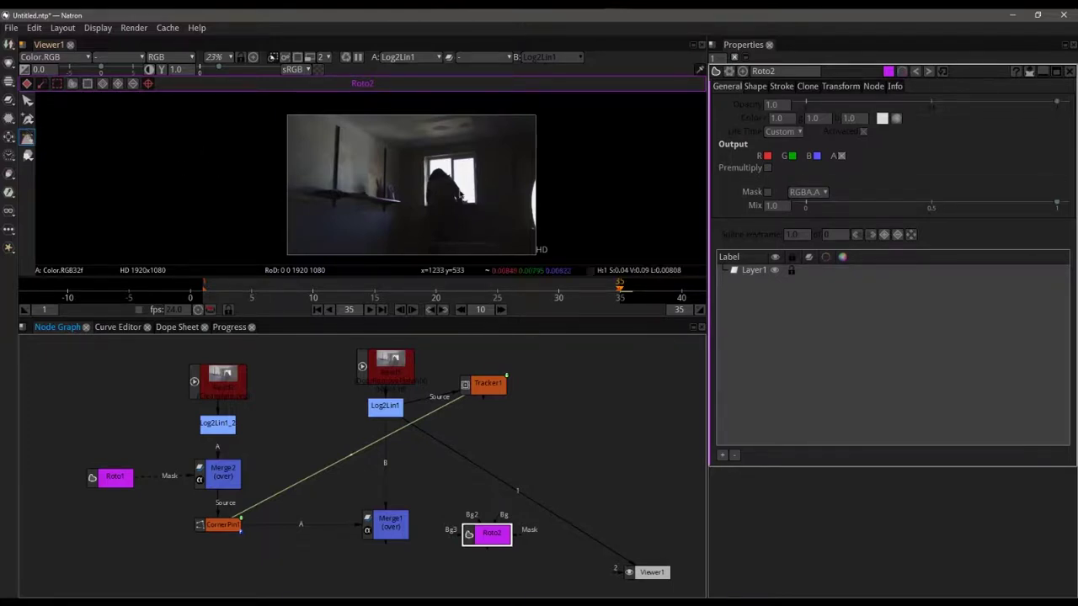
Step: Draw a closed five-point Bezier in Roto2 around the lower-right area and place Roto2 beside Merge1
{"action": "scroll", "coordinate": [517, 242], "scroll_direction": "up", "scroll_amount": 2}
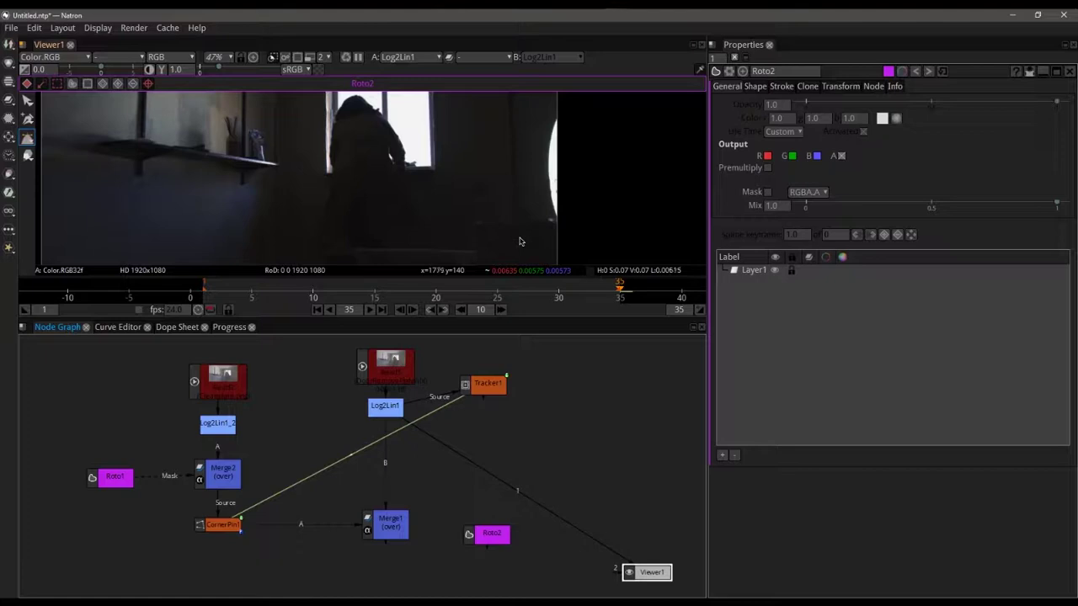
{"action": "left_click_drag", "start_coordinate": [520, 242], "coordinate": [412, 180]}
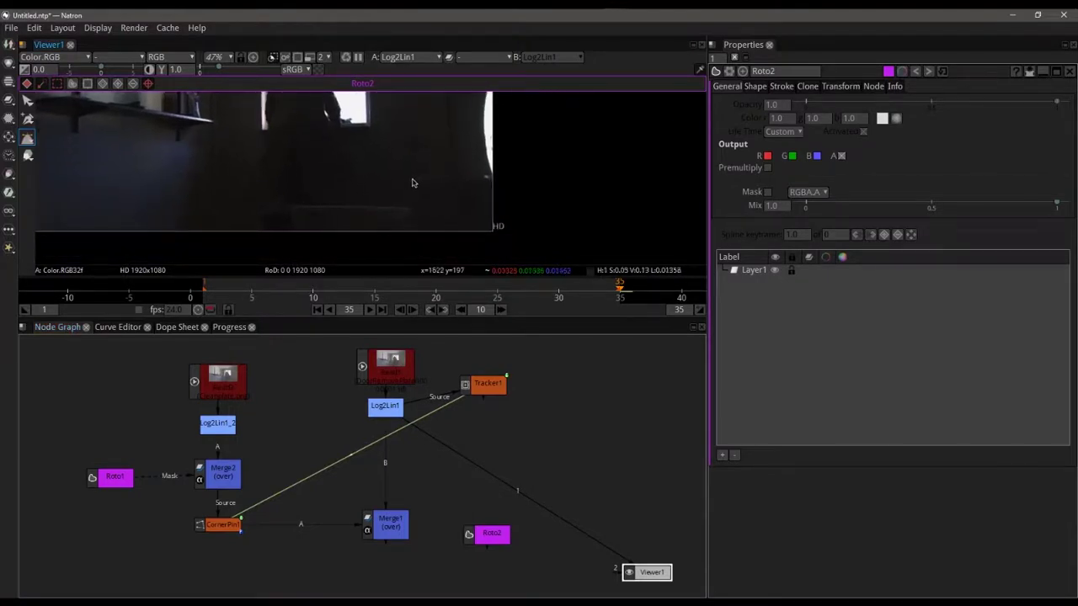
{"action": "left_click", "coordinate": [412, 181]}
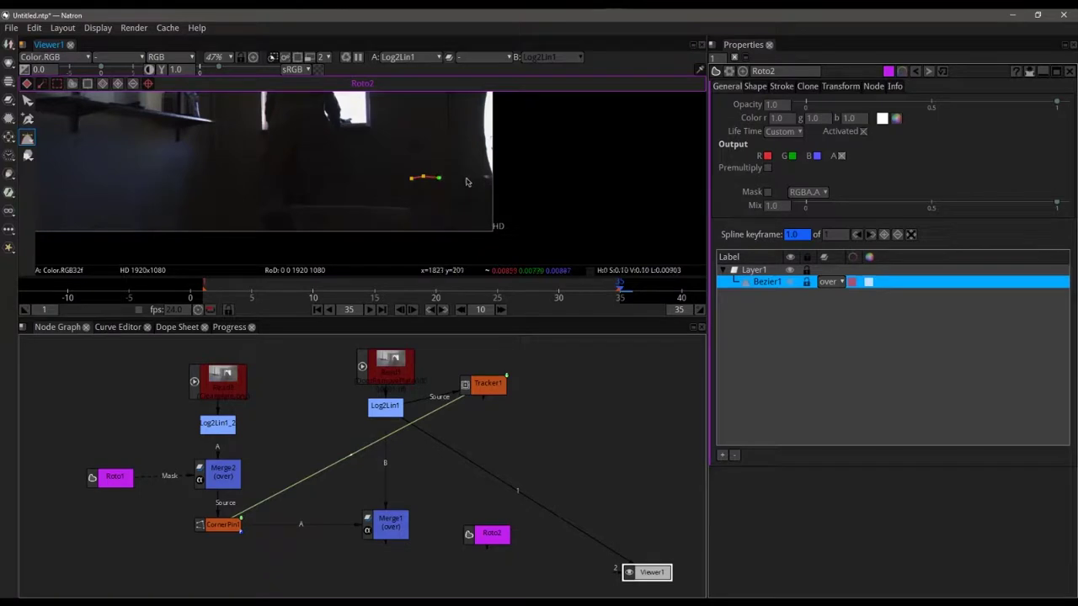
{"action": "left_click", "coordinate": [466, 179]}
{"action": "left_click", "coordinate": [502, 177]}
{"action": "left_click", "coordinate": [511, 251]}
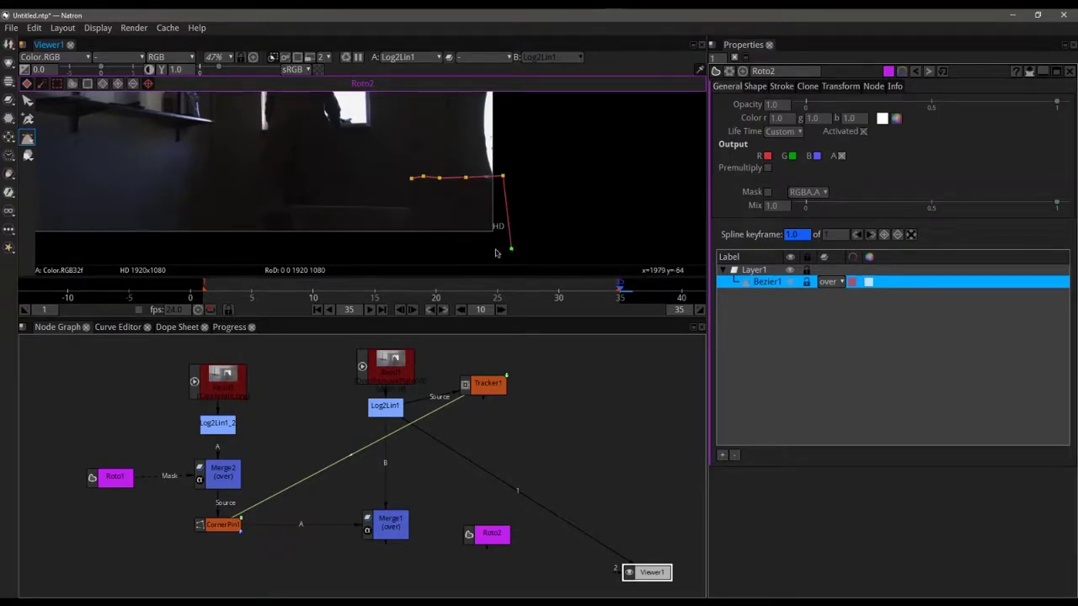
{"action": "left_click", "coordinate": [365, 250]}
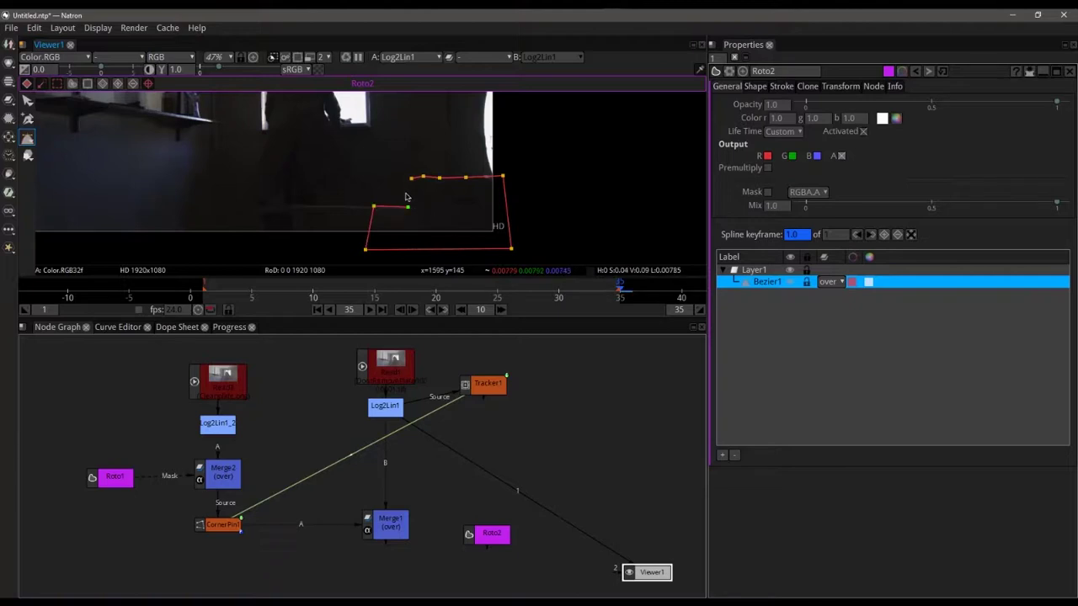
{"action": "left_click", "coordinate": [408, 181]}
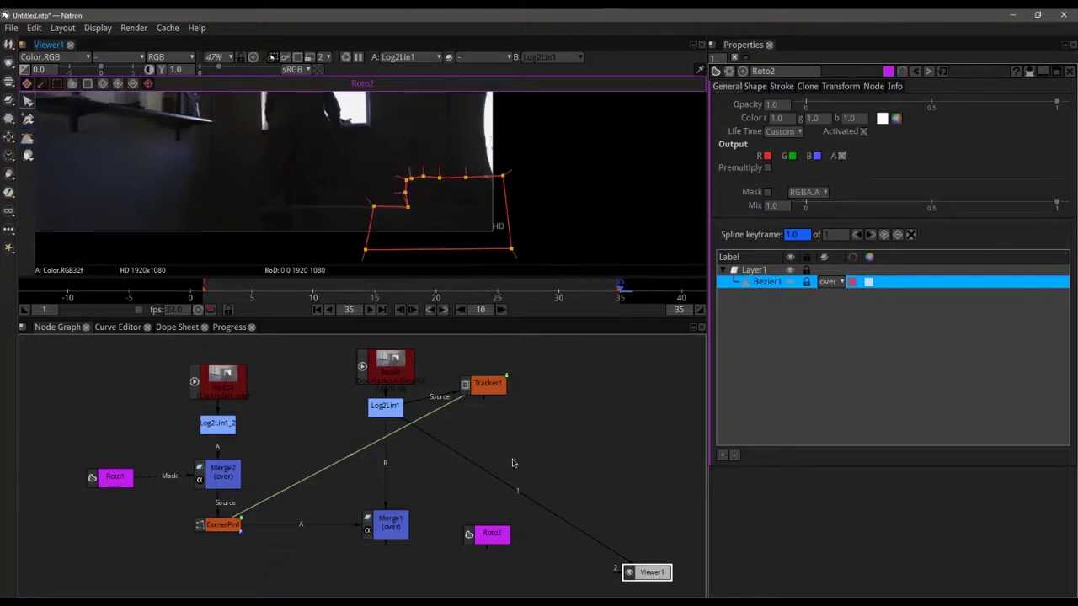
{"action": "key", "text": "1"}
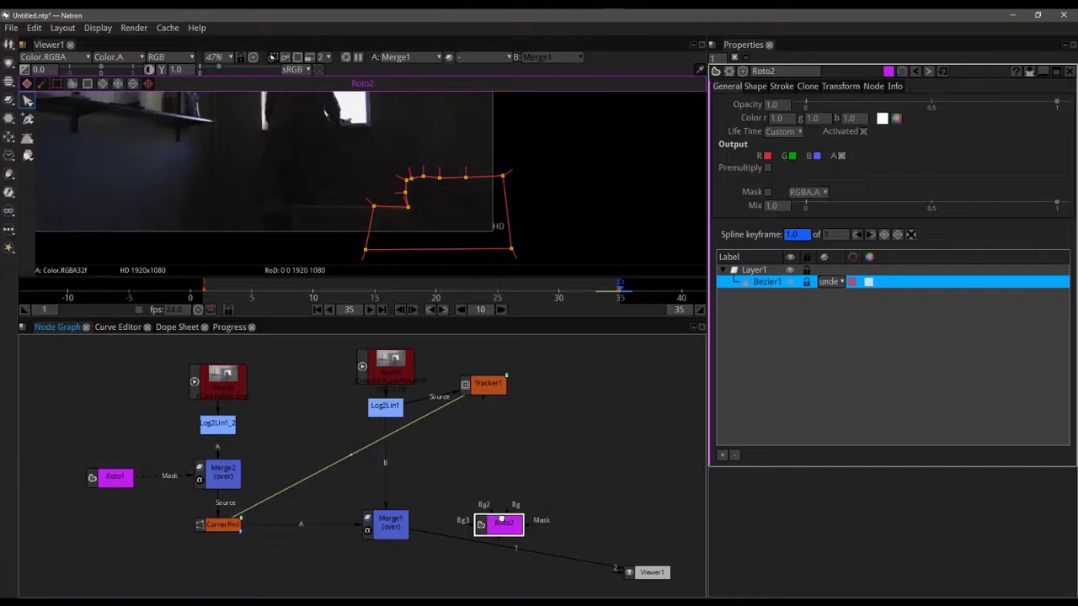
{"action": "left_click_drag", "start_coordinate": [501, 519], "coordinate": [517, 476]}
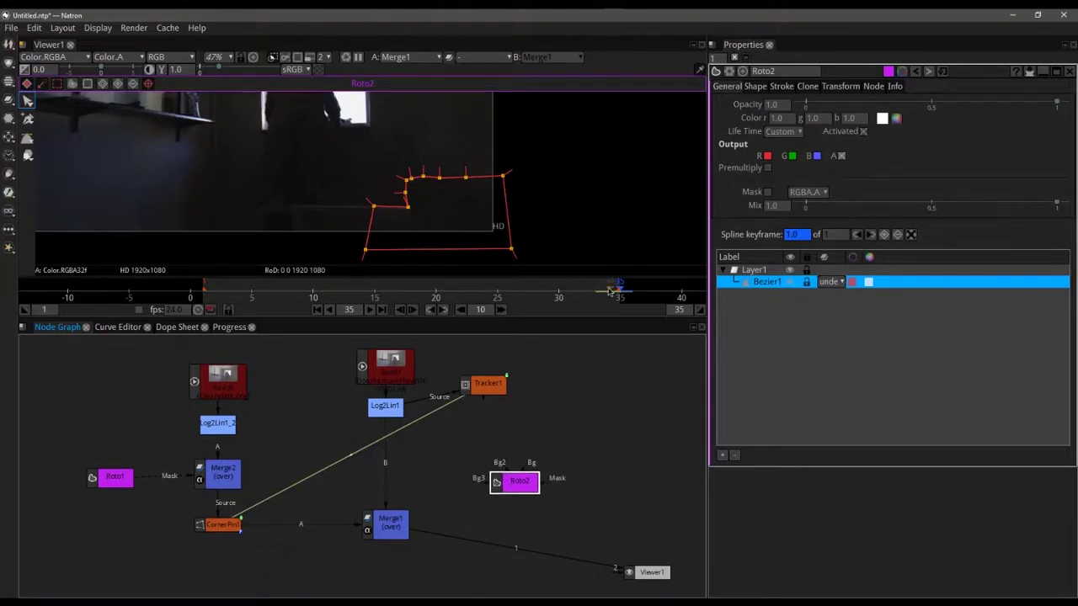
Step: At frame 1, shift the whole Roto2 shape right and up, viewing Log2Lin1's output
{"action": "left_click_drag", "start_coordinate": [610, 291], "coordinate": [203, 291]}
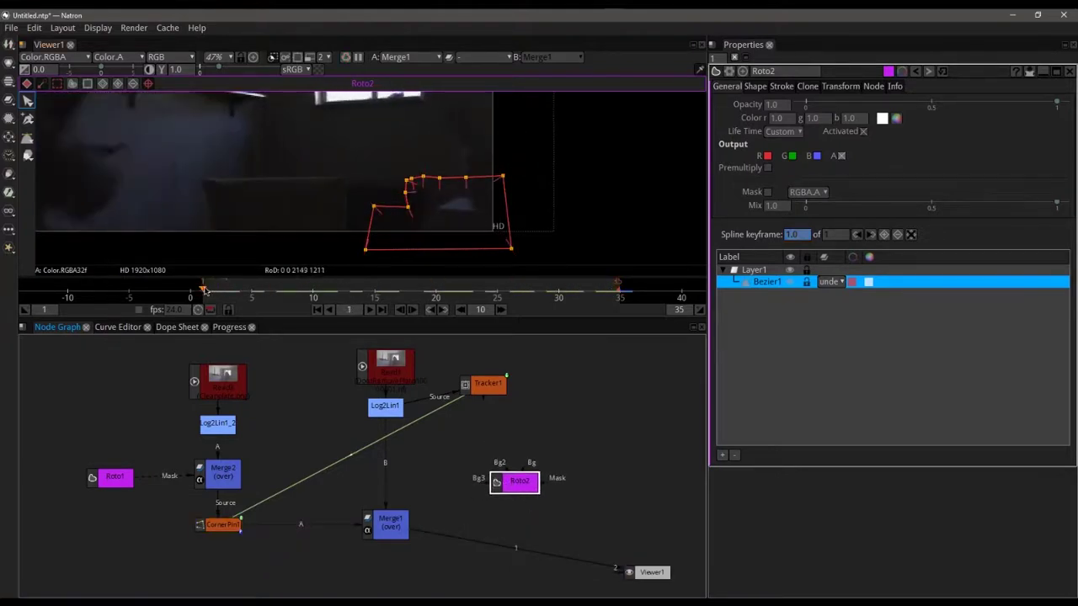
{"action": "left_click_drag", "start_coordinate": [353, 141], "coordinate": [554, 266]}
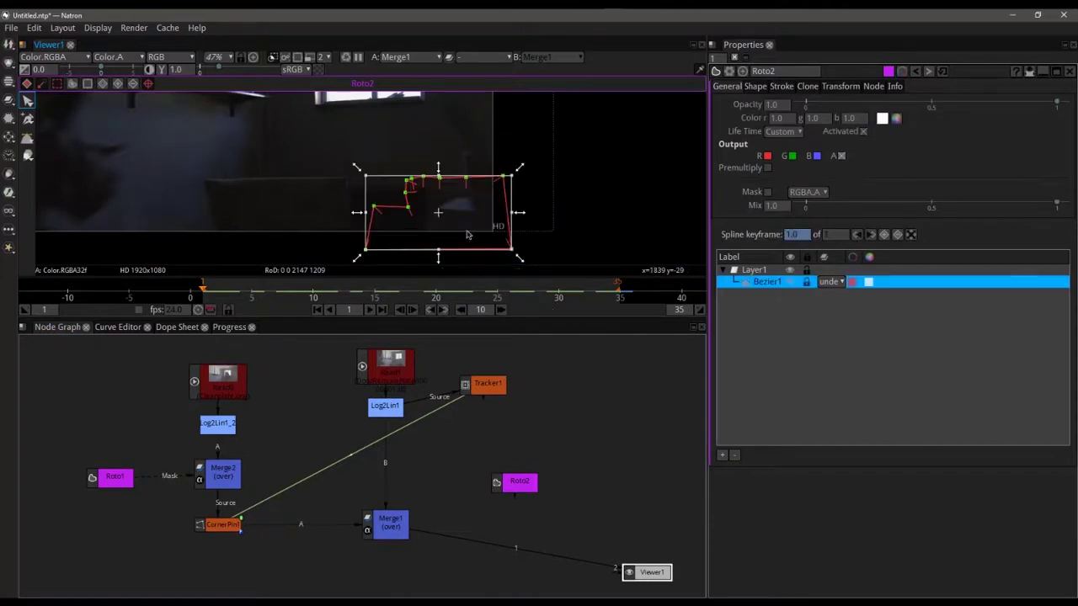
{"action": "left_click_drag", "start_coordinate": [433, 213], "coordinate": [494, 224]}
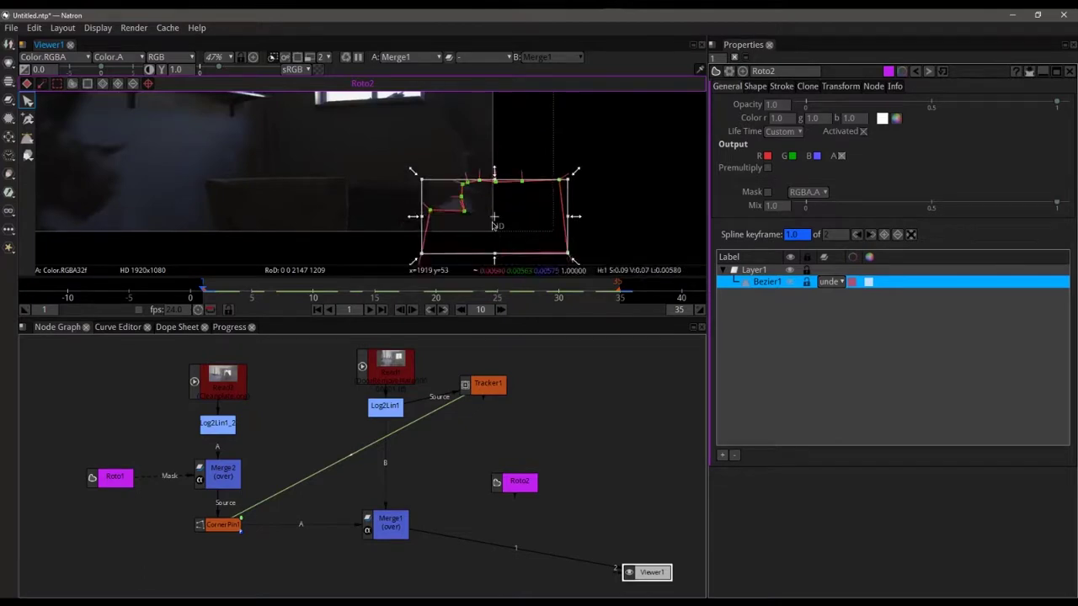
{"action": "left_click", "coordinate": [383, 407]}
{"action": "key", "text": "1"}
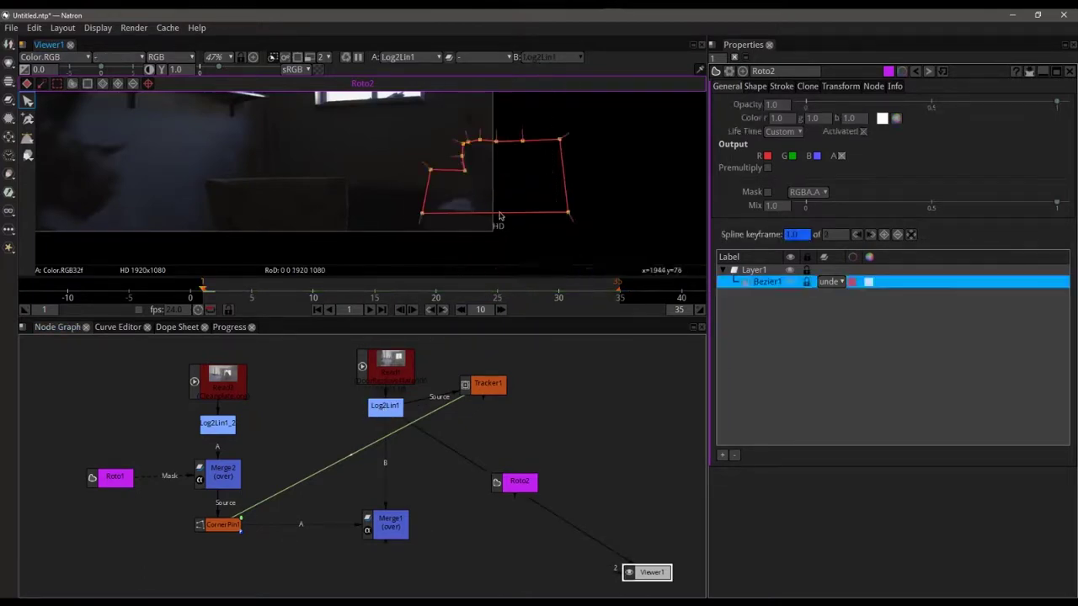
Step: Reshape the mask's bottom edge, corners and notch points to fit the boxes
{"action": "left_click_drag", "start_coordinate": [383, 205], "coordinate": [623, 236]}
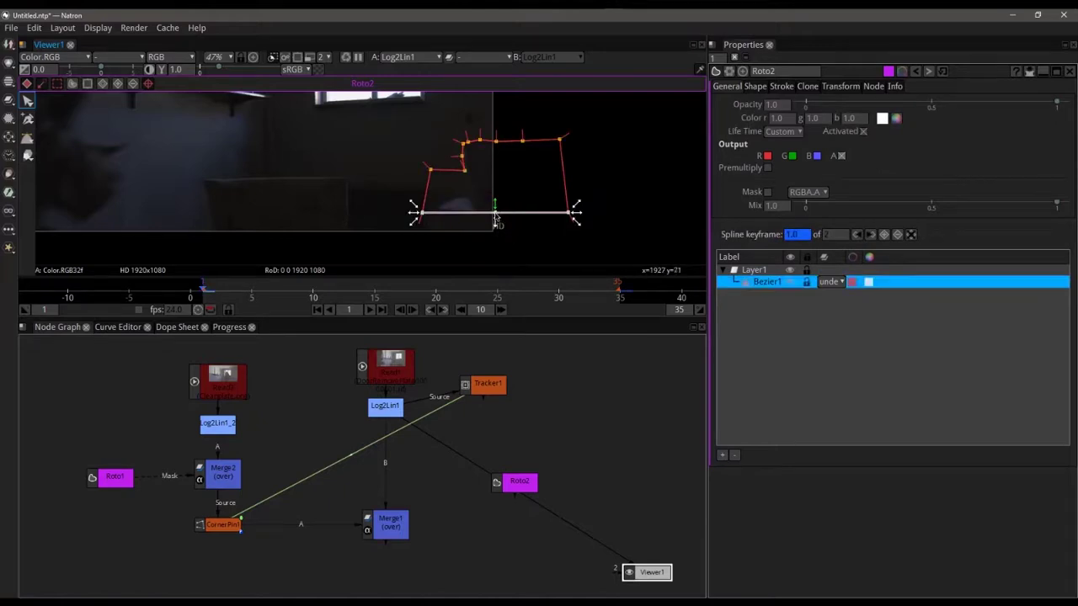
{"action": "mouse_move", "coordinate": [494, 221]}
{"action": "left_mouse_down"}
{"action": "mouse_move", "coordinate": [495, 232]}
{"action": "mouse_move", "coordinate": [497, 214]}
{"action": "left_mouse_up"}
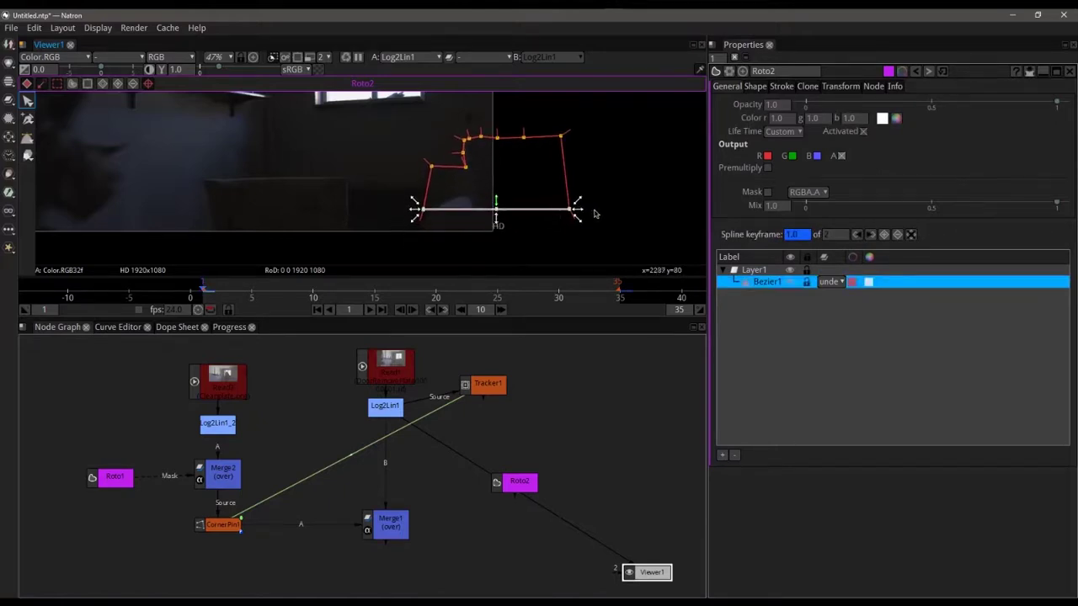
{"action": "left_click", "coordinate": [595, 214]}
{"action": "left_click_drag", "start_coordinate": [568, 210], "coordinate": [581, 249]}
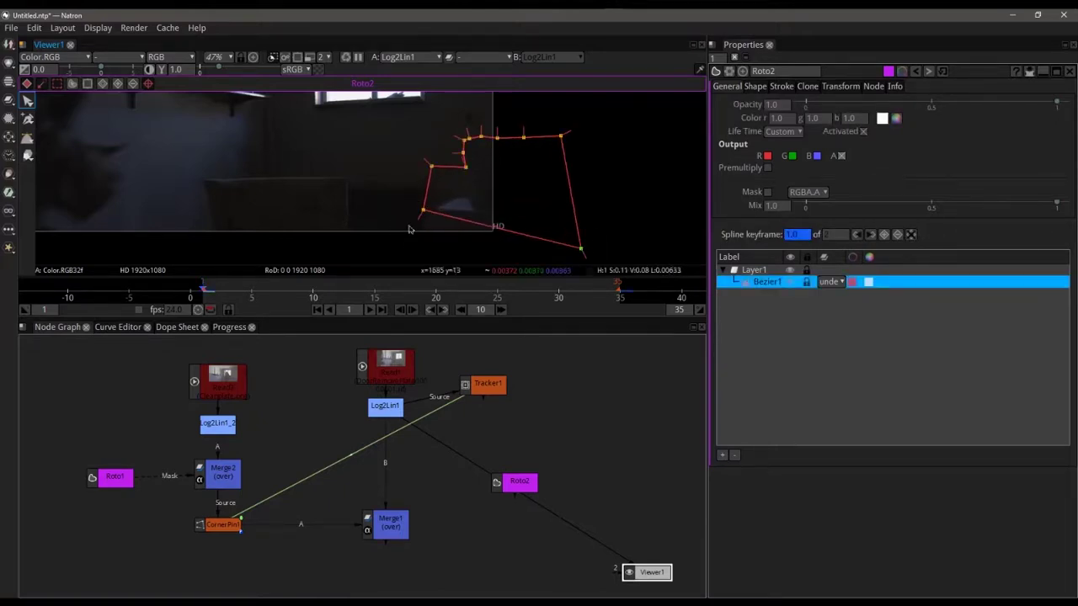
{"action": "left_click_drag", "start_coordinate": [425, 218], "coordinate": [421, 257]}
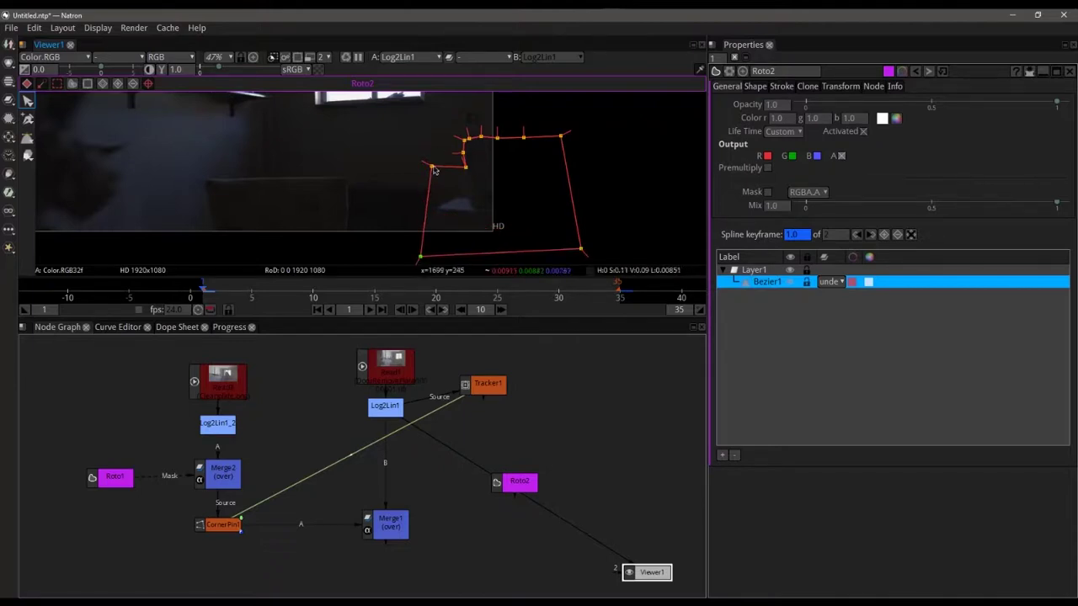
{"action": "left_click_drag", "start_coordinate": [432, 167], "coordinate": [434, 215]}
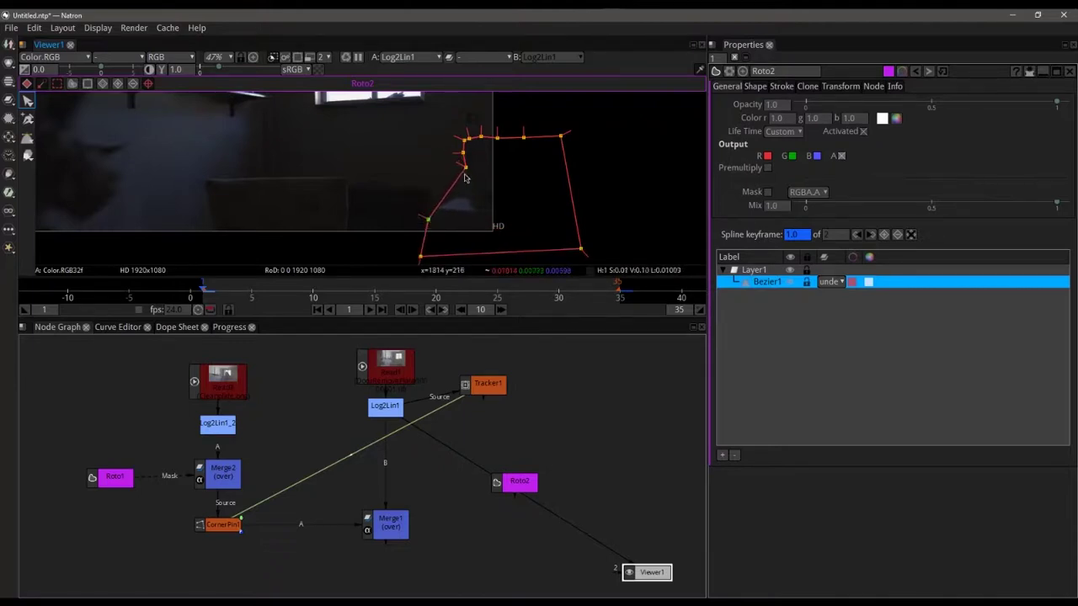
{"action": "left_click_drag", "start_coordinate": [465, 178], "coordinate": [434, 206]}
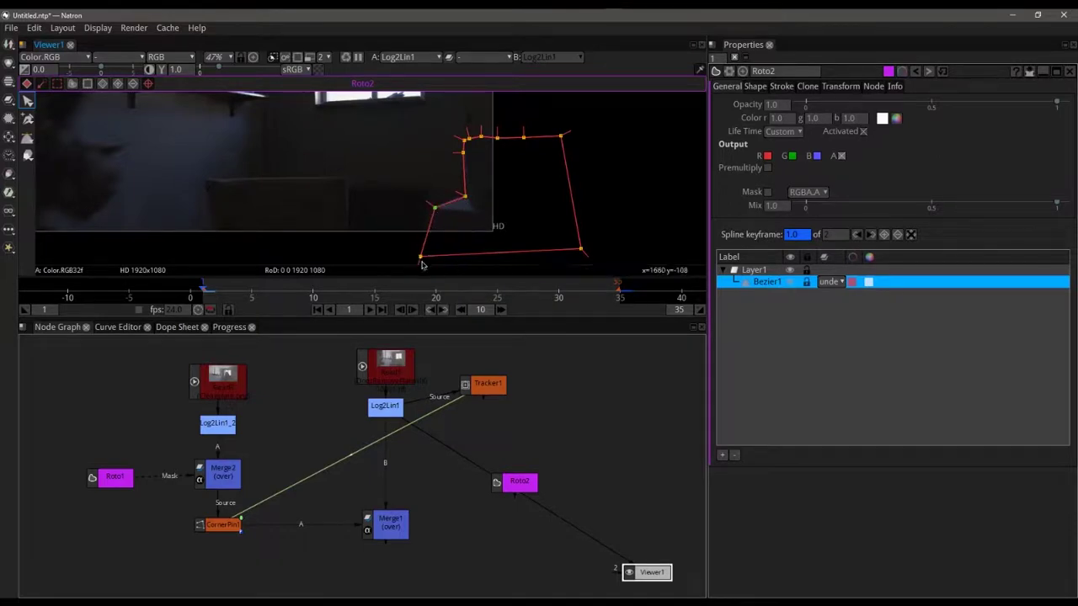
{"action": "left_click_drag", "start_coordinate": [421, 257], "coordinate": [423, 235]}
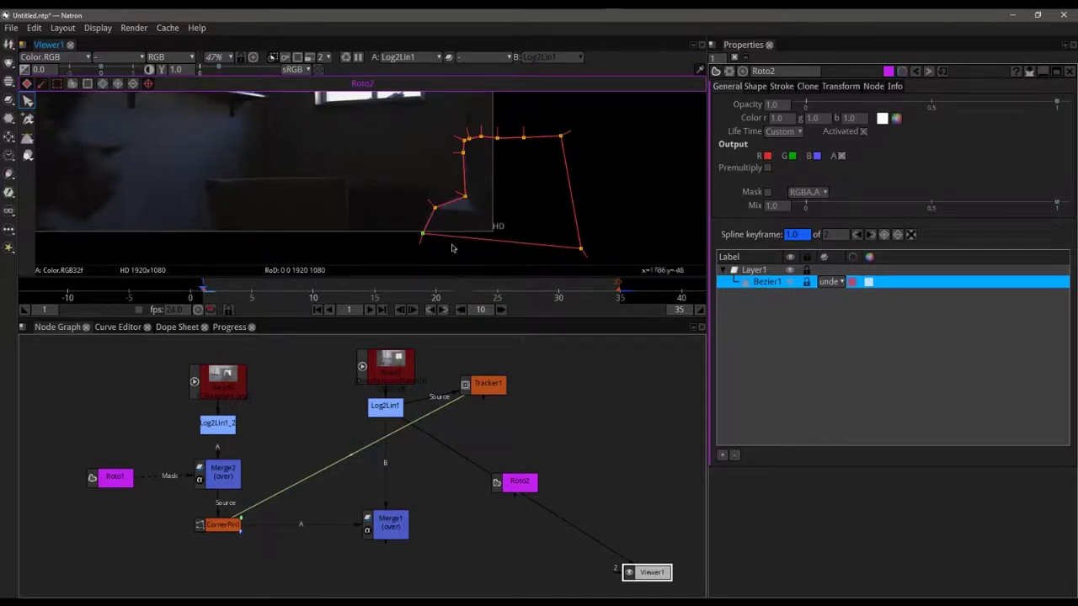
Step: Around frame 13, raise the mask's top points to follow the boxes and move Roto2 lower
{"action": "left_click", "coordinate": [351, 286]}
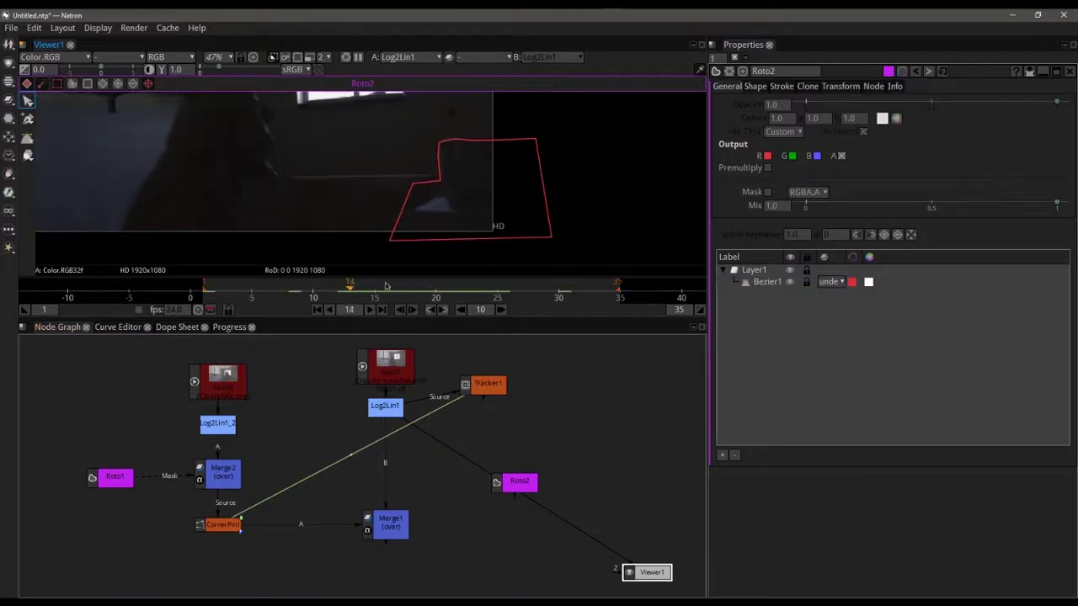
{"action": "left_click_drag", "start_coordinate": [386, 288], "coordinate": [522, 298]}
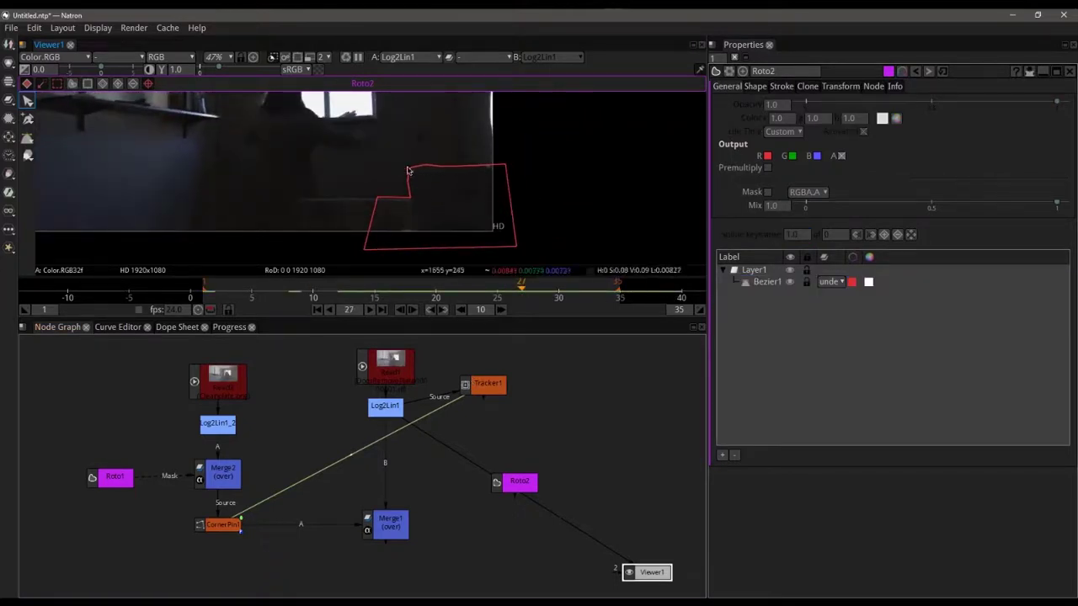
{"action": "left_click_drag", "start_coordinate": [522, 285], "coordinate": [337, 287]}
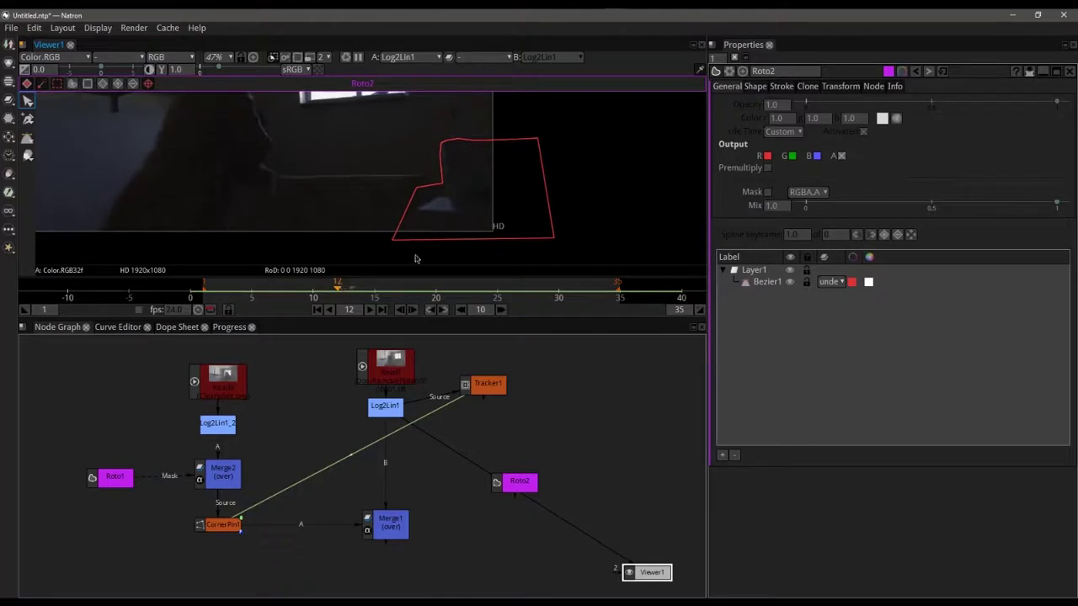
{"action": "left_click_drag", "start_coordinate": [406, 118], "coordinate": [563, 217]}
{"action": "left_click_drag", "start_coordinate": [483, 171], "coordinate": [482, 168]}
{"action": "left_click", "coordinate": [608, 163]}
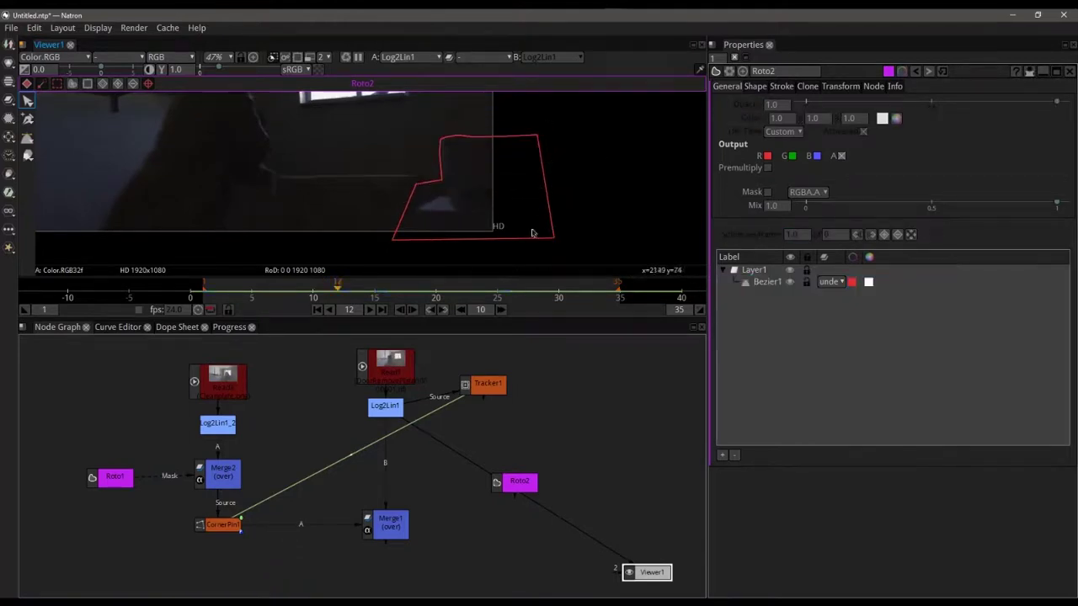
{"action": "left_click_drag", "start_coordinate": [505, 483], "coordinate": [481, 535]}
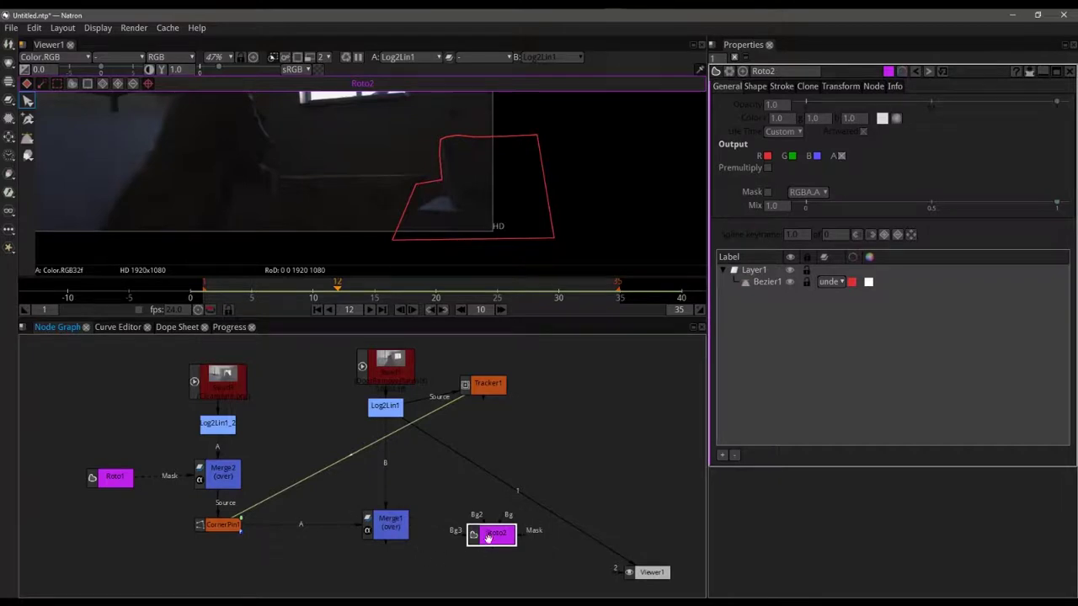
Step: Move Roto2 beside Viewer1, then create Merge3 under Merge1 with Merge1 feeding its B input
{"action": "left_click_drag", "start_coordinate": [488, 538], "coordinate": [537, 559]}
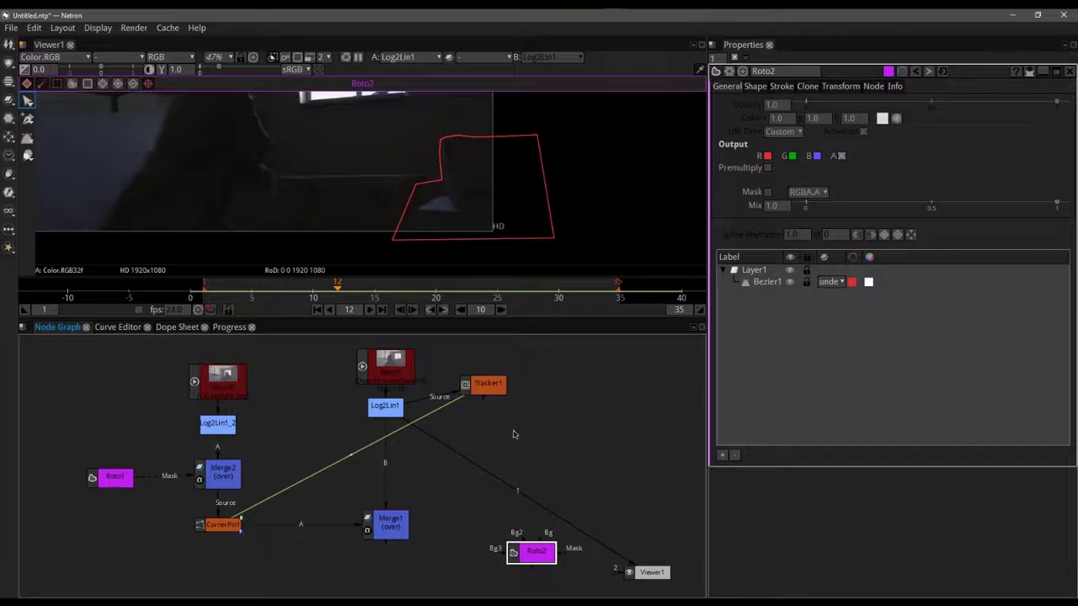
{"action": "left_click", "coordinate": [515, 449]}
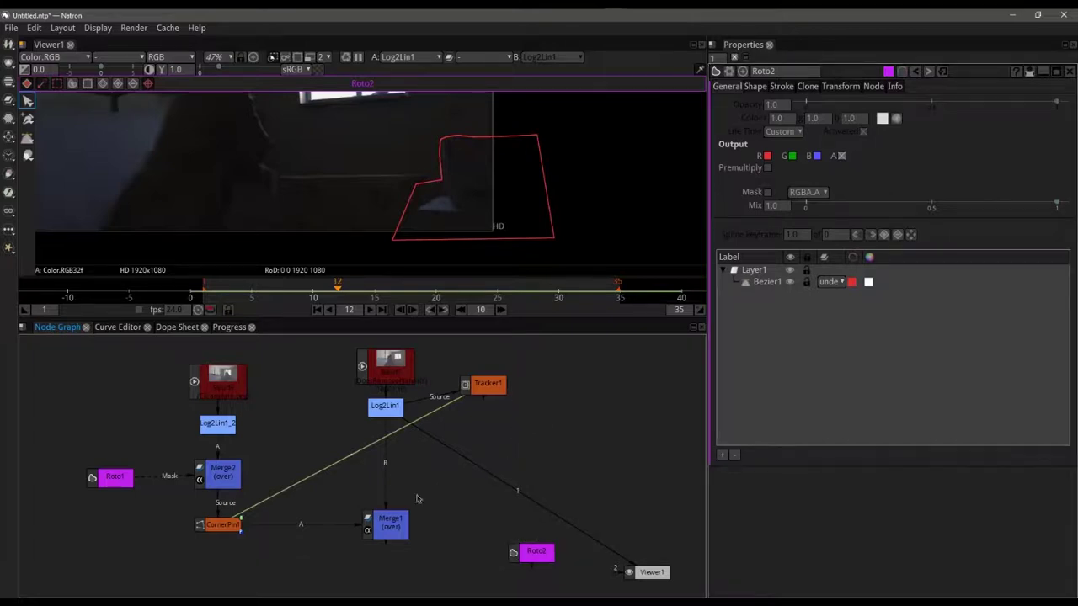
{"action": "mouse_move", "coordinate": [390, 524]}
{"action": "key", "text": "m"}
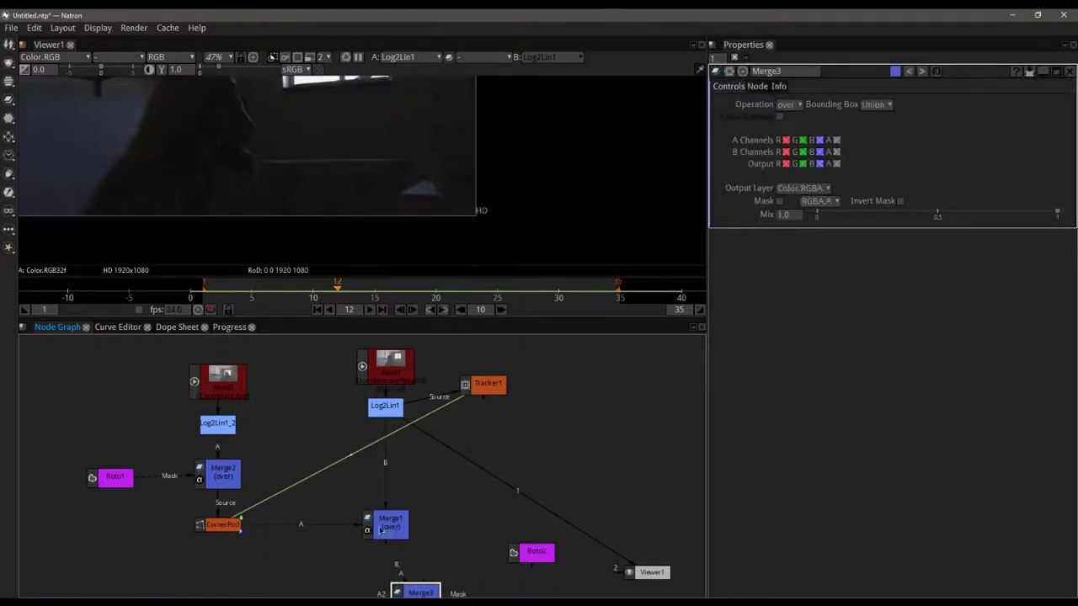
{"action": "left_click_drag", "start_coordinate": [421, 583], "coordinate": [392, 581]}
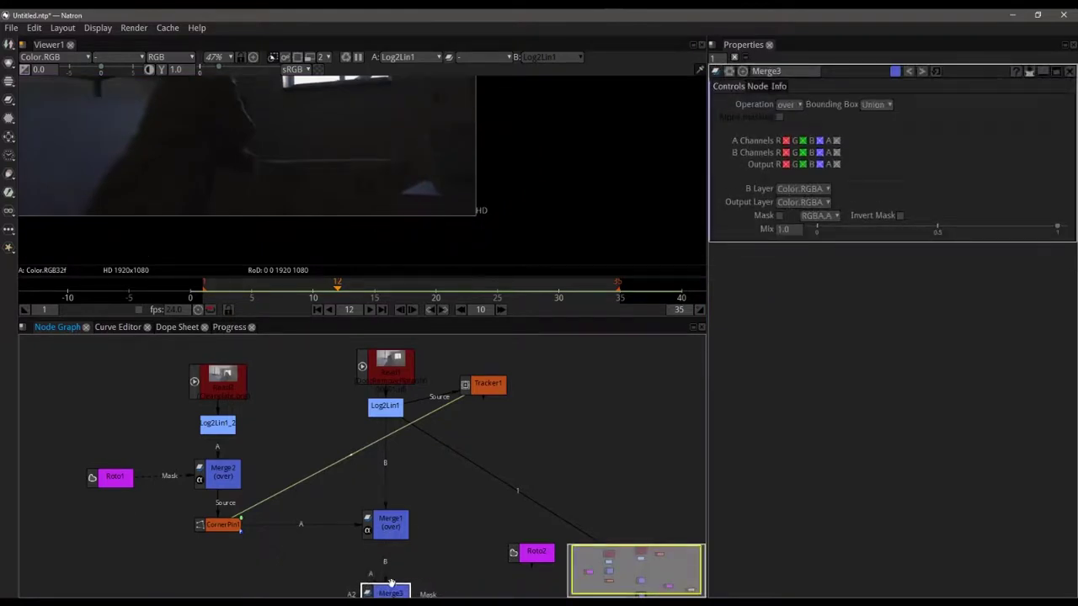
{"action": "left_click_drag", "start_coordinate": [467, 540], "coordinate": [385, 407]}
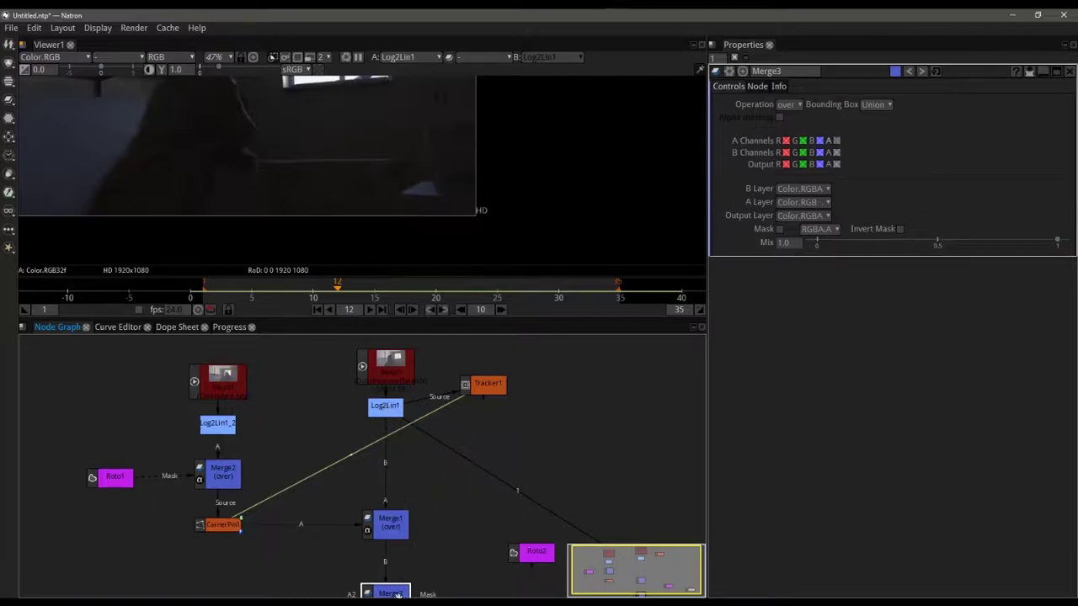
{"action": "left_click_drag", "start_coordinate": [393, 596], "coordinate": [447, 592]}
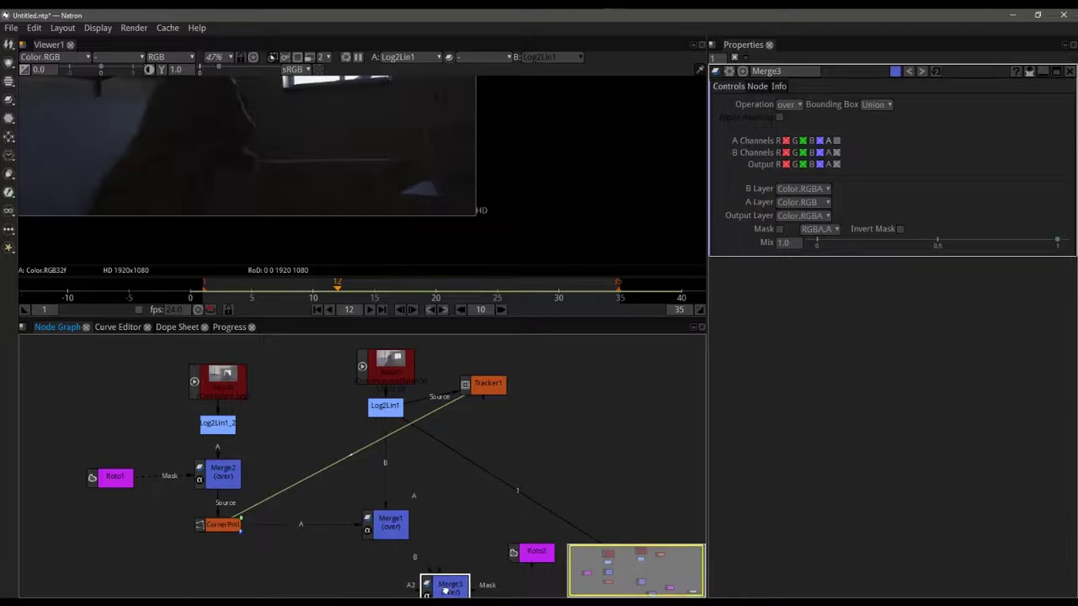
{"action": "left_click", "coordinate": [446, 498]}
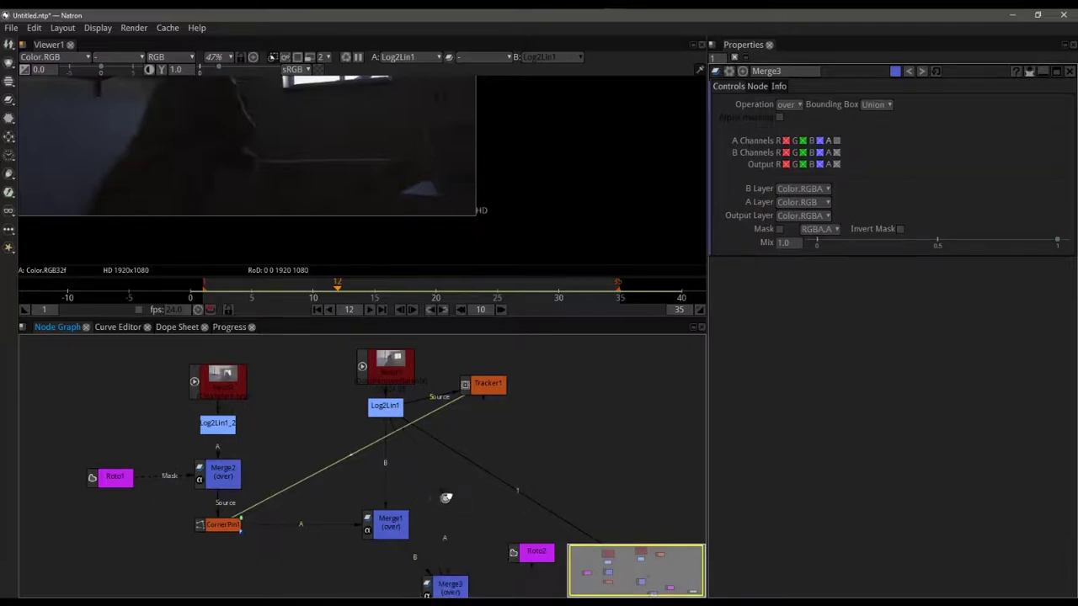
{"action": "left_click_drag", "start_coordinate": [452, 594], "coordinate": [386, 591]}
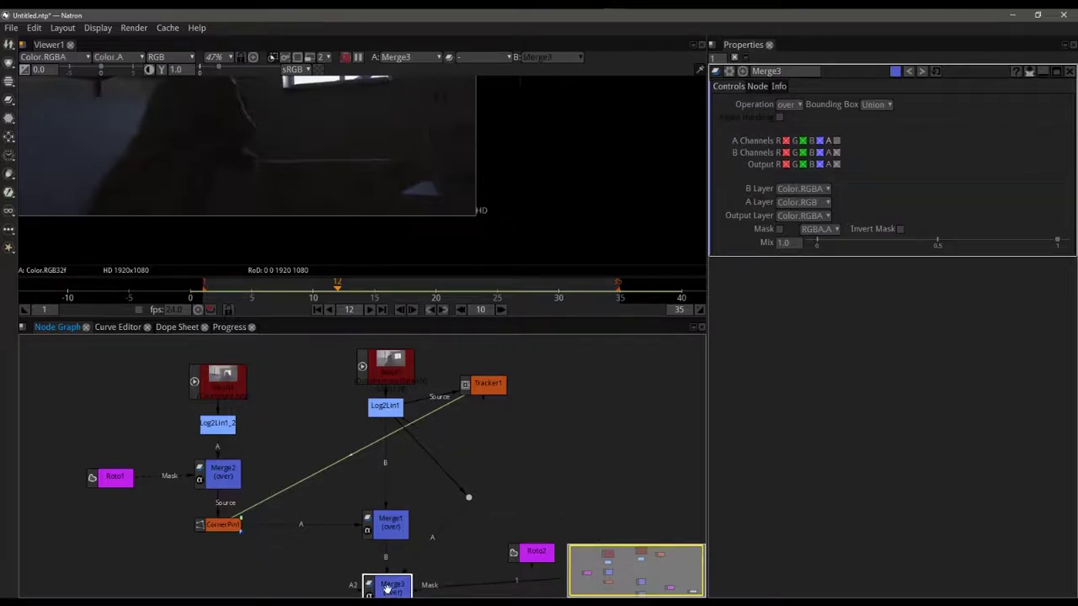
Step: Connect Roto2 to Merge3's mask input, view Merge3, and play the shot backward to frame 1
{"action": "key", "text": "1"}
{"action": "scroll", "coordinate": [409, 72], "scroll_direction": "down", "scroll_amount": 5}
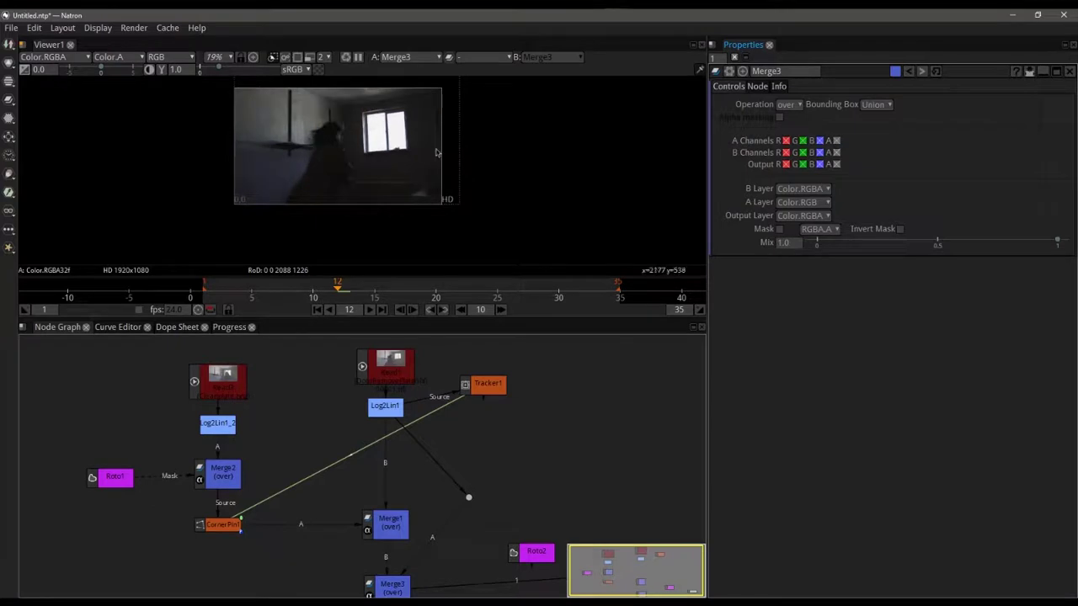
{"action": "left_click_drag", "start_coordinate": [416, 588], "coordinate": [530, 553]}
{"action": "left_click", "coordinate": [391, 587]}
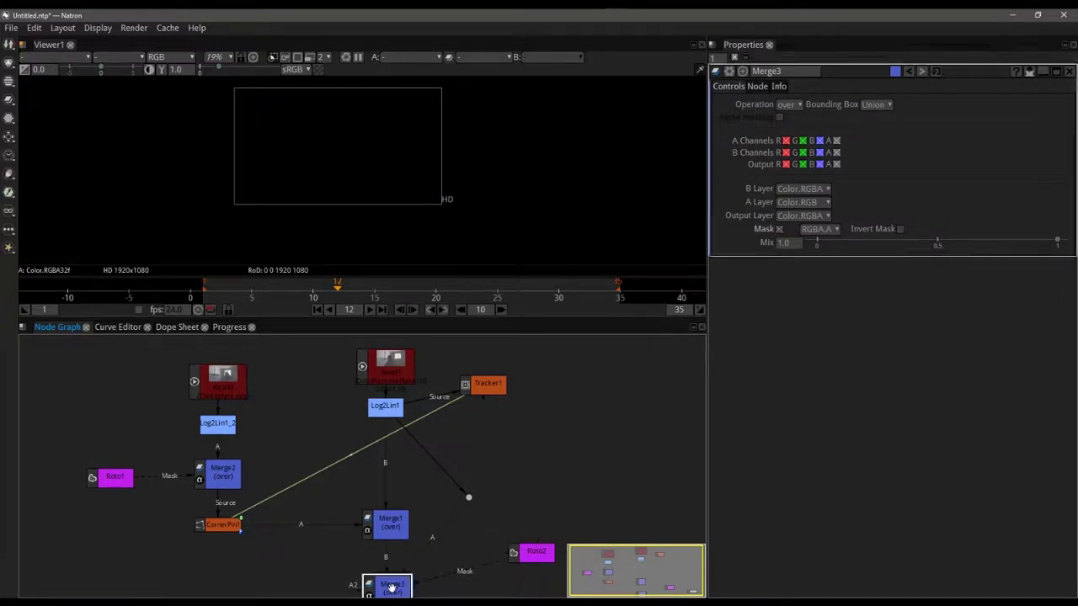
{"action": "key", "text": "1"}
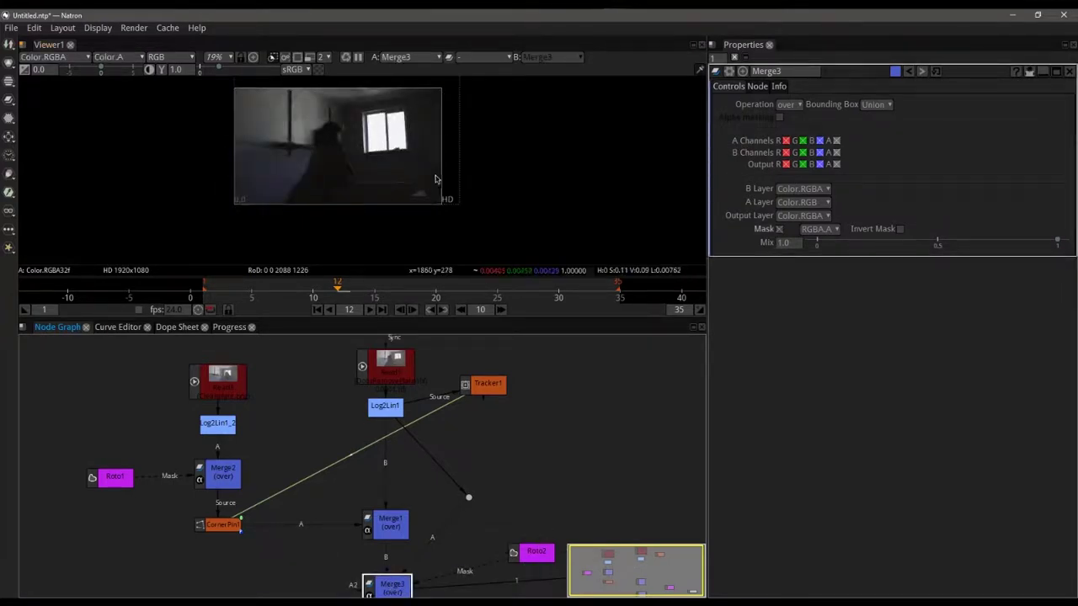
{"action": "scroll", "coordinate": [434, 177], "scroll_direction": "up", "scroll_amount": 8}
{"action": "scroll", "coordinate": [404, 139], "scroll_direction": "down", "scroll_amount": 8}
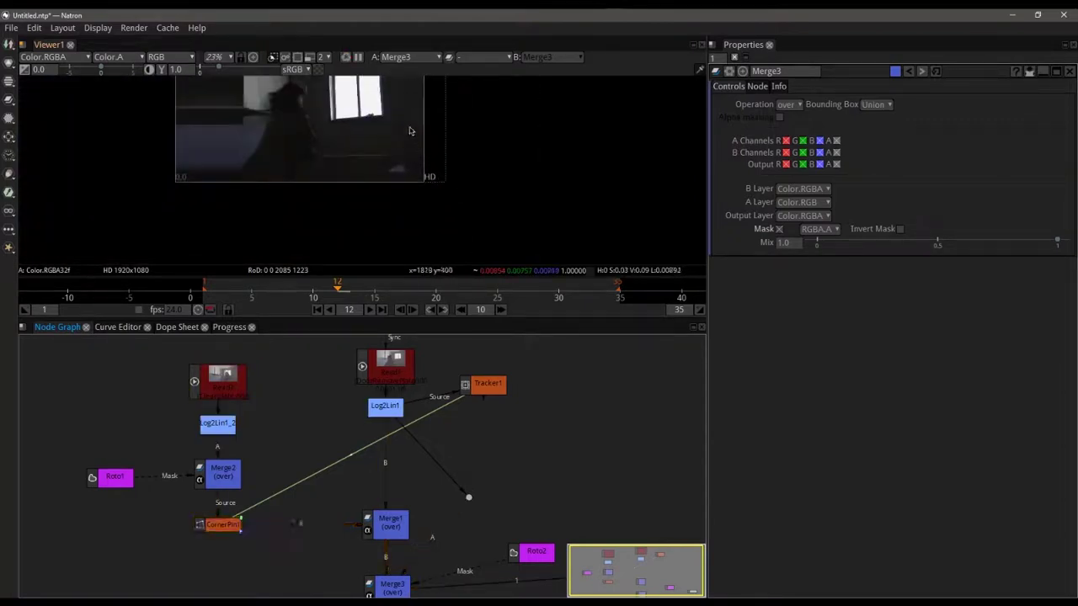
{"action": "left_click_drag", "start_coordinate": [365, 119], "coordinate": [371, 174]}
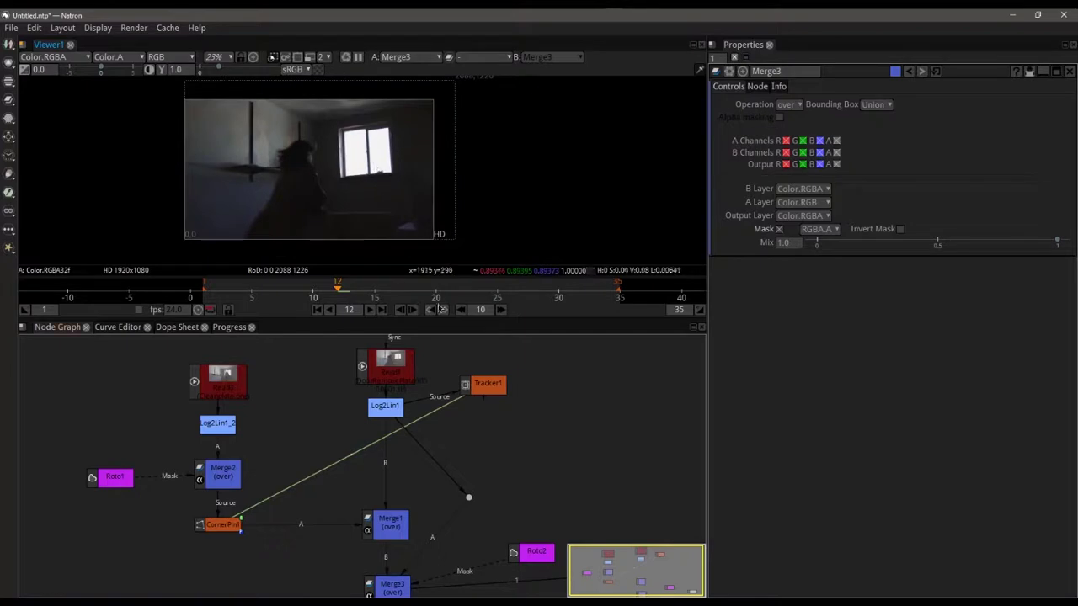
{"action": "key", "text": "j"}
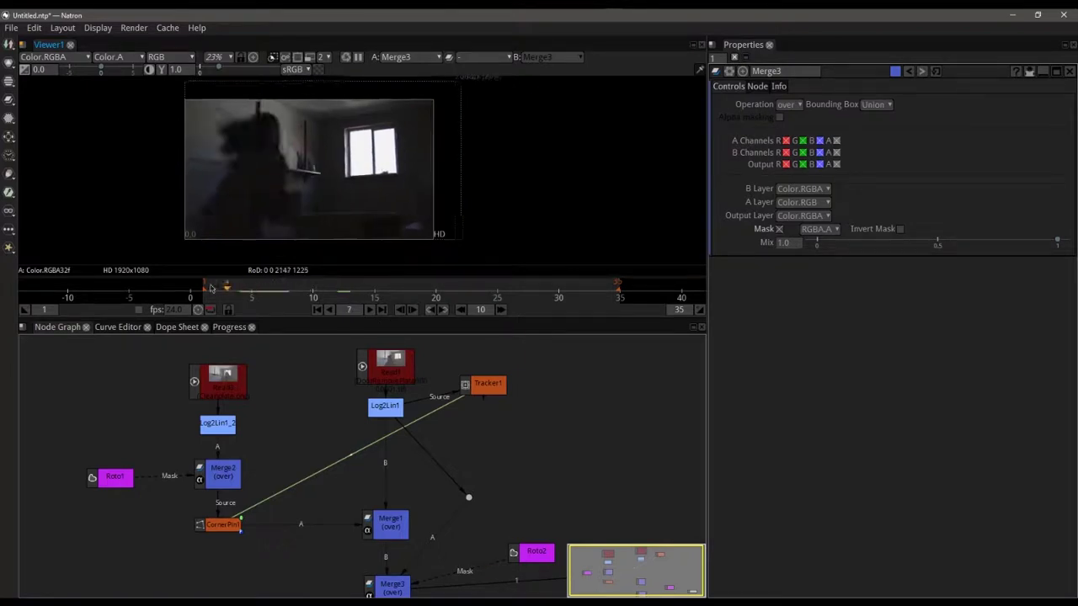
Step: Play through the shot, then view the original Log2Lin1 plate in the viewer
{"action": "left_click", "coordinate": [371, 311]}
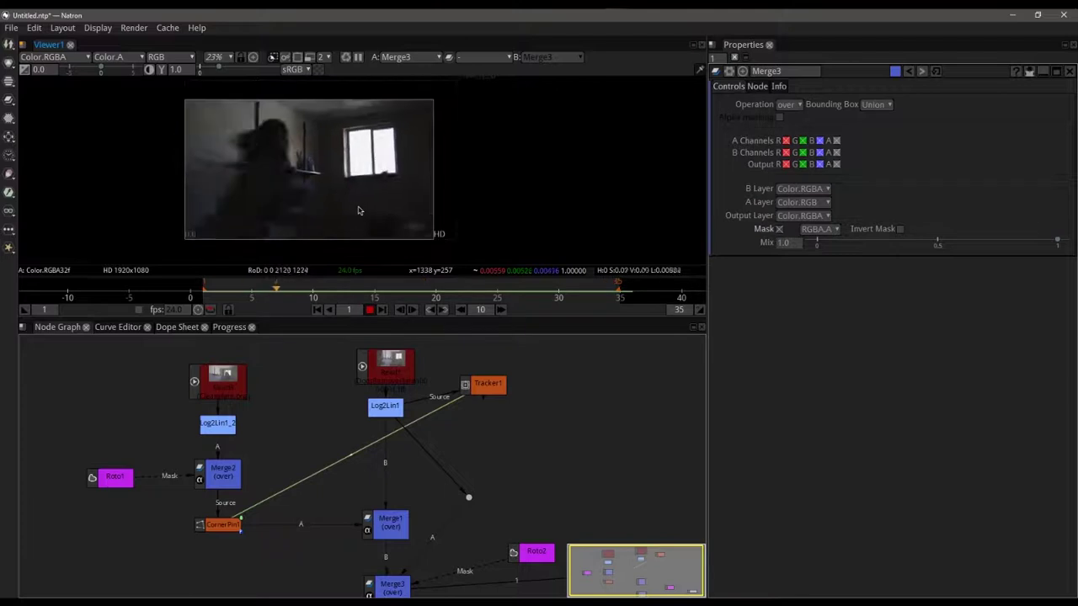
{"action": "left_click", "coordinate": [370, 314]}
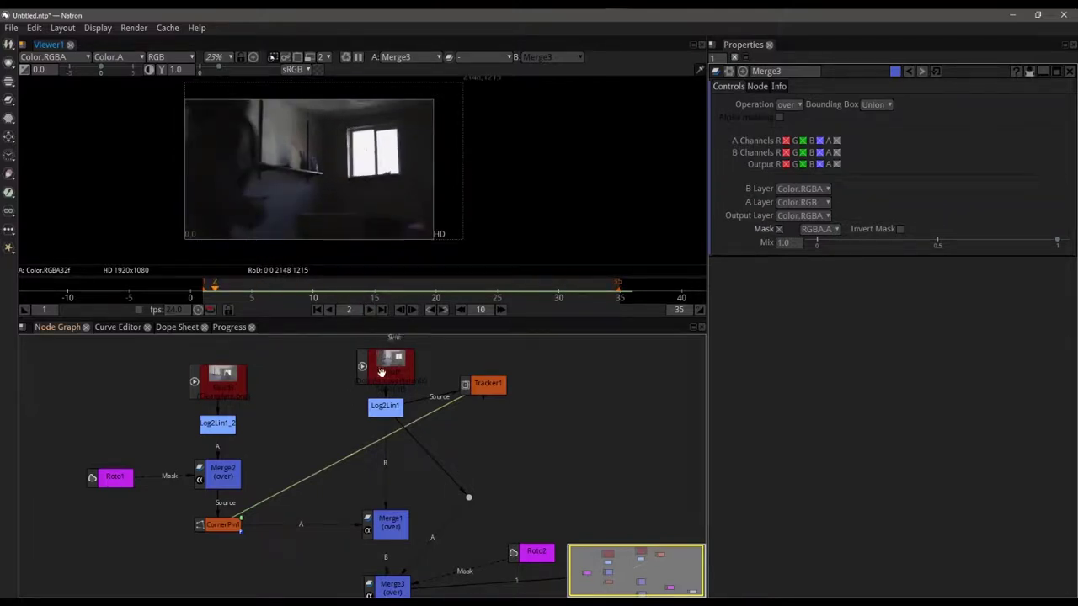
{"action": "left_click", "coordinate": [383, 406]}
{"action": "key", "text": "1"}
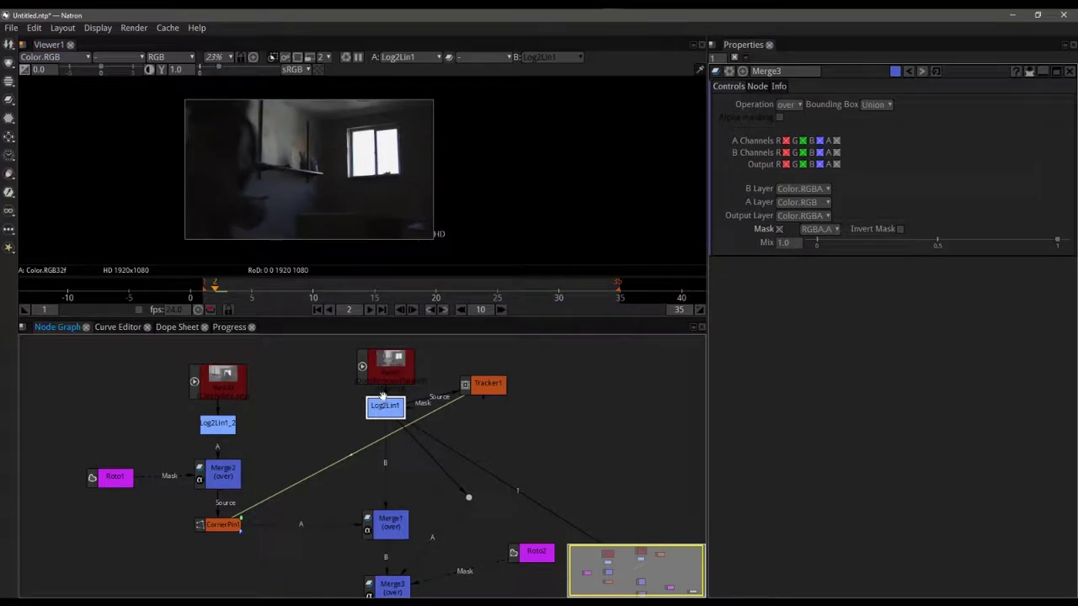
Step: Compare Merge3's result at frame 35, then move Tracker1 to the left of Log2Lin1
{"action": "left_click_drag", "start_coordinate": [399, 294], "coordinate": [624, 293]}
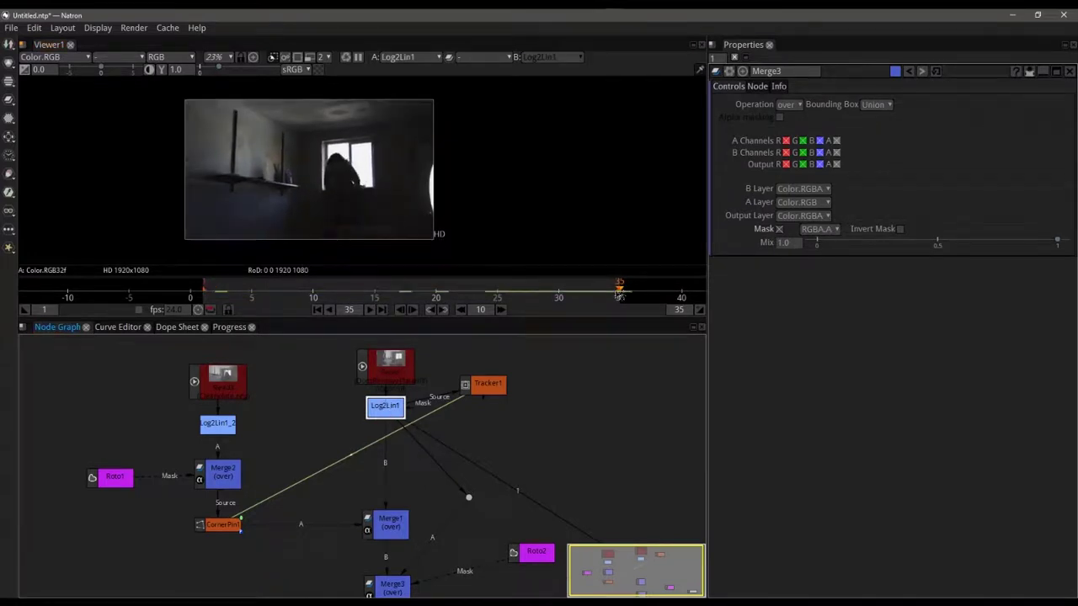
{"action": "left_click", "coordinate": [402, 589]}
{"action": "key", "text": "1"}
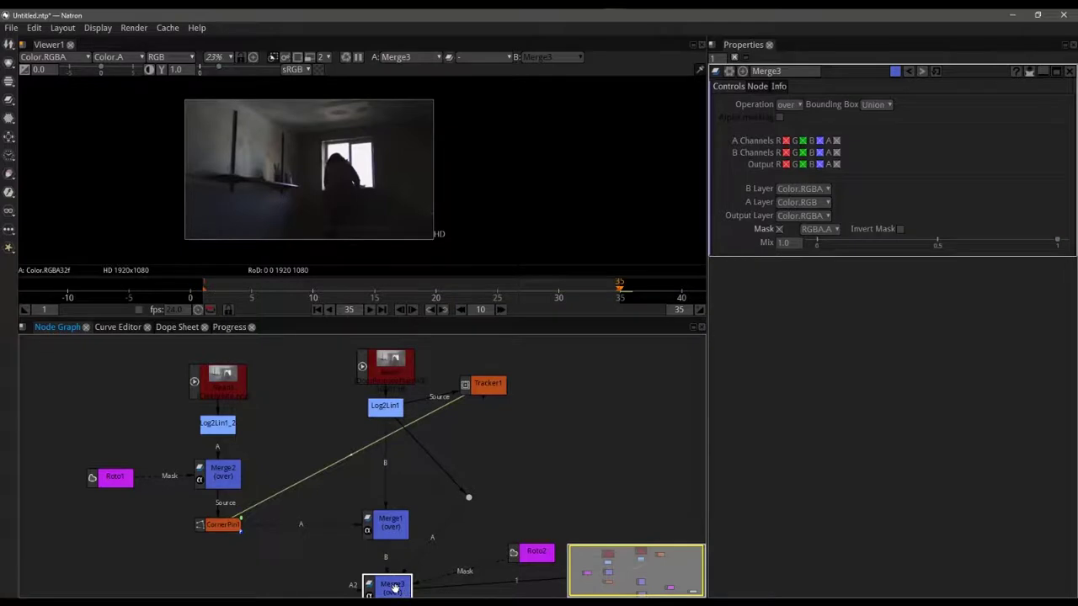
{"action": "left_click_drag", "start_coordinate": [482, 383], "coordinate": [305, 405]}
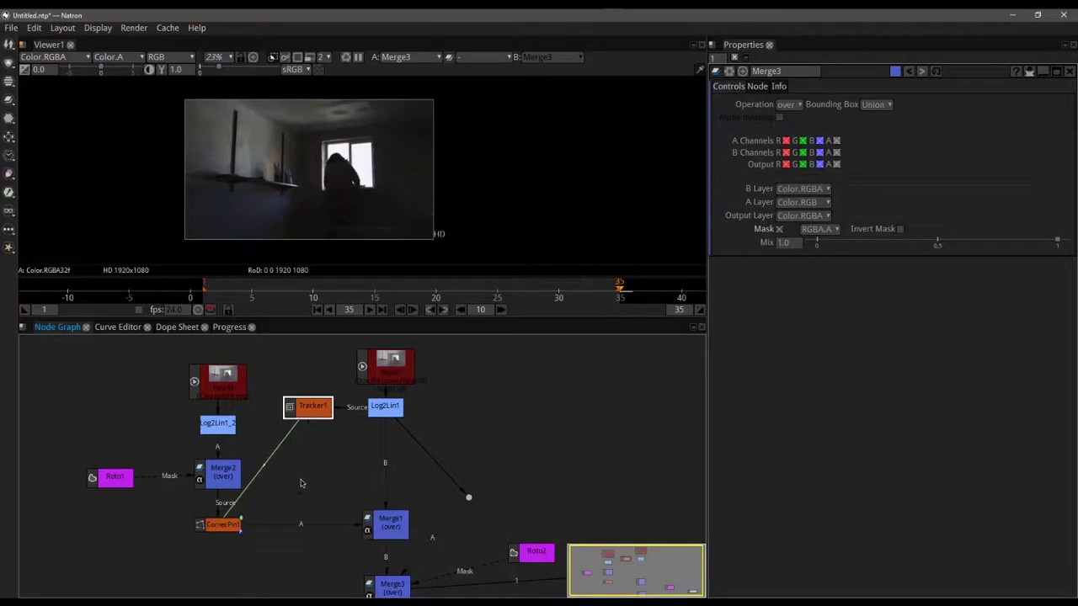
Step: Recentre the node graph and place Roto2 just left of Merge3, leaving nothing selected
{"action": "scroll", "coordinate": [301, 484], "scroll_direction": "down", "scroll_amount": 4}
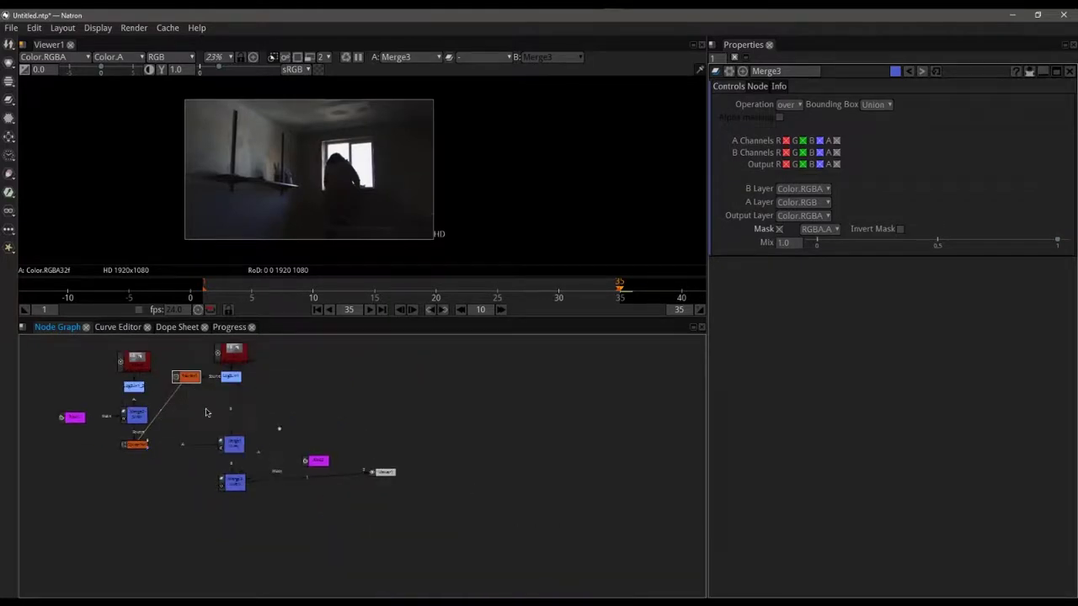
{"action": "left_click_drag", "start_coordinate": [142, 375], "coordinate": [252, 448]}
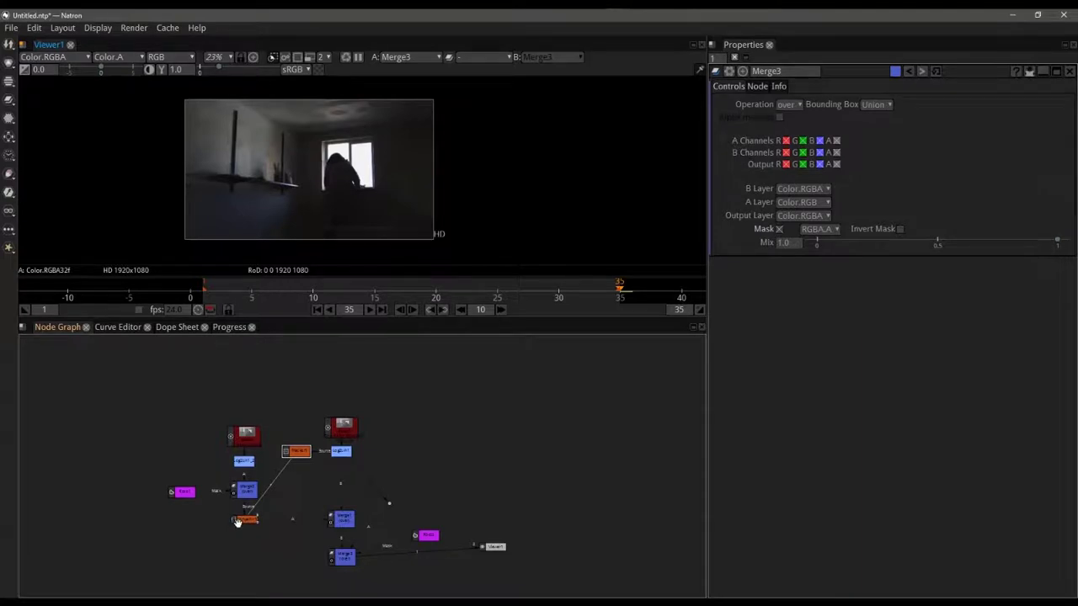
{"action": "scroll", "coordinate": [243, 522], "scroll_direction": "up", "scroll_amount": 2}
{"action": "left_click_drag", "start_coordinate": [482, 530], "coordinate": [312, 562]}
{"action": "left_click", "coordinate": [512, 538]}
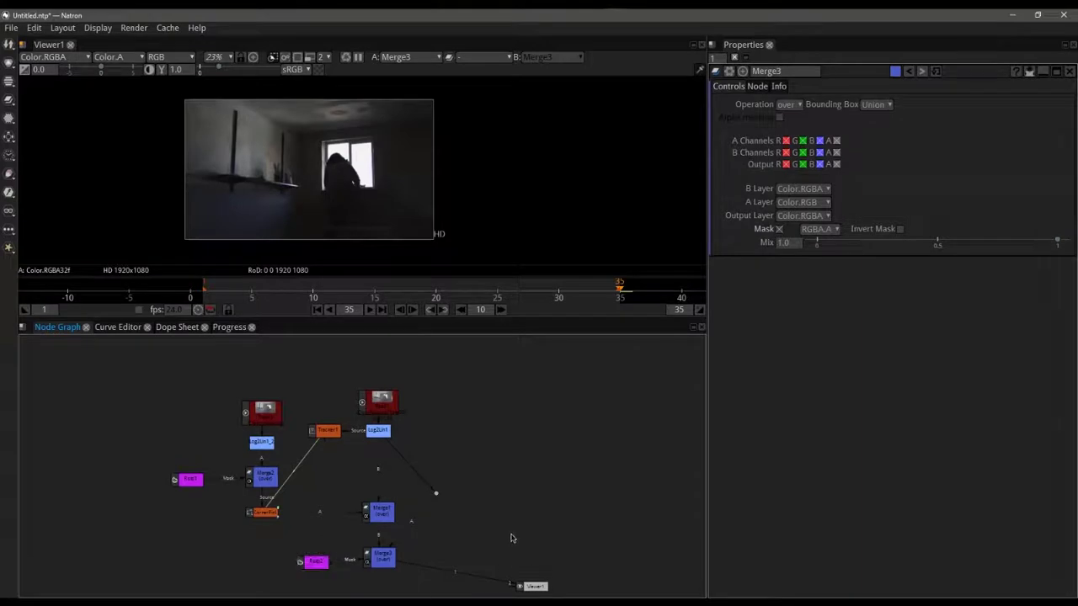